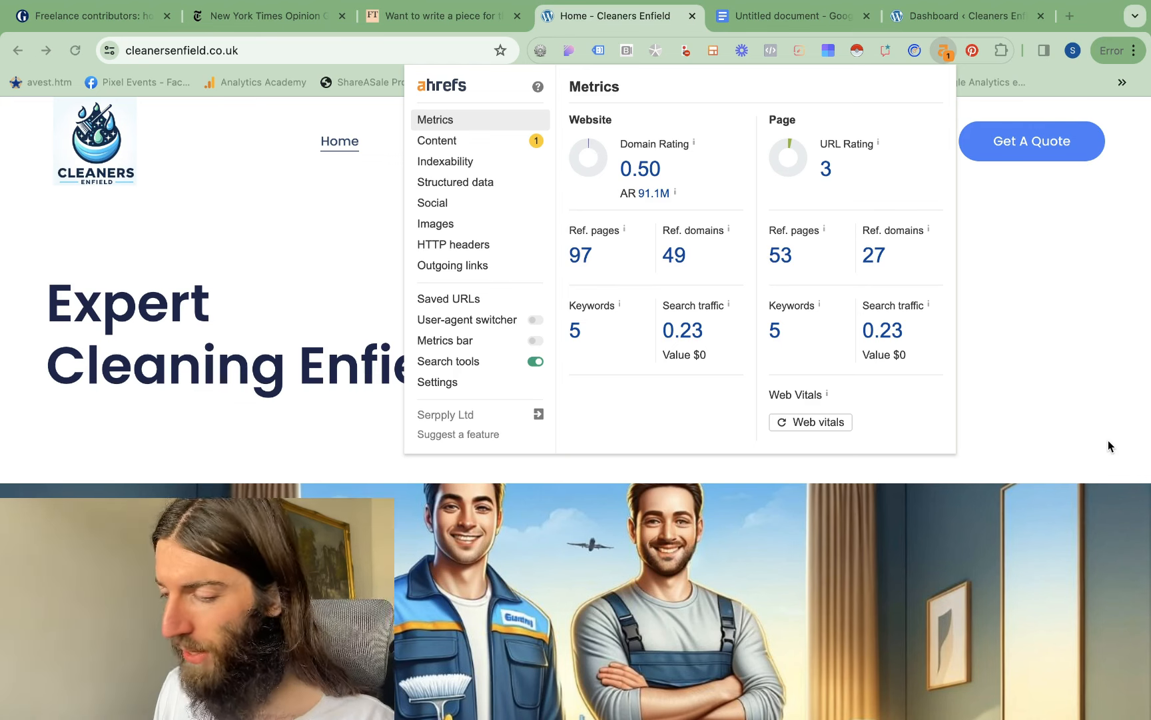
In the untitled Google Docs document, copy the mailto address and add the line "Email us here" below the telephone line
{"action": "left_click", "coordinate": [1018, 487]}
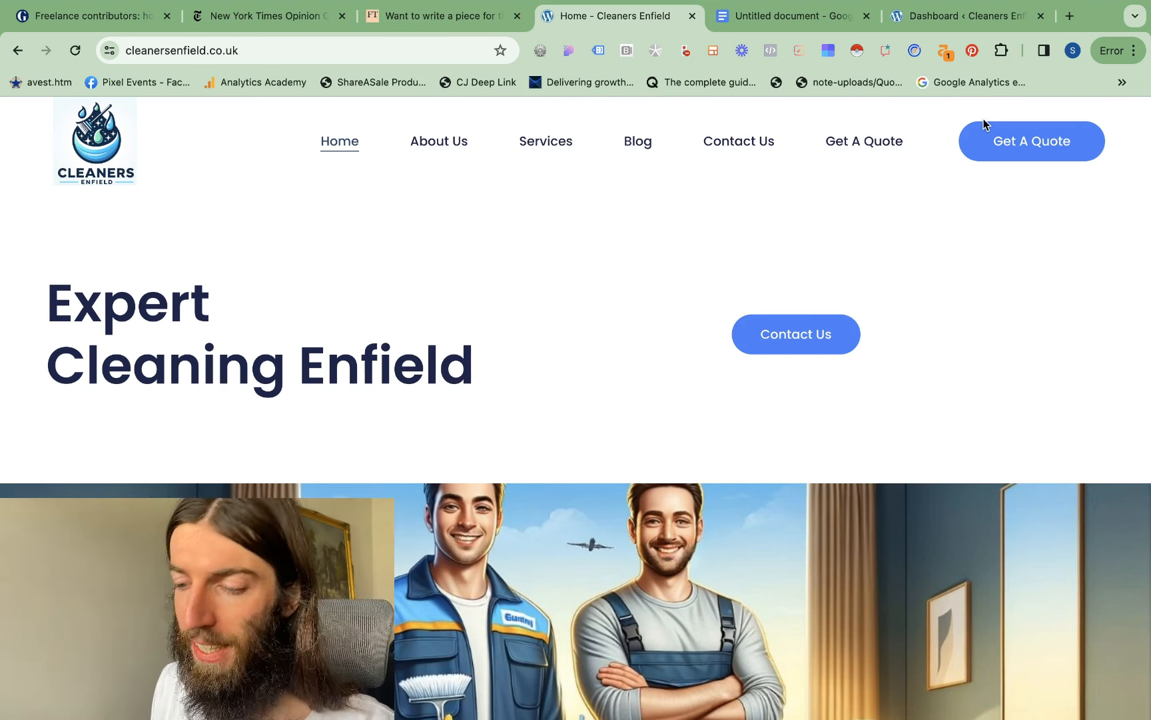
{"action": "left_click", "coordinate": [778, 16]}
{"action": "left_click_drag", "start_coordinate": [420, 366], "coordinate": [217, 357]}
{"action": "key", "text": "super+c"}
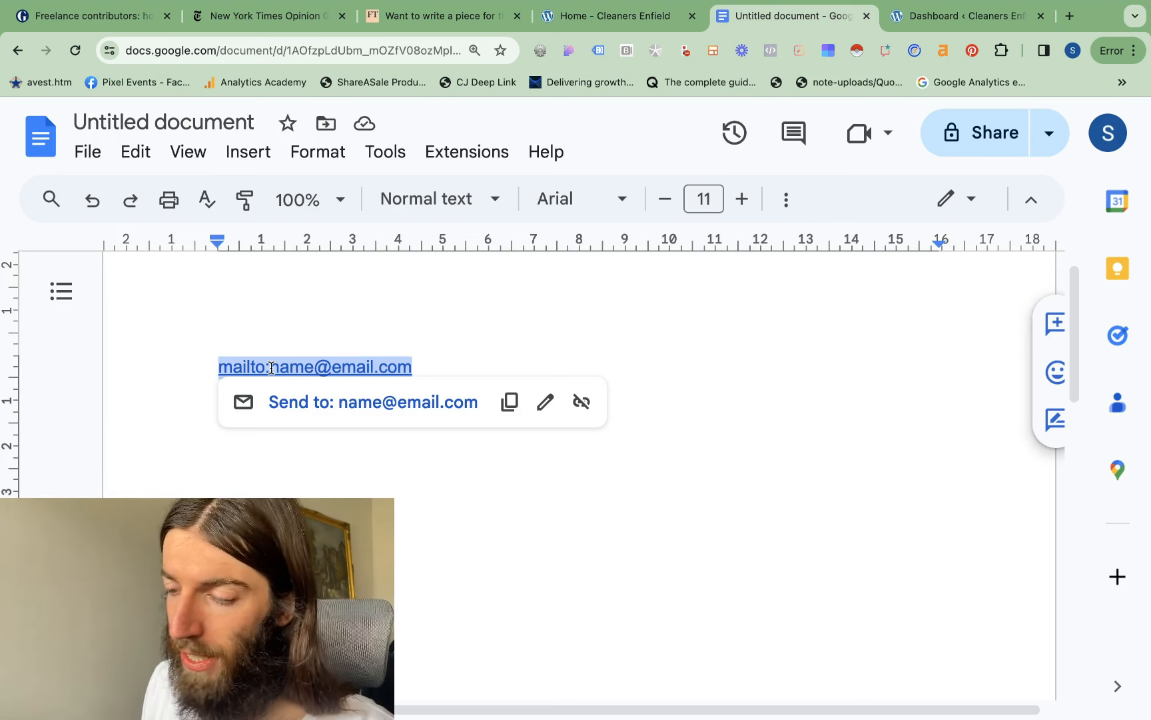
{"action": "left_click", "coordinate": [431, 350]}
{"action": "left_click", "coordinate": [423, 403]}
{"action": "key", "text": "Return"}
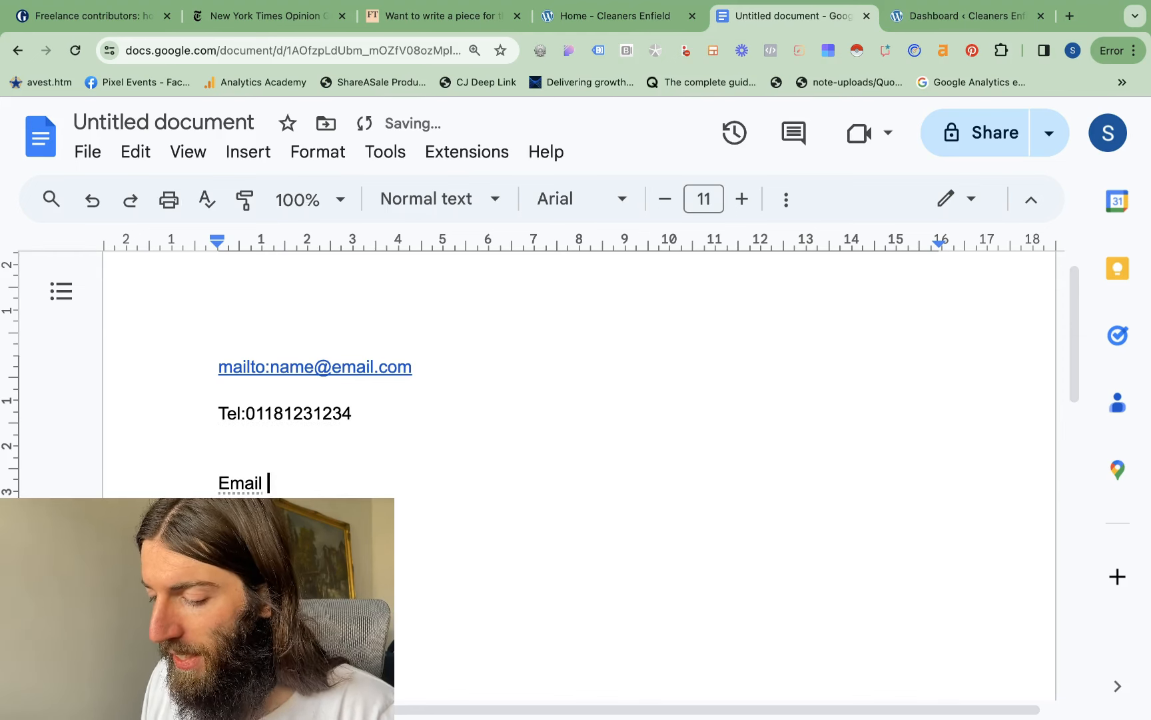
Turn the "Email us here" text into a link using the copied mailto address
{"action": "key", "text": "shift+Up"}
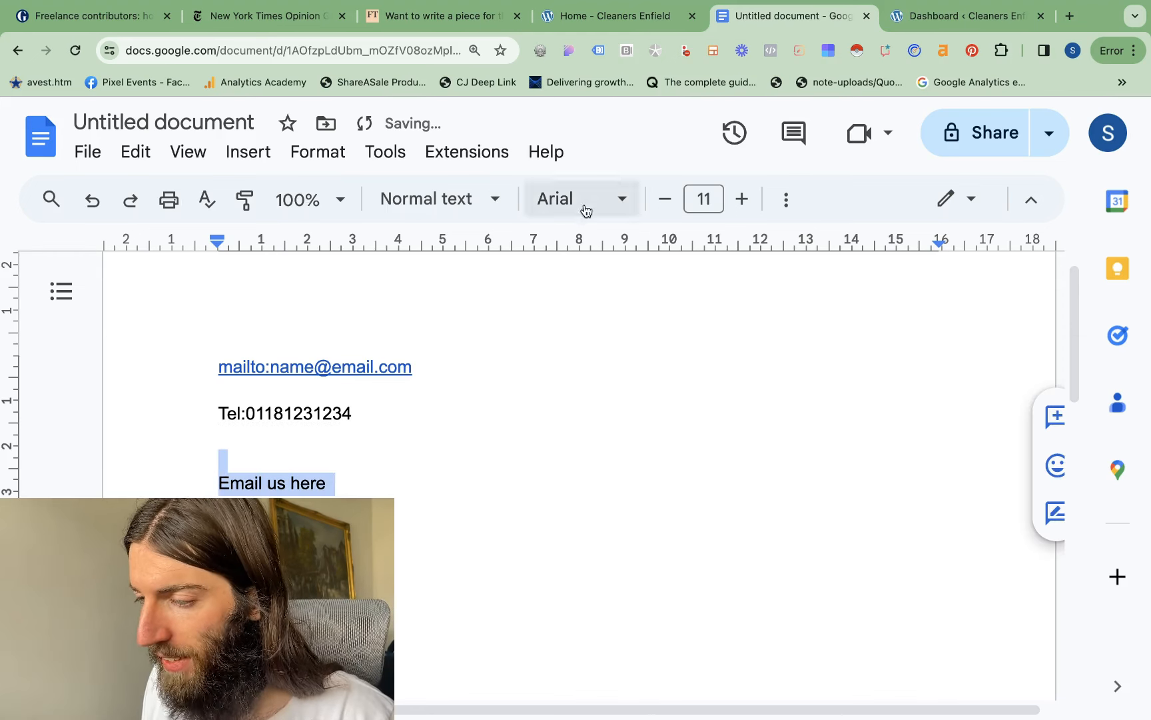
{"action": "key", "text": "super+k"}
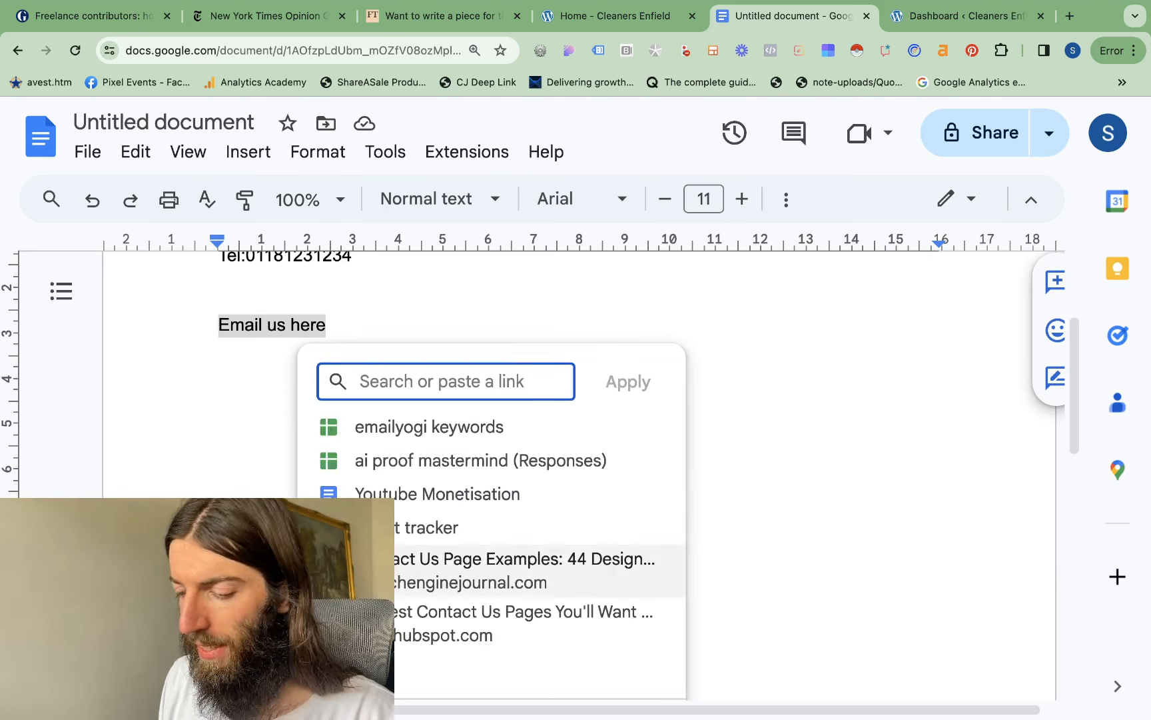
{"action": "key", "text": "super+v"}
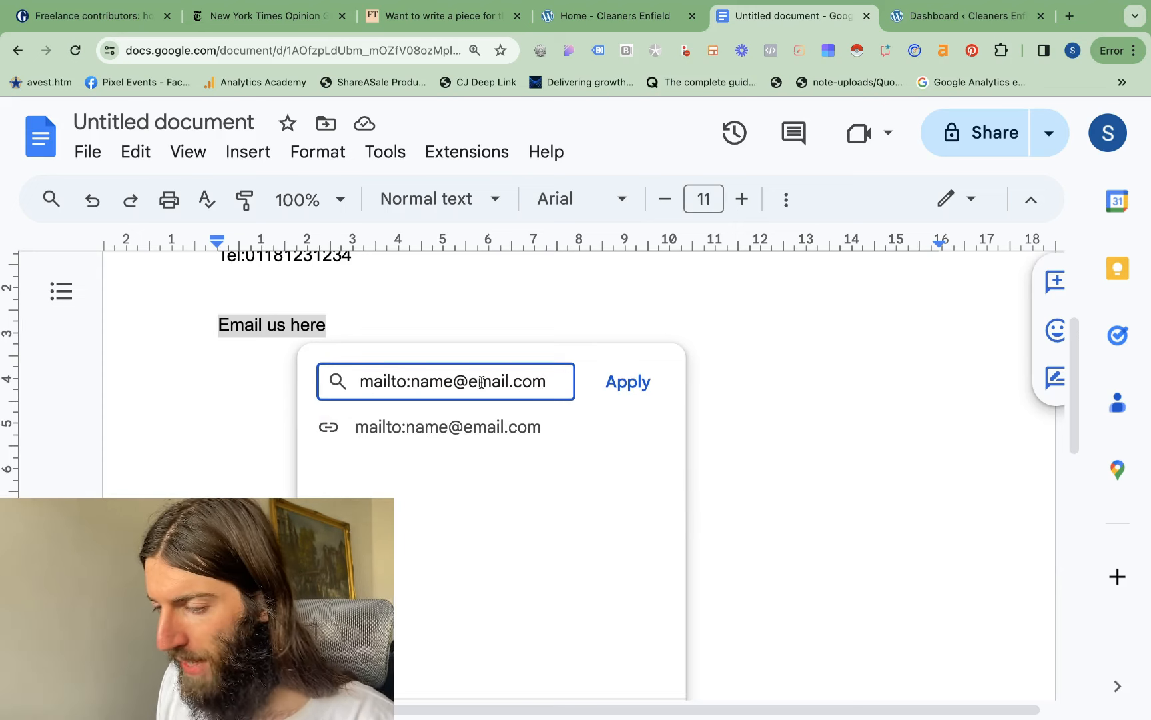
{"action": "left_click", "coordinate": [626, 381]}
Test the "Email us here" link by opening its draft email, and close the draft without saving it
{"action": "left_click", "coordinate": [389, 363]}
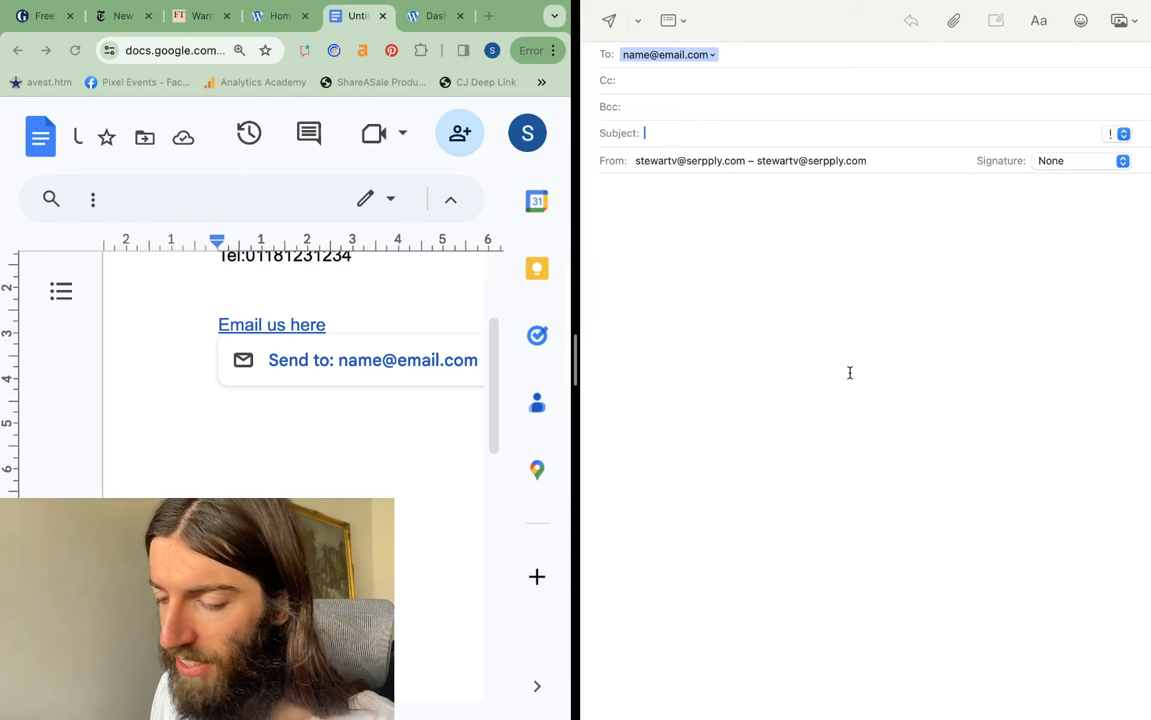
{"action": "key", "text": "super+Tab"}
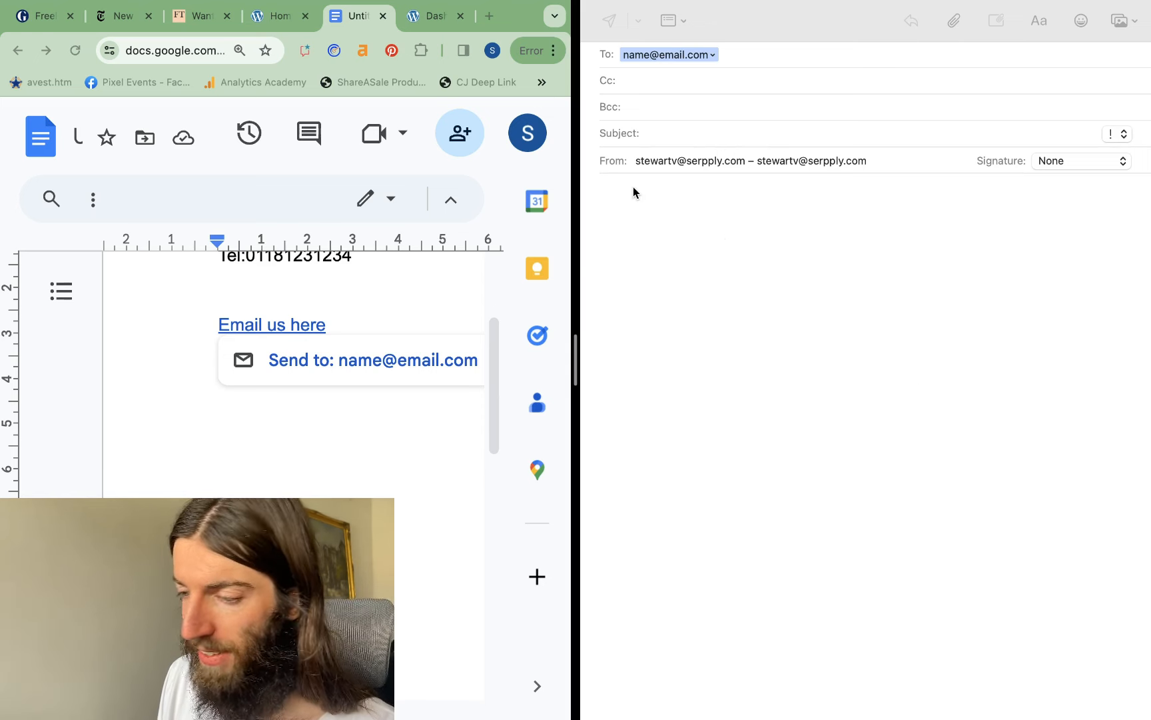
{"action": "left_click", "coordinate": [599, 4]}
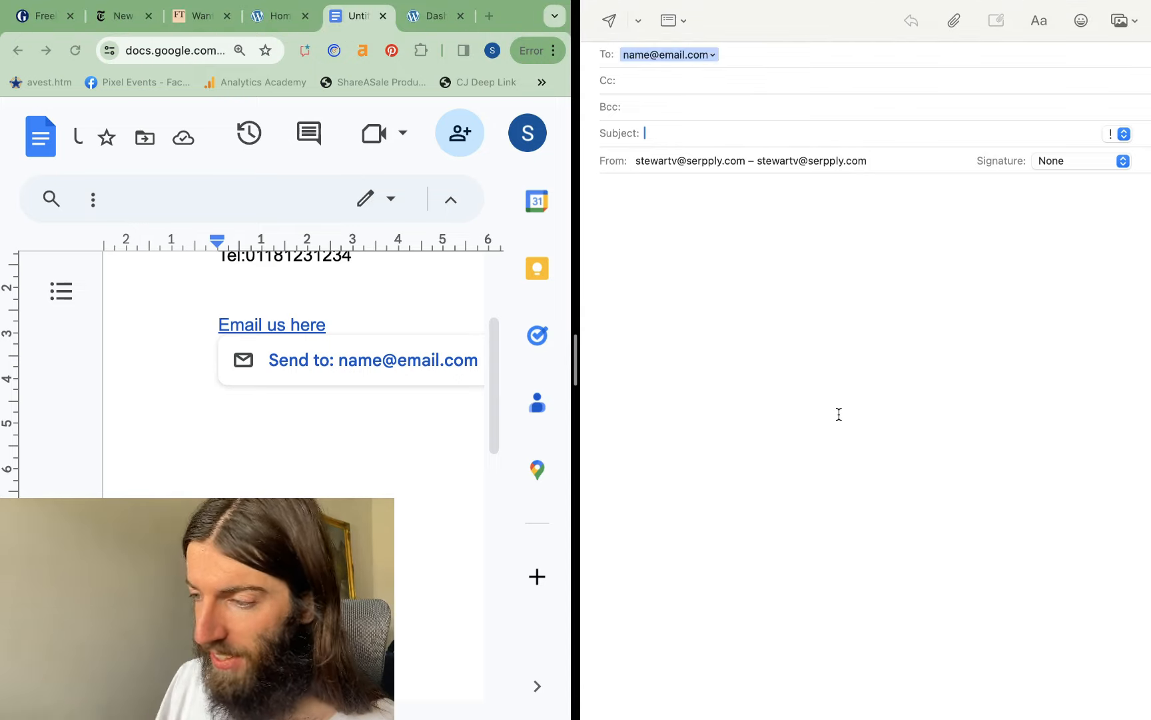
{"action": "left_click", "coordinate": [601, 41]}
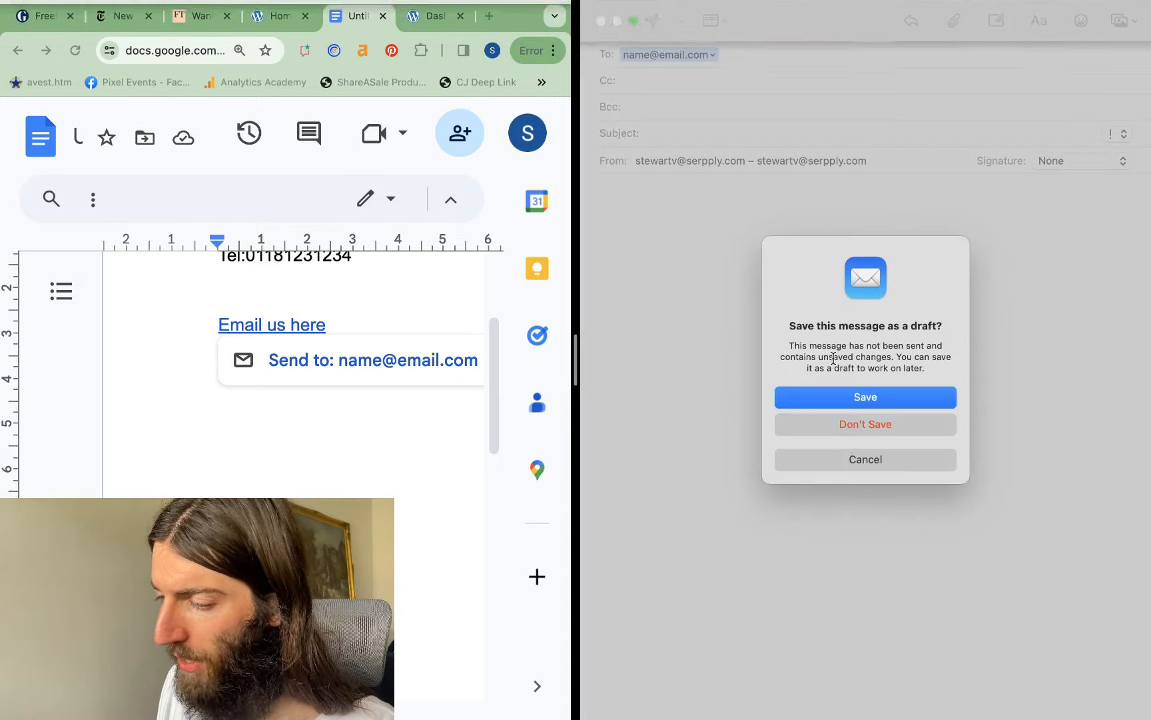
{"action": "left_click", "coordinate": [872, 429]}
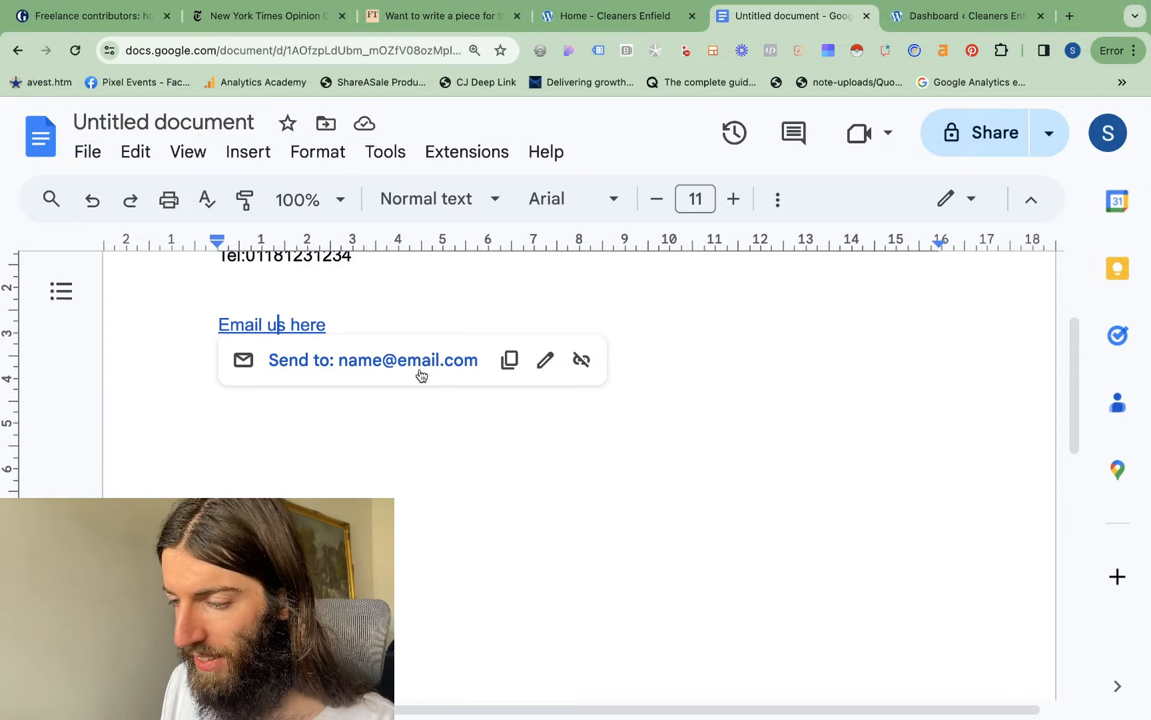
Start a new line below the email link, and open the Mailto link generator site from a Google search for "mailto link generator"
{"action": "left_click", "coordinate": [366, 323]}
{"action": "key", "text": "Return"}
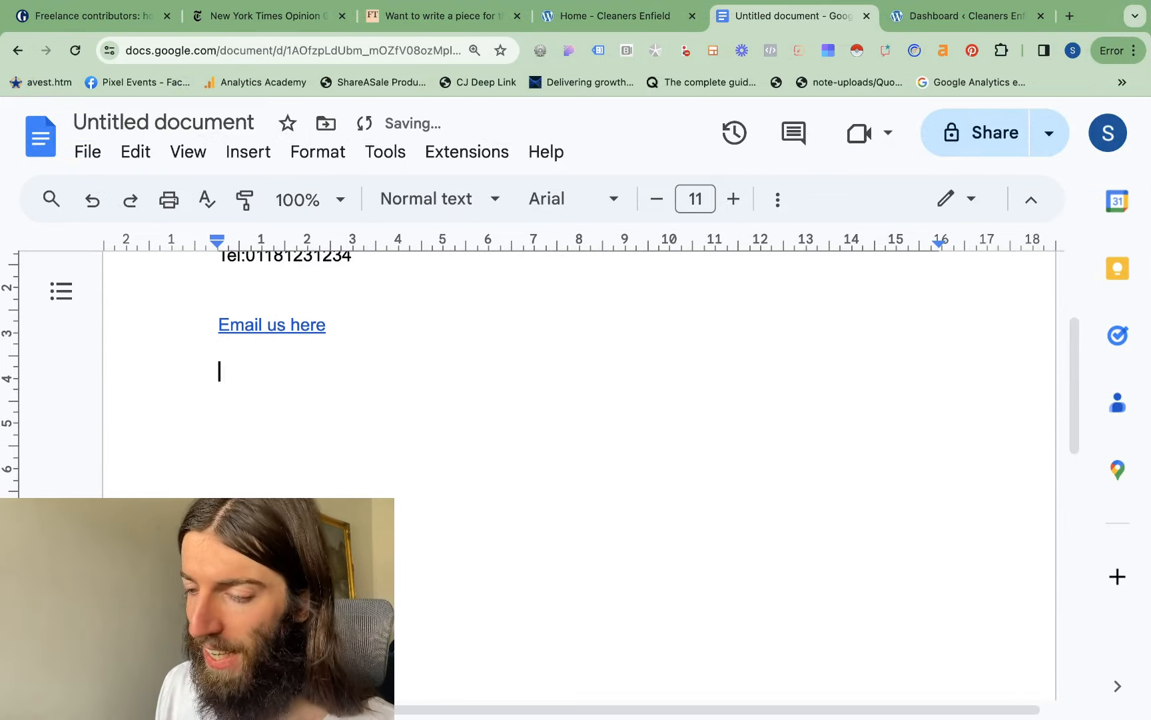
{"action": "left_click", "coordinate": [1069, 16]}
{"action": "type", "text": "mail"}
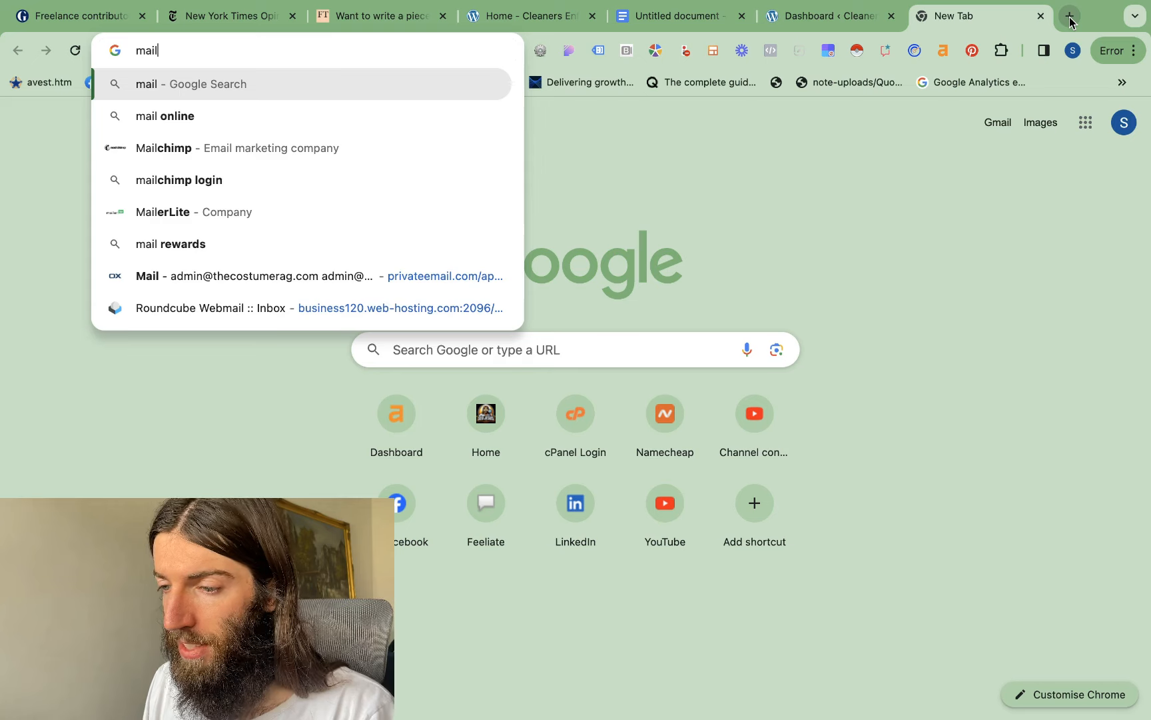
{"action": "type", "text": "to link"}
{"action": "key", "text": "Down"}
{"action": "key", "text": "Return"}
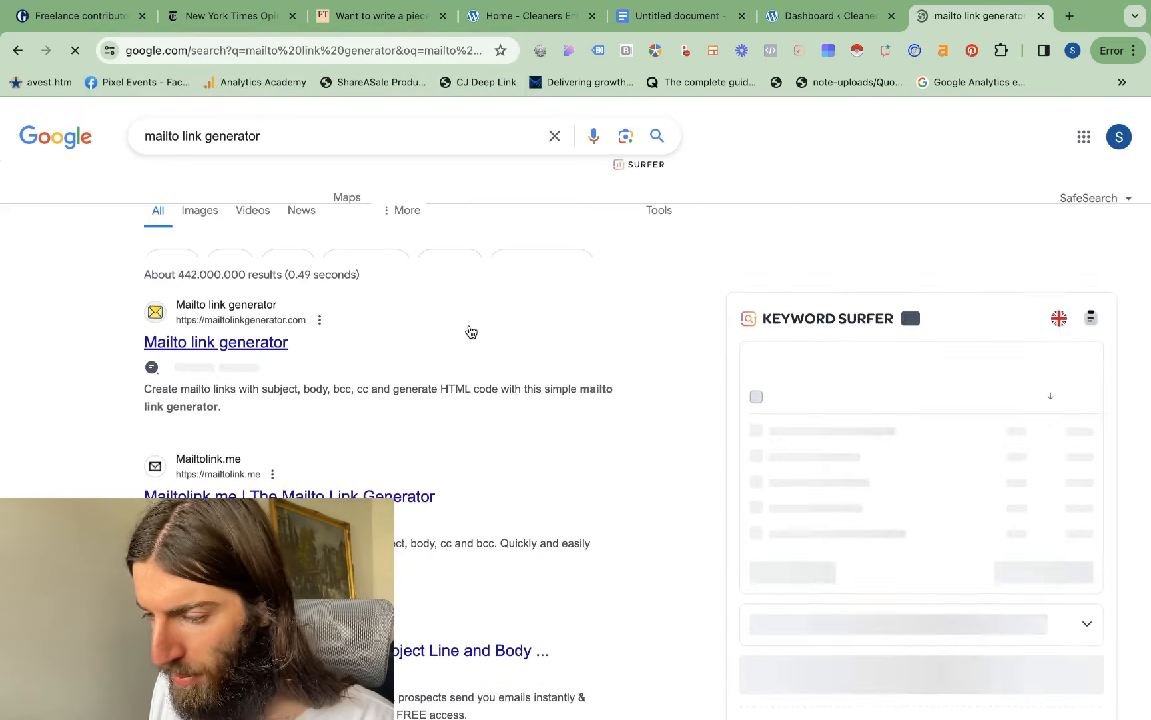
{"action": "scroll", "coordinate": [459, 331], "scroll_direction": "down", "scroll_amount": 1}
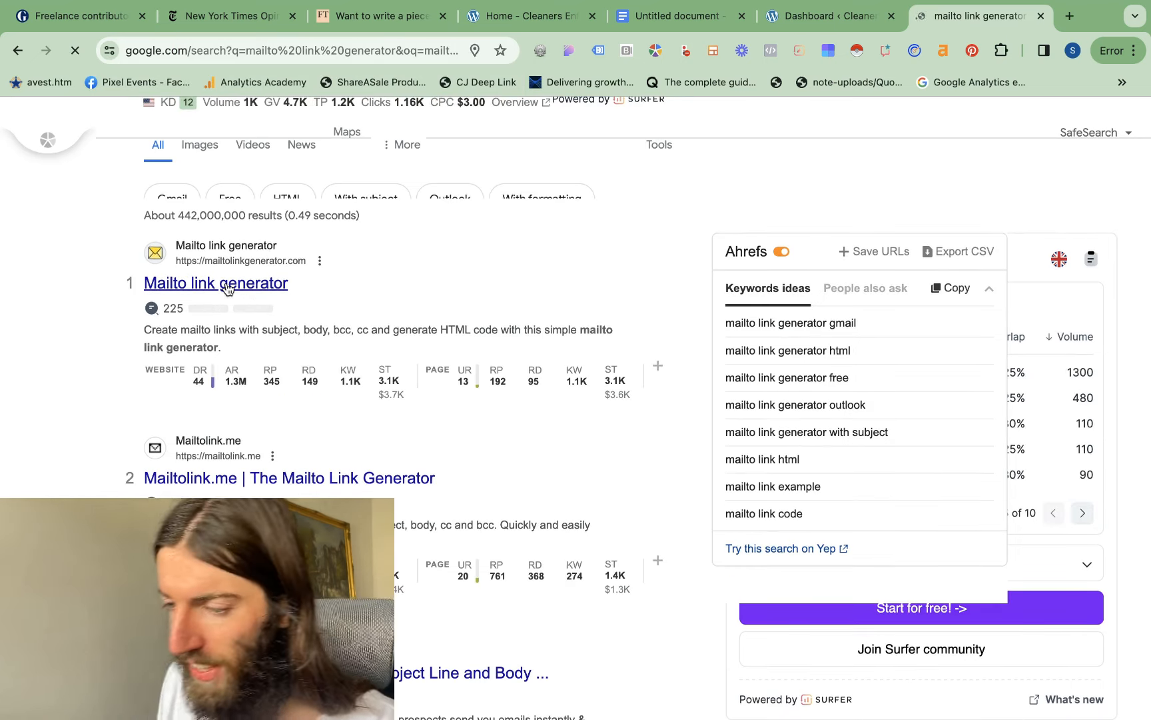
{"action": "left_click", "coordinate": [220, 285]}
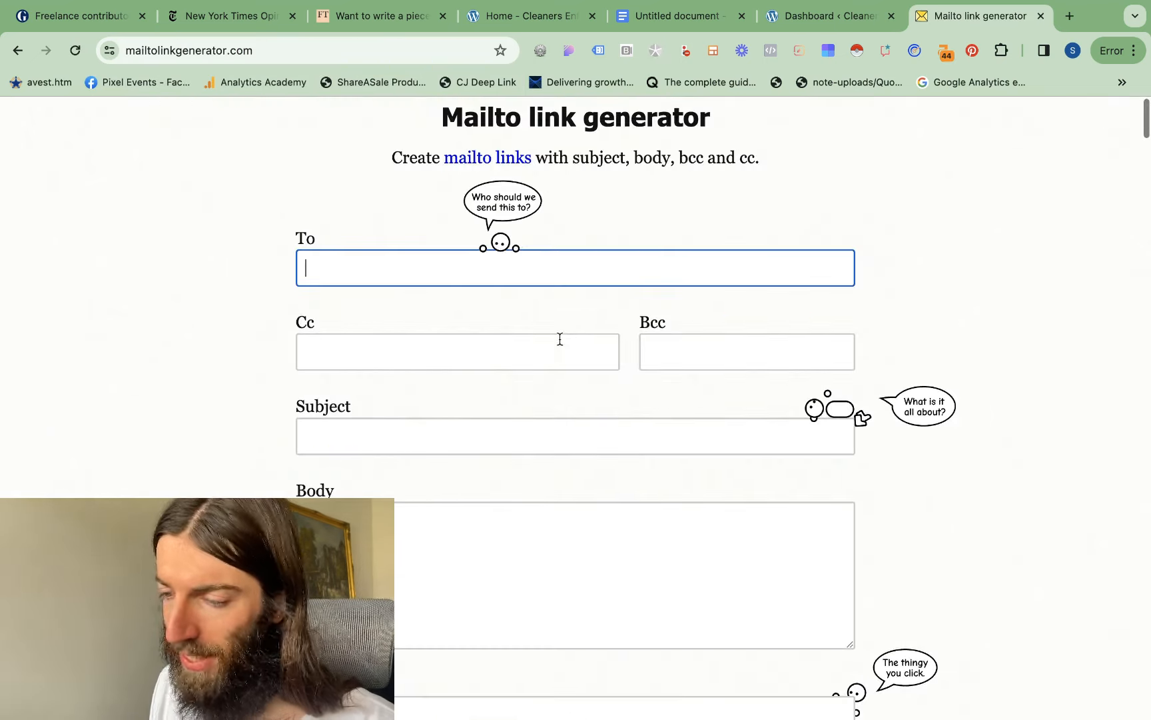
Fill in the generator's To and Cc fields with the recipient's and the copied contact's e-mail addresses
{"action": "left_click", "coordinate": [408, 440]}
{"action": "scroll", "coordinate": [409, 440], "scroll_direction": "down", "scroll_amount": 2}
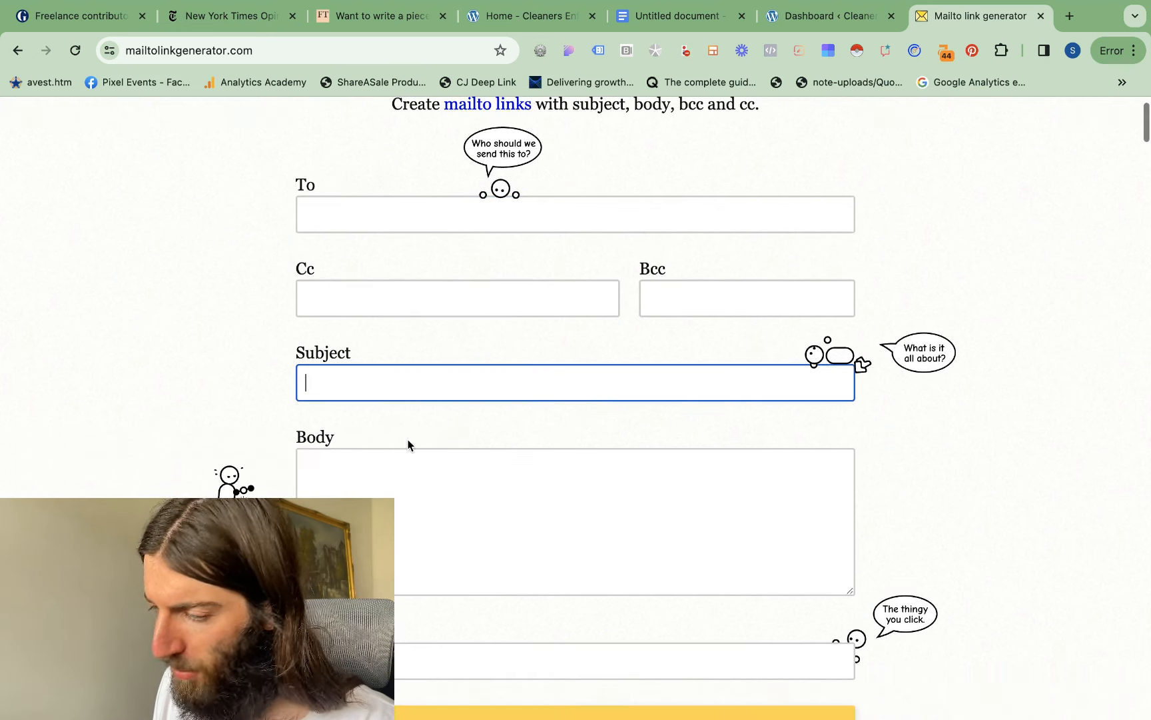
{"action": "left_click", "coordinate": [424, 282]}
{"action": "scroll", "coordinate": [686, 223], "scroll_direction": "down", "scroll_amount": 4}
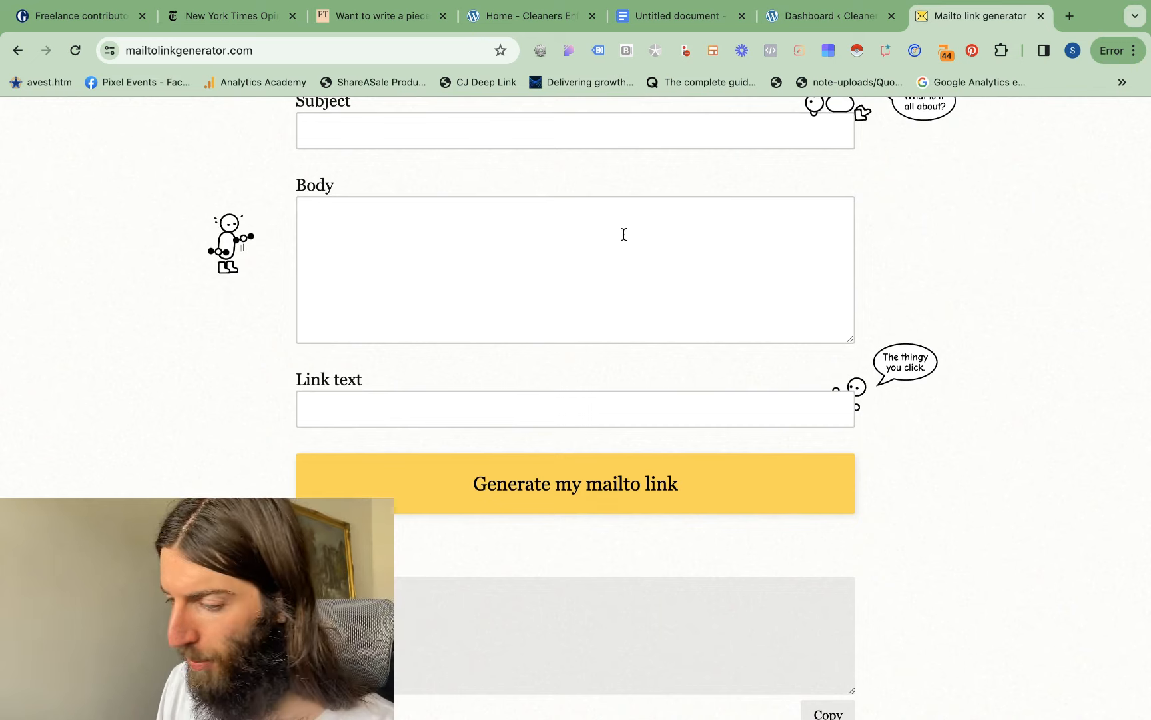
{"action": "scroll", "coordinate": [624, 234], "scroll_direction": "up", "scroll_amount": 5}
{"action": "left_click", "coordinate": [419, 226]}
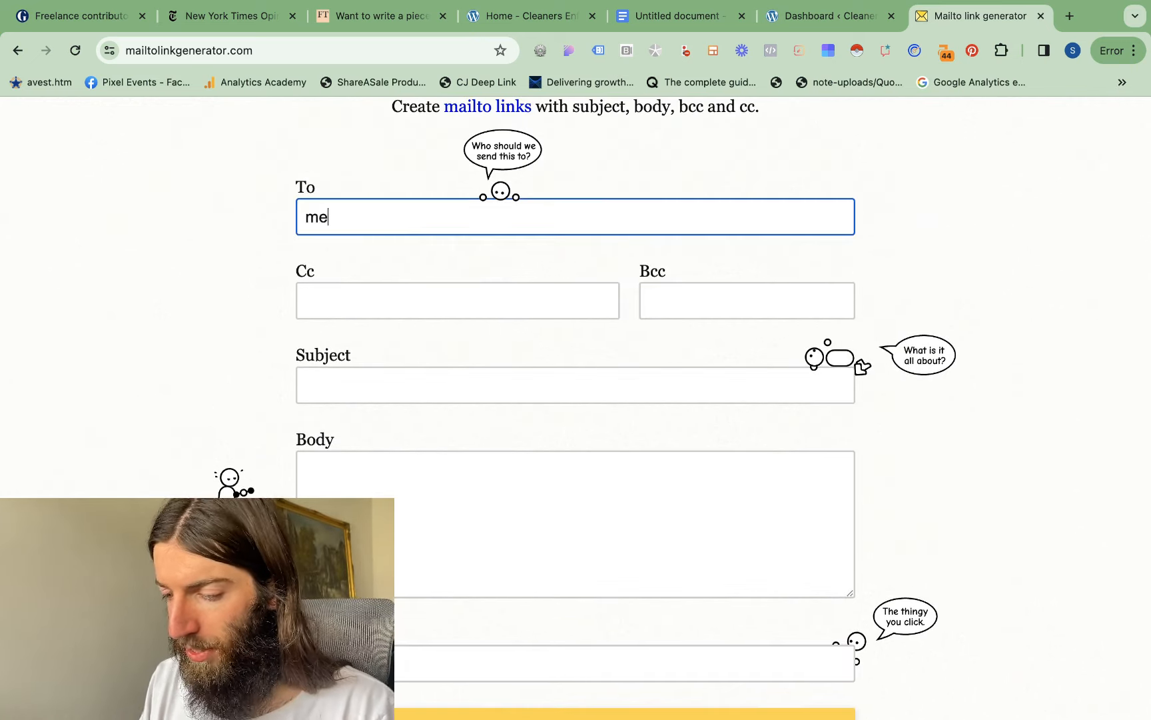
{"action": "left_click", "coordinate": [405, 302]}
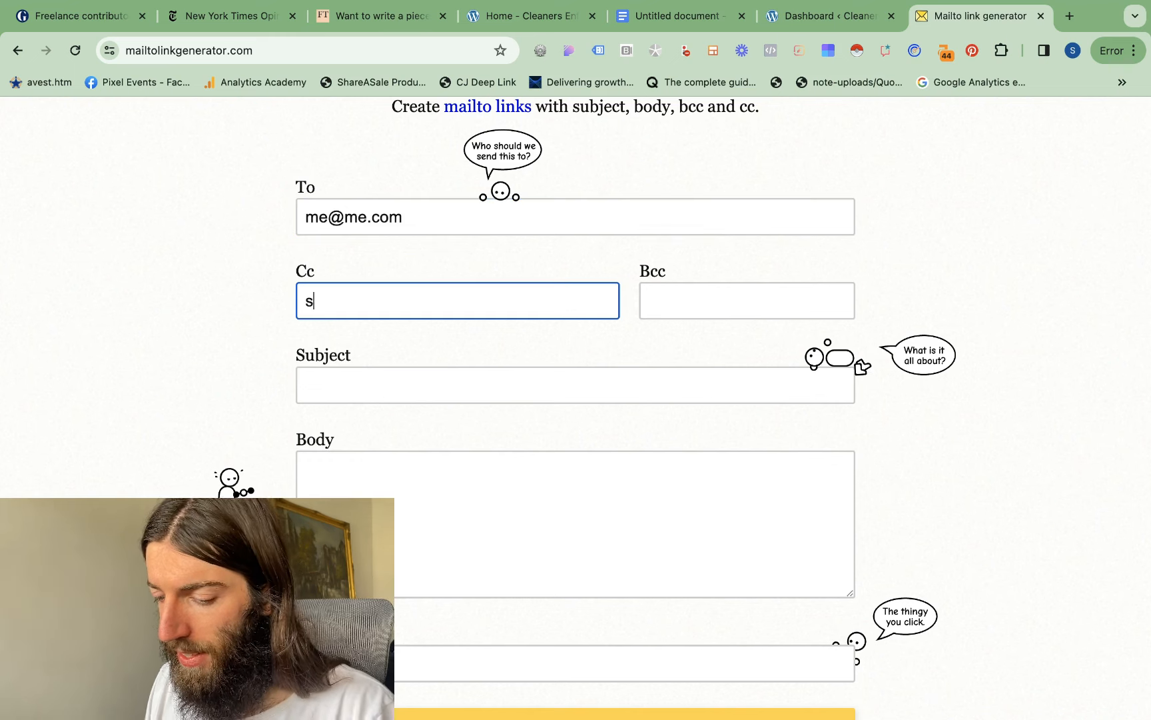
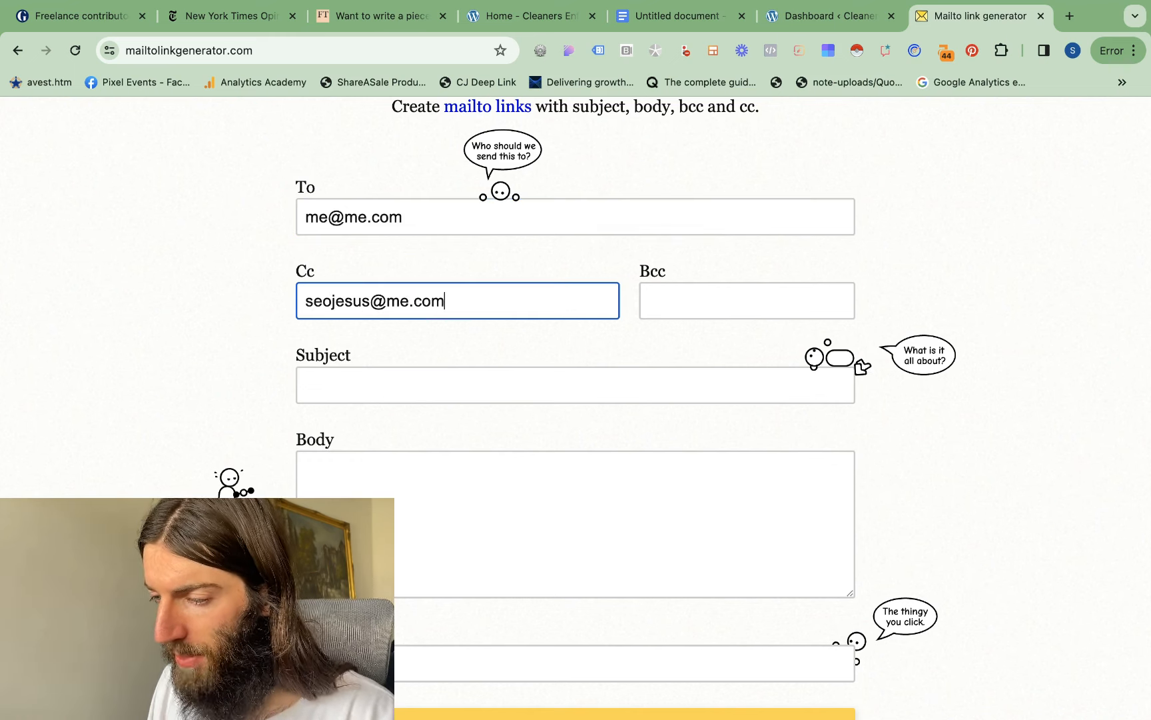
Set the subject to "I want to book" and the body to three lines: "My name is...", "my address is" and "my phone number is"
{"action": "left_click", "coordinate": [423, 392]}
{"action": "type", "text": "I"}
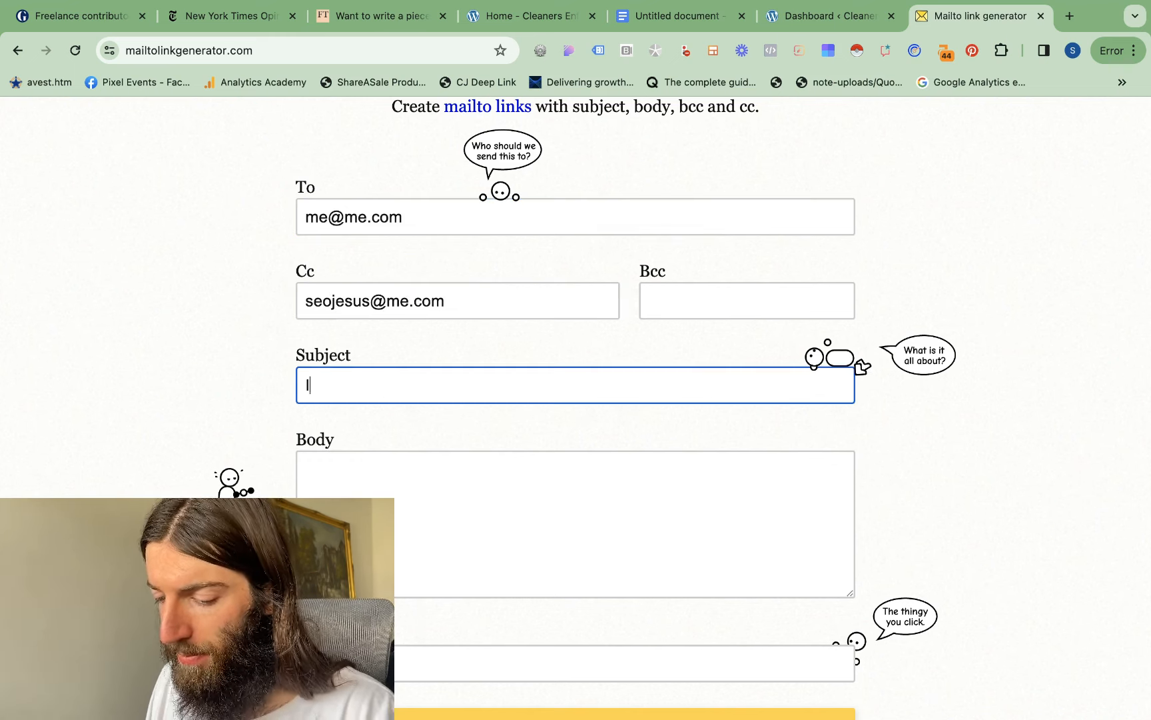
{"action": "type", "text": " want to book"}
{"action": "key", "text": "Tab"}
{"action": "type", "text": "My n"}
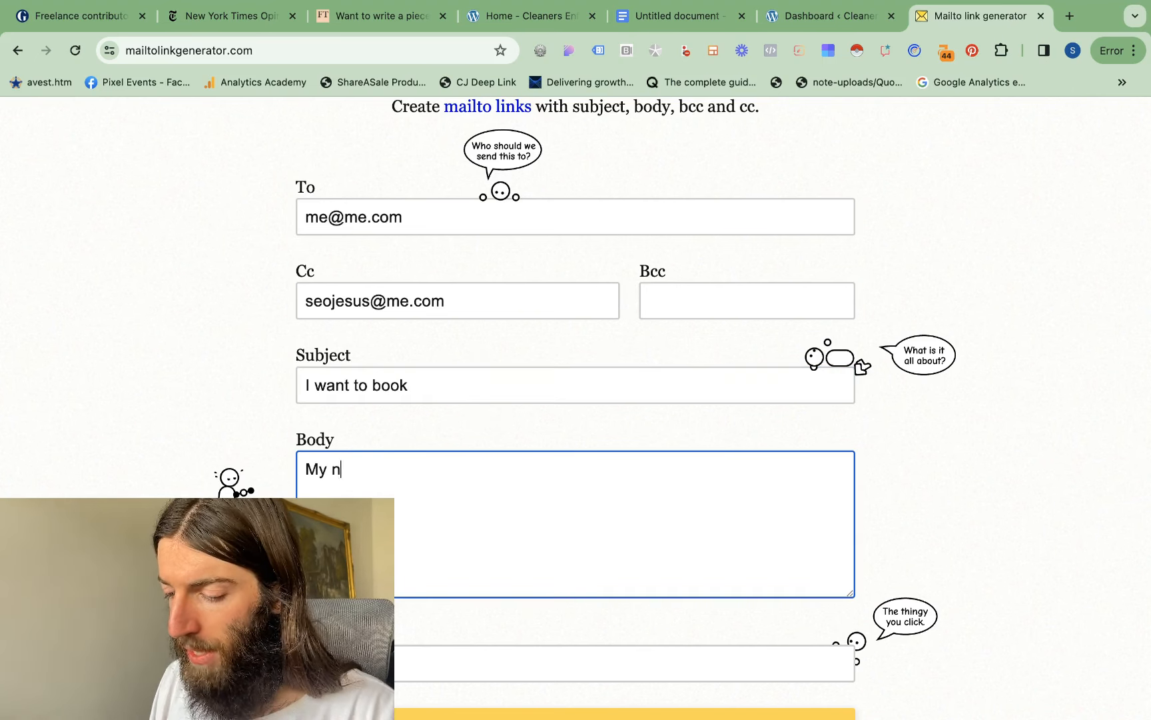
{"action": "type", "text": "ame is..."}
{"action": "key", "text": "Return"}
{"action": "type", "text": "my addr"}
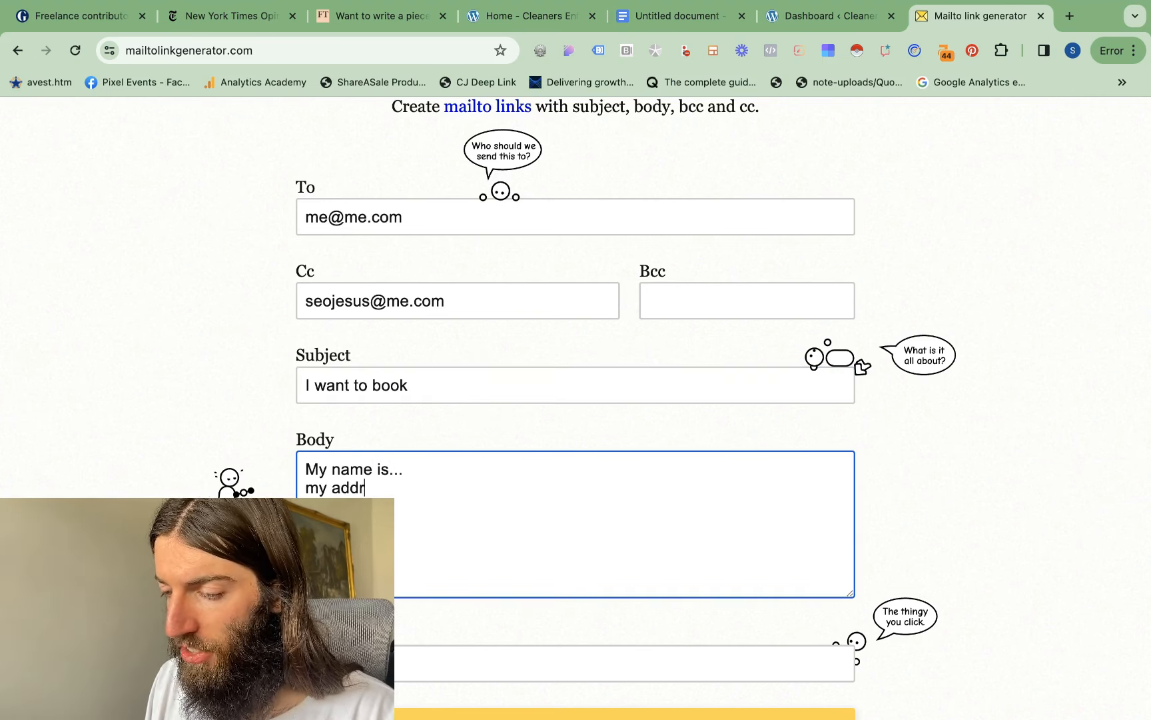
{"action": "type", "text": "ess is"}
{"action": "key", "text": "Return"}
{"action": "type", "text": "my phone number is"}
Set the link text to "email us now", and generate and copy the mailto link
{"action": "scroll", "coordinate": [532, 507], "scroll_direction": "down", "scroll_amount": 3}
{"action": "left_click", "coordinate": [494, 451]}
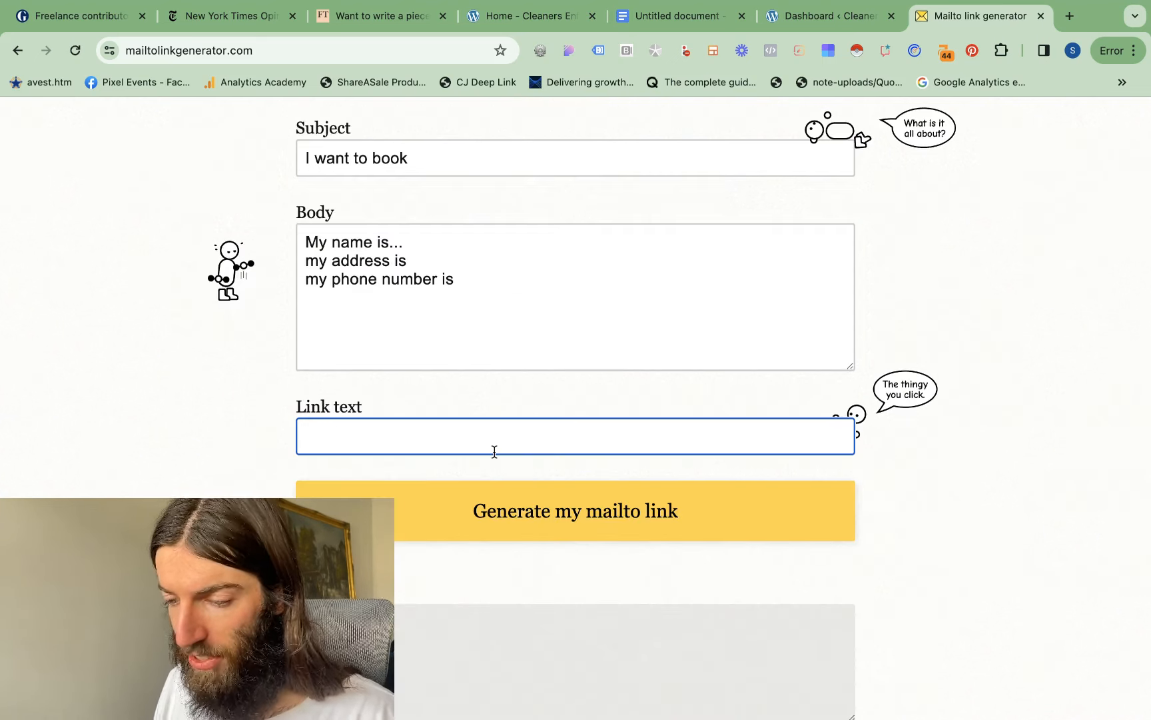
{"action": "type", "text": "email us now"}
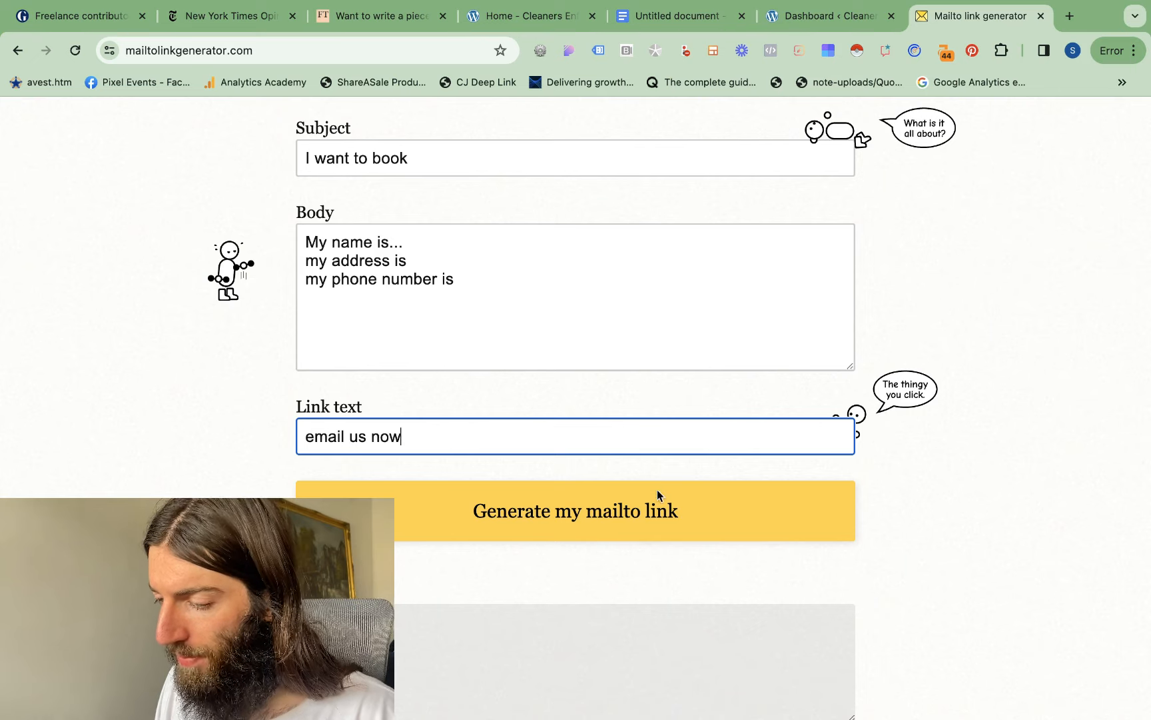
{"action": "left_click", "coordinate": [598, 514]}
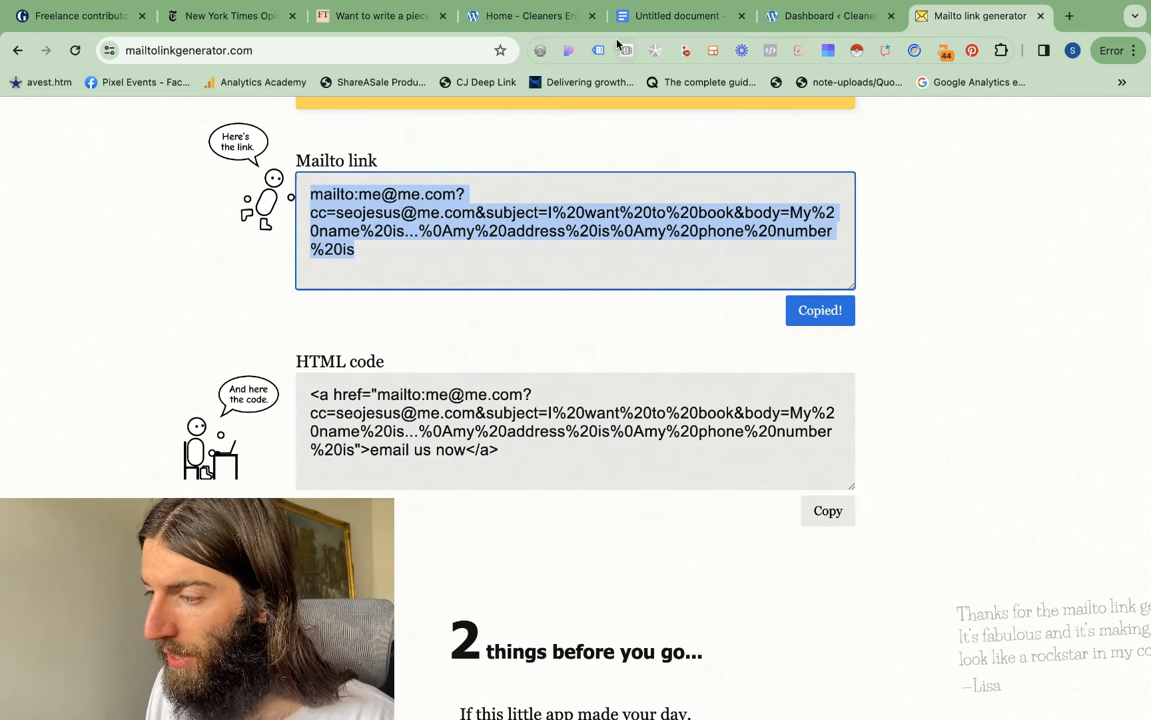
Replace the link on "Email us here" in the Google Docs document with the generated mailto link, and open it to check the prefilled email
{"action": "left_click", "coordinate": [660, 16]}
{"action": "left_click", "coordinate": [545, 360]}
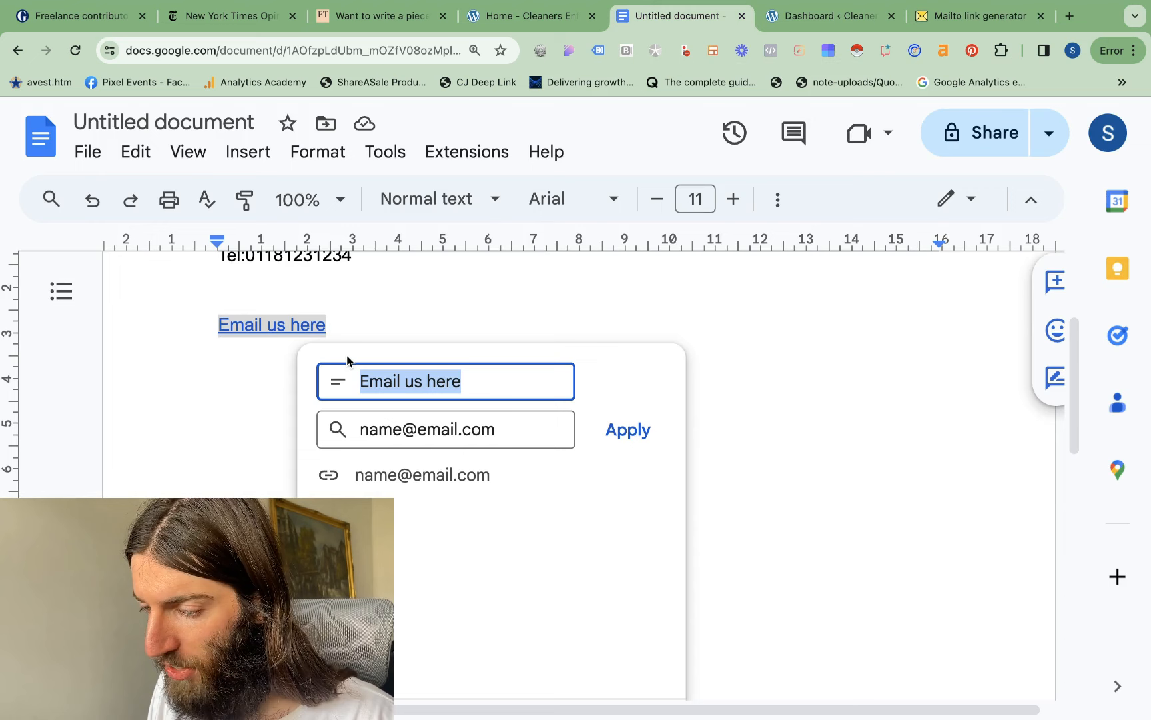
{"action": "left_click_drag", "start_coordinate": [326, 324], "coordinate": [220, 324]}
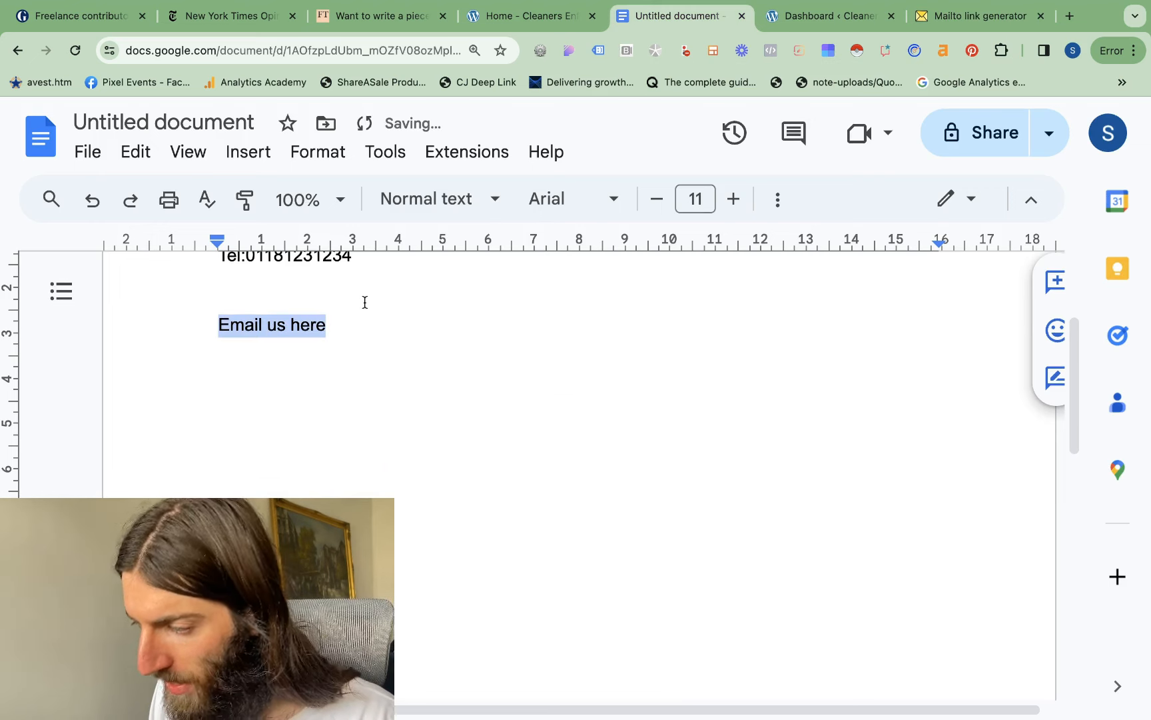
{"action": "key", "text": "ctrl+k"}
{"action": "key", "text": "ctrl+v"}
{"action": "left_click", "coordinate": [633, 380]}
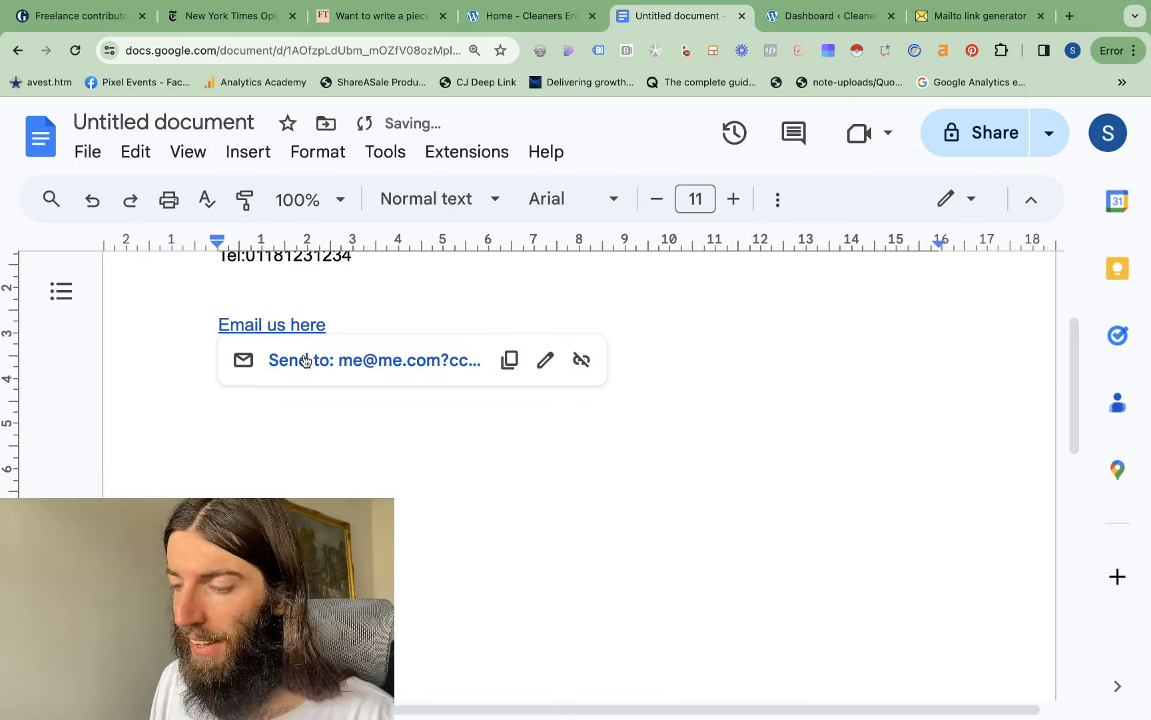
{"action": "left_click", "coordinate": [305, 360]}
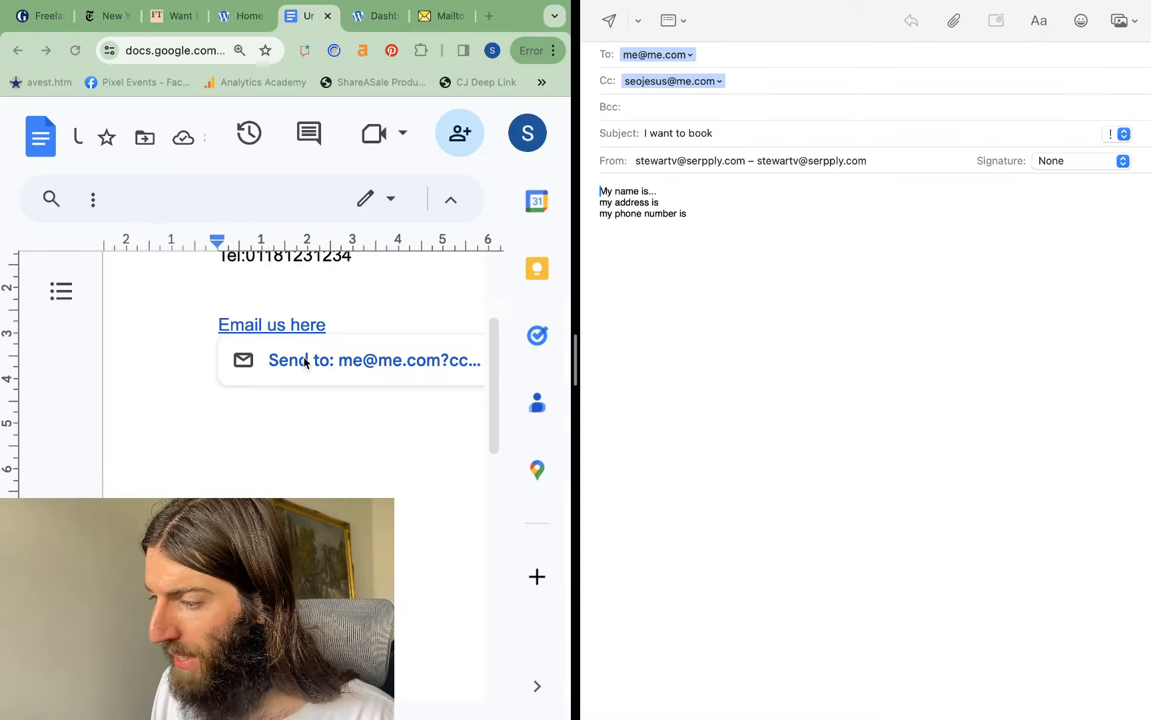
{"action": "left_click_drag", "start_coordinate": [750, 234], "coordinate": [680, 154]}
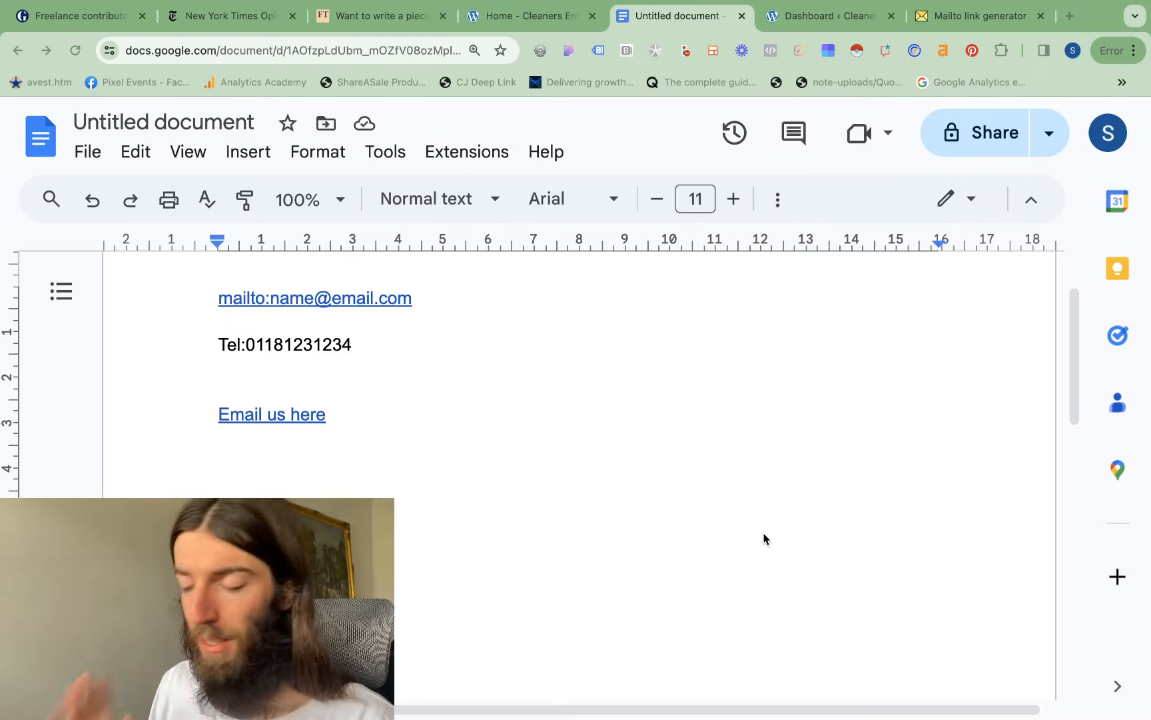
Copy the tel: line, add "Call us here" below the "Email us here" link, and link it to the copied telephone address
{"action": "scroll", "coordinate": [393, 559], "scroll_direction": "up", "scroll_amount": 2}
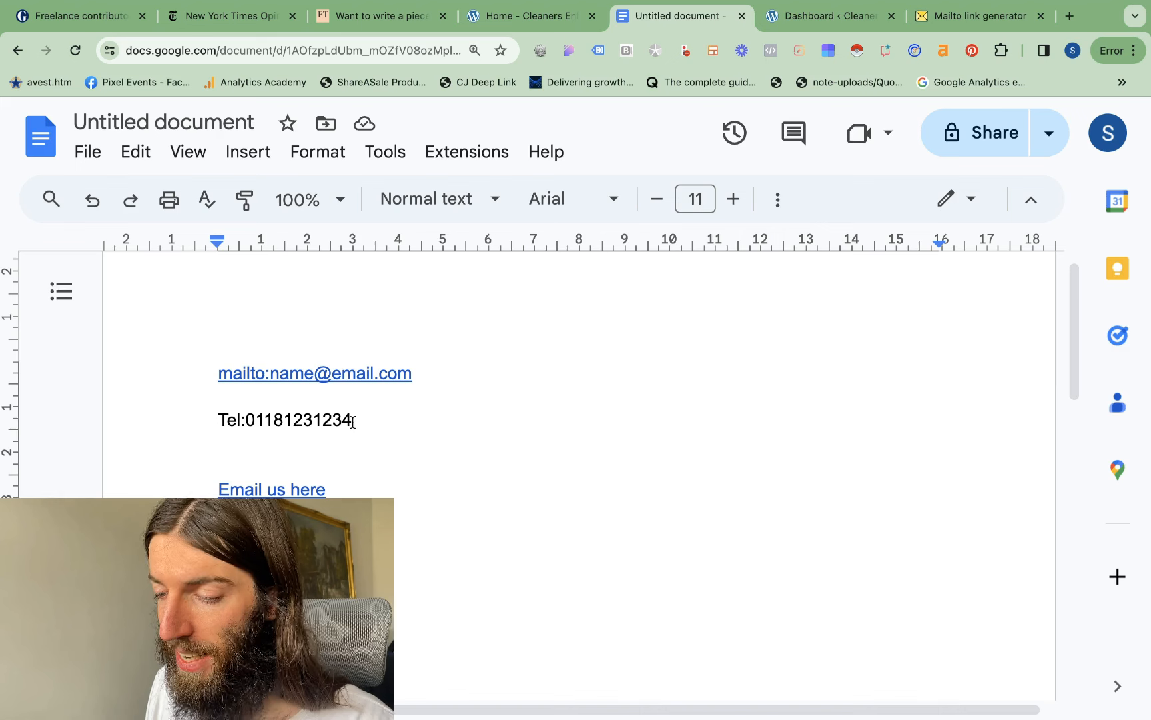
{"action": "left_click_drag", "start_coordinate": [356, 422], "coordinate": [209, 409]}
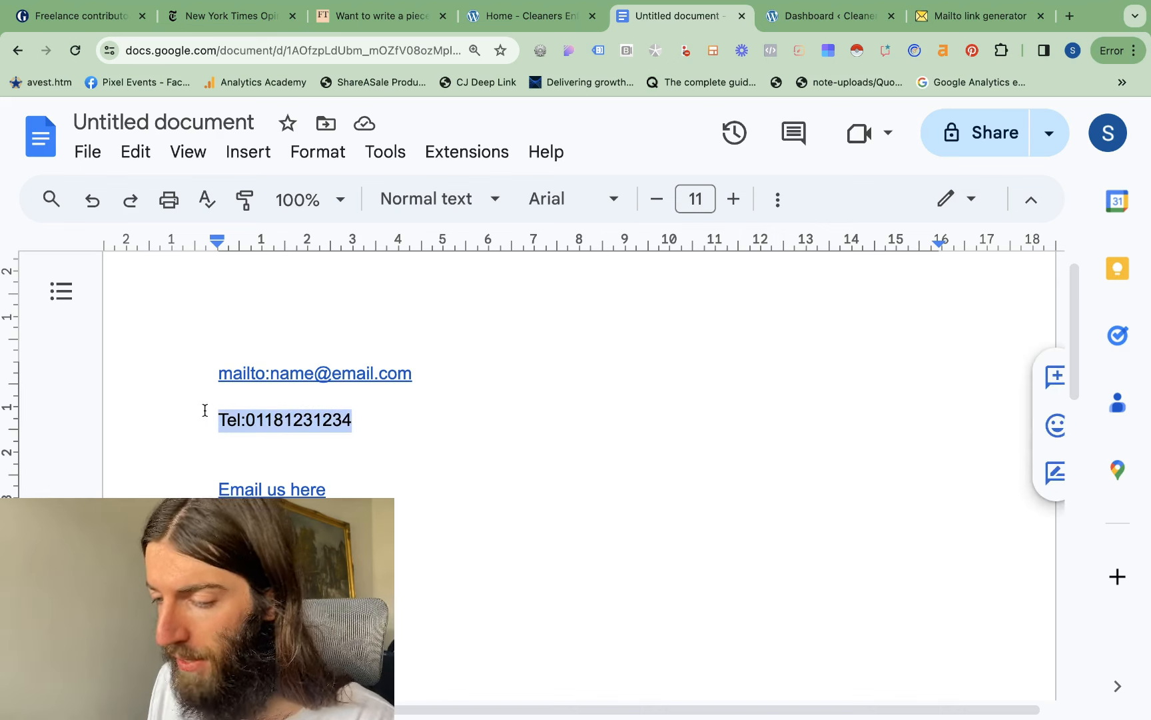
{"action": "key", "text": "Return"}
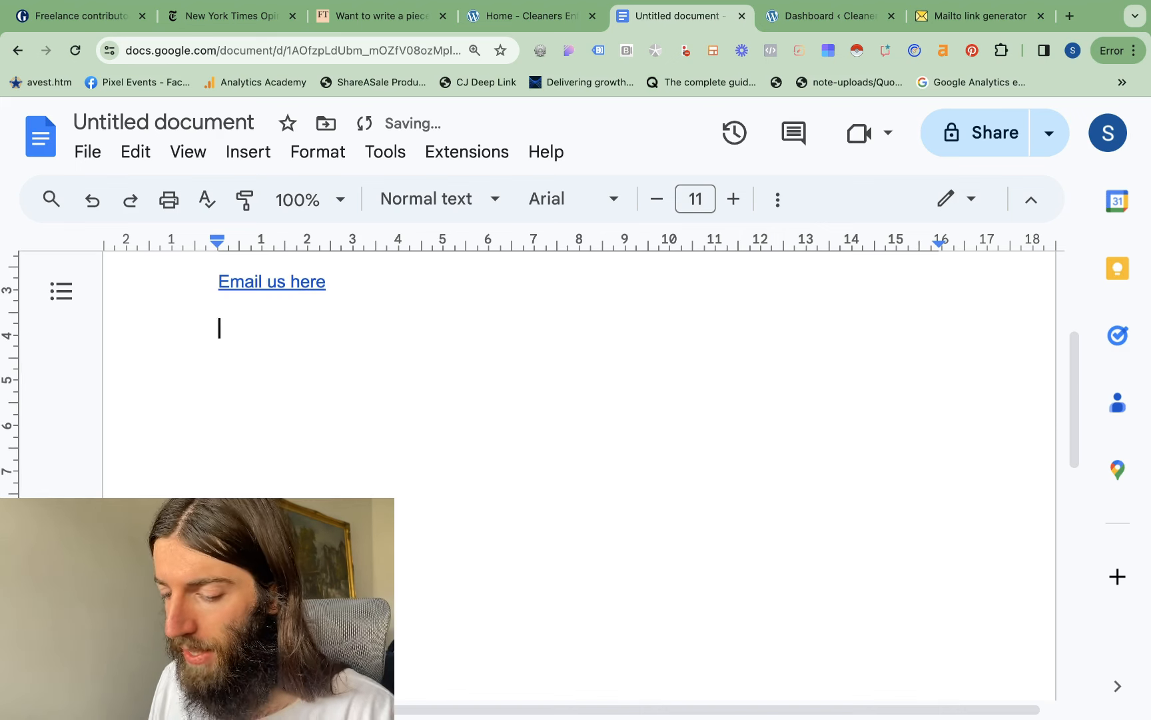
{"action": "type", "text": "call us he"}
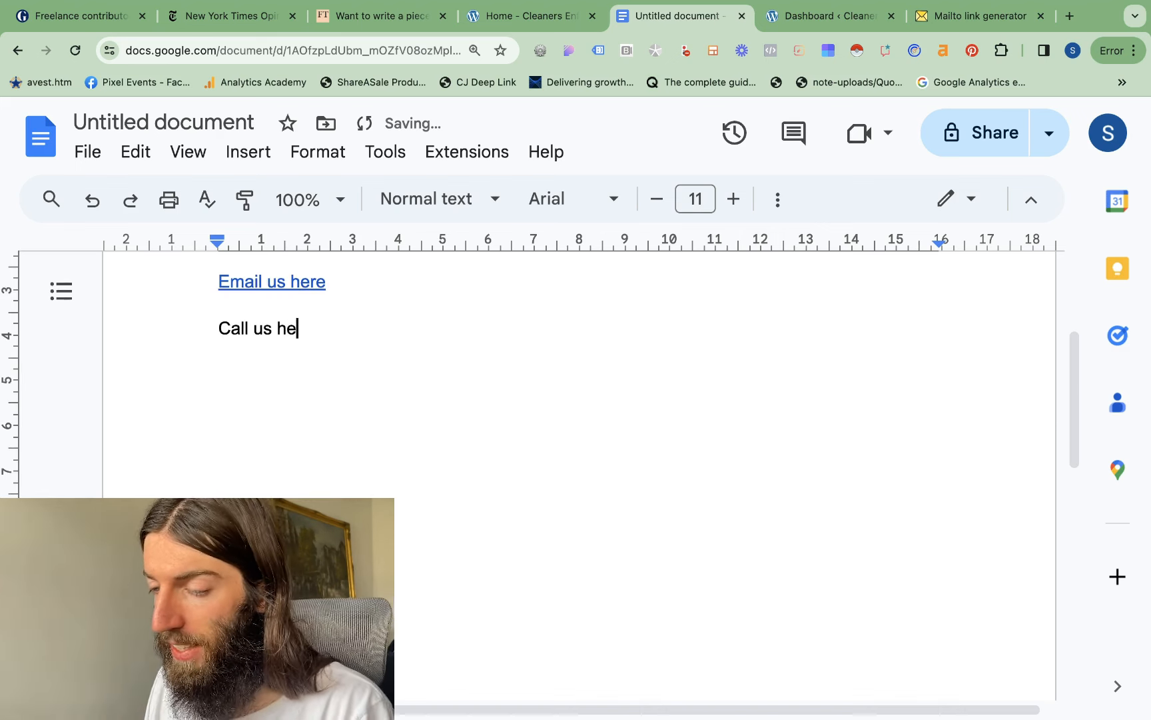
{"action": "type", "text": "re"}
{"action": "key", "text": "shift+super+Left"}
{"action": "right_click", "coordinate": [259, 330]}
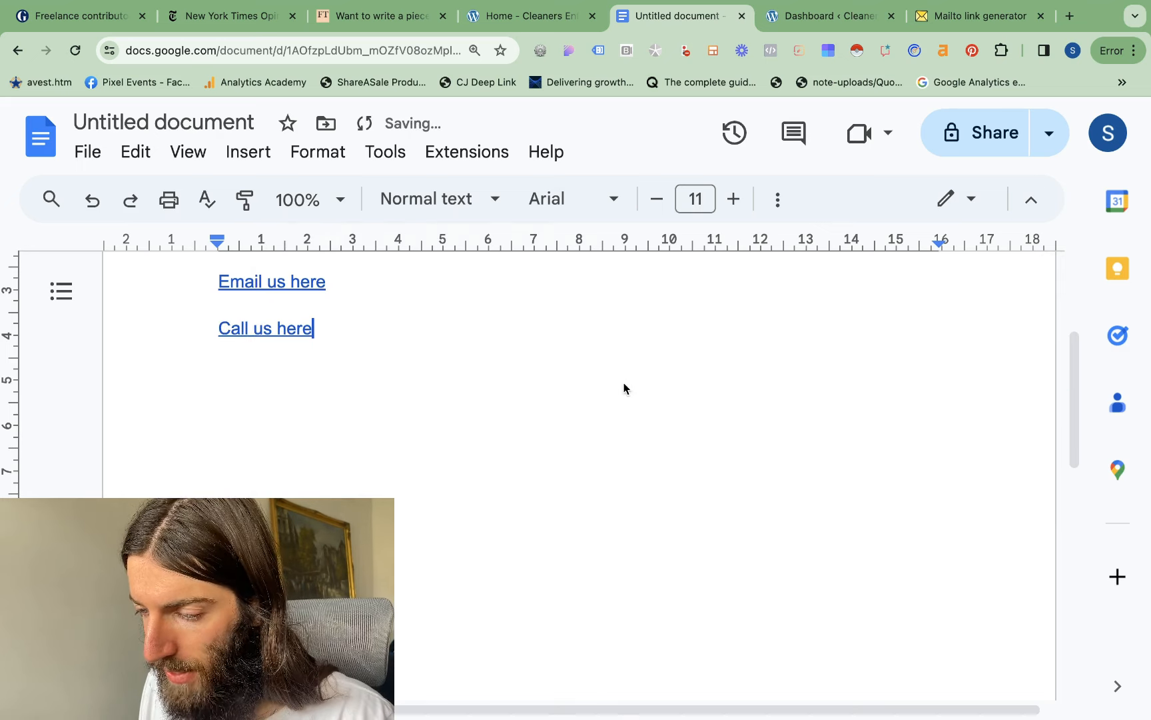
Test the "Call us here" telephone link, cancel the request to open FaceTime, and return to the document
{"action": "left_click", "coordinate": [279, 330]}
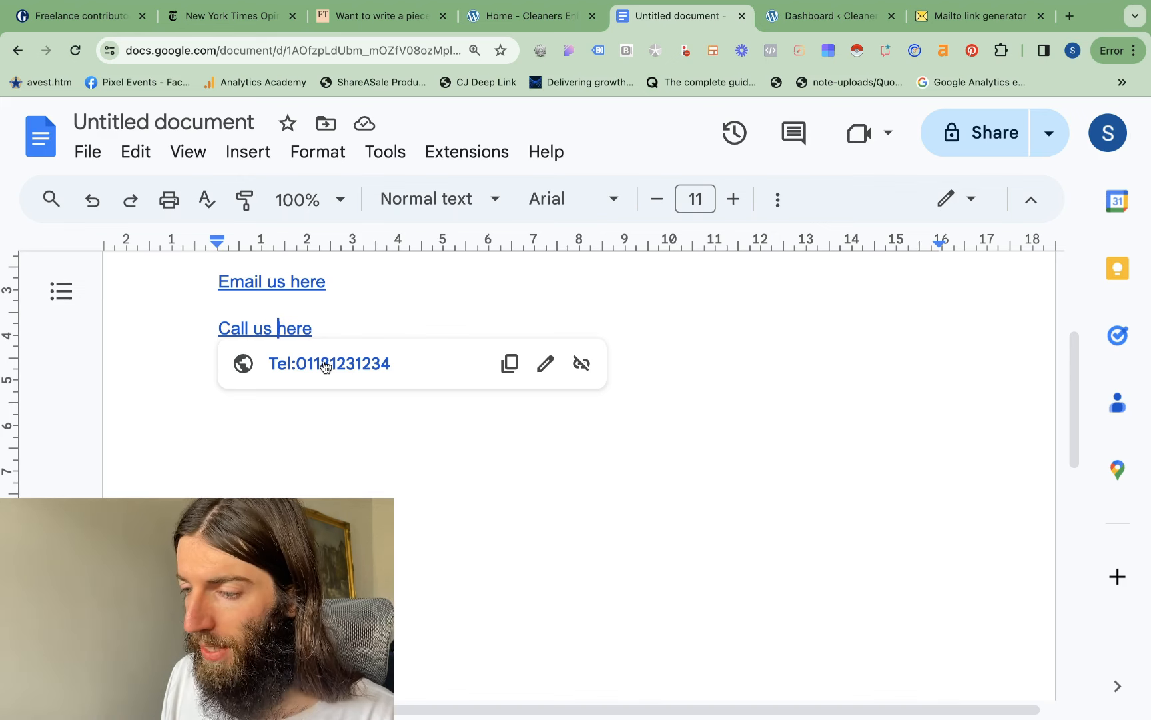
{"action": "left_click", "coordinate": [325, 365]}
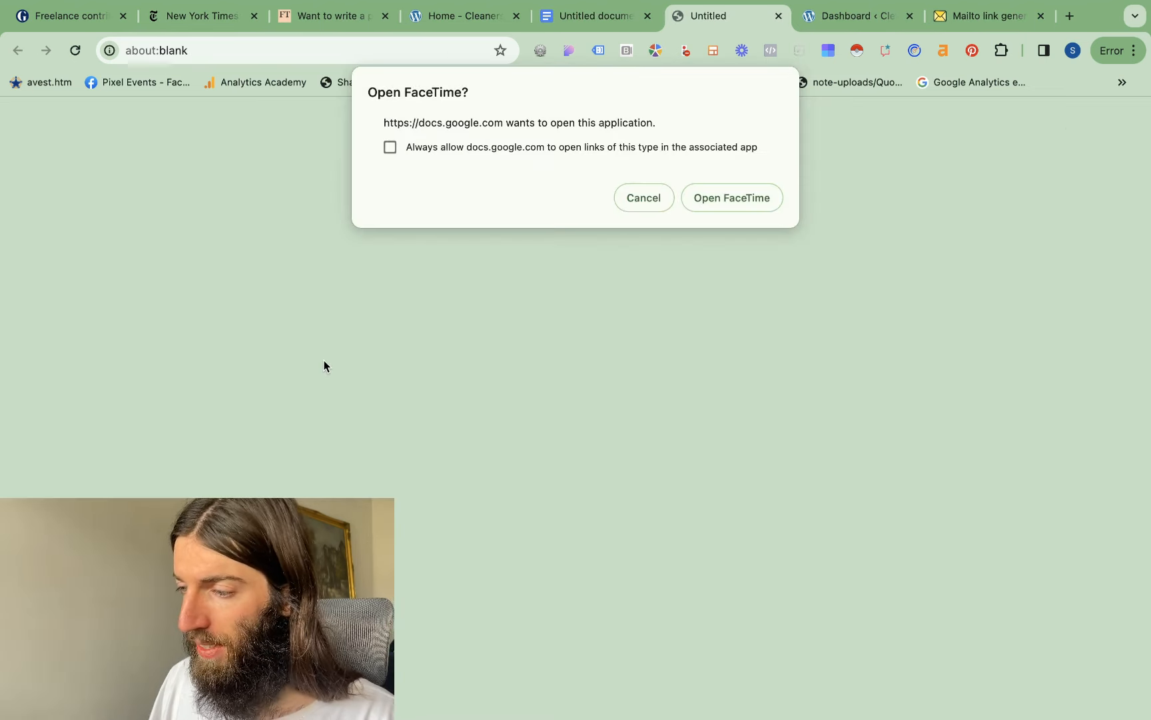
{"action": "left_click", "coordinate": [653, 198]}
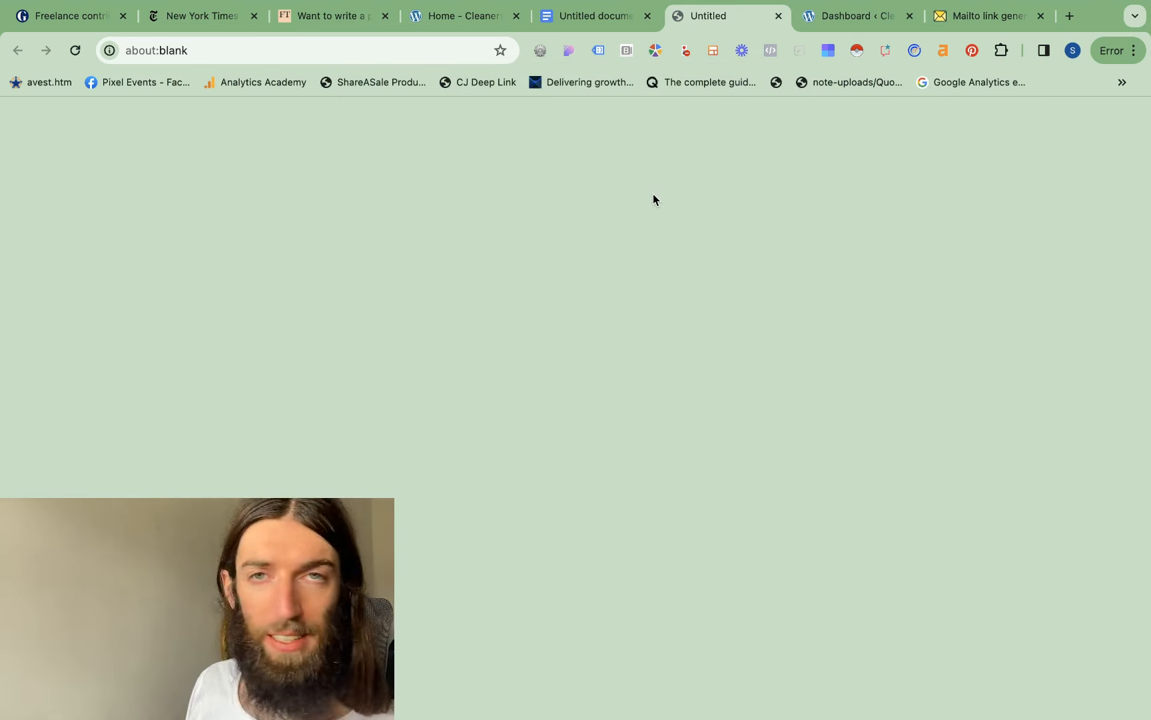
{"action": "left_click", "coordinate": [592, 16]}
{"action": "scroll", "coordinate": [426, 413], "scroll_direction": "up", "scroll_amount": 2}
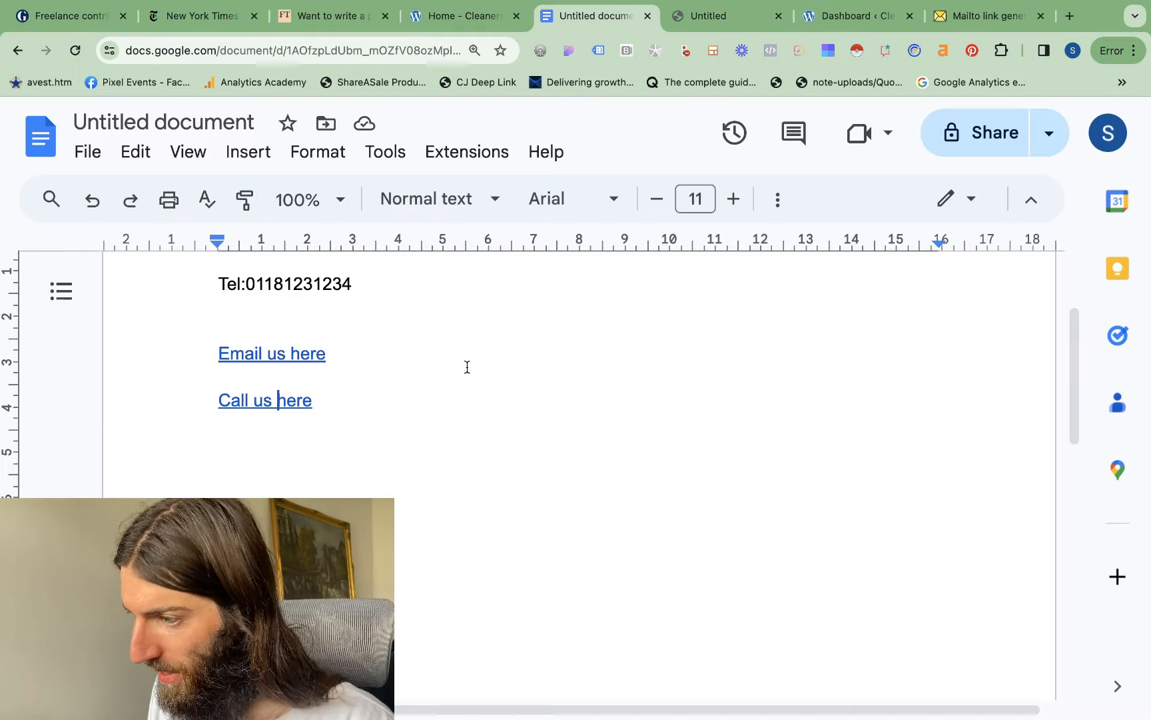
Switch to the Cleaners Enfield website and look through its home page sections and contact buttons
{"action": "left_click", "coordinate": [443, 16]}
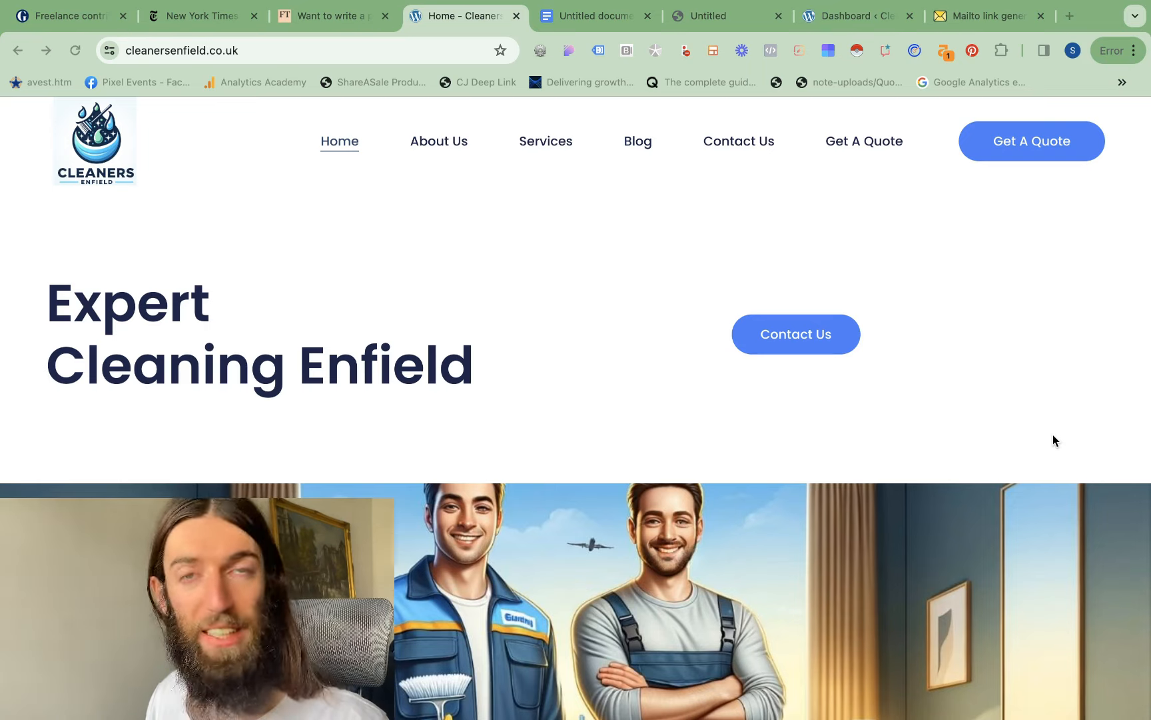
{"action": "scroll", "coordinate": [1053, 437], "scroll_direction": "down", "scroll_amount": 20}
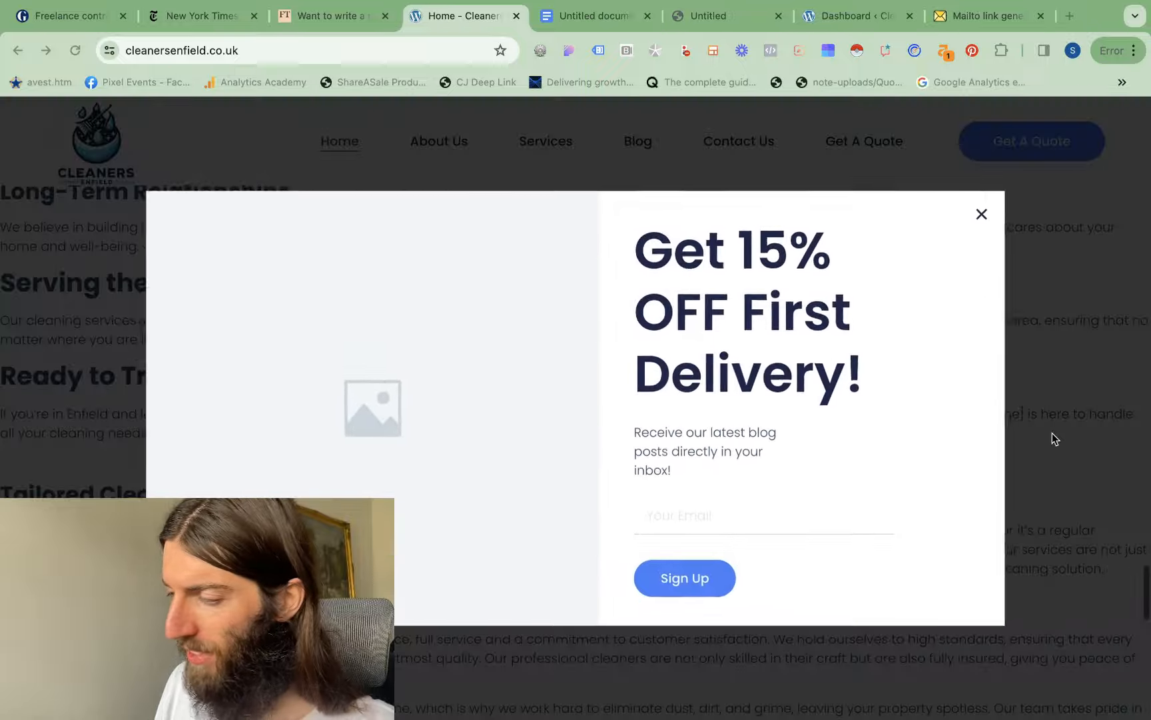
{"action": "left_click", "coordinate": [1052, 433]}
{"action": "scroll", "coordinate": [661, 383], "scroll_direction": "up", "scroll_amount": 10}
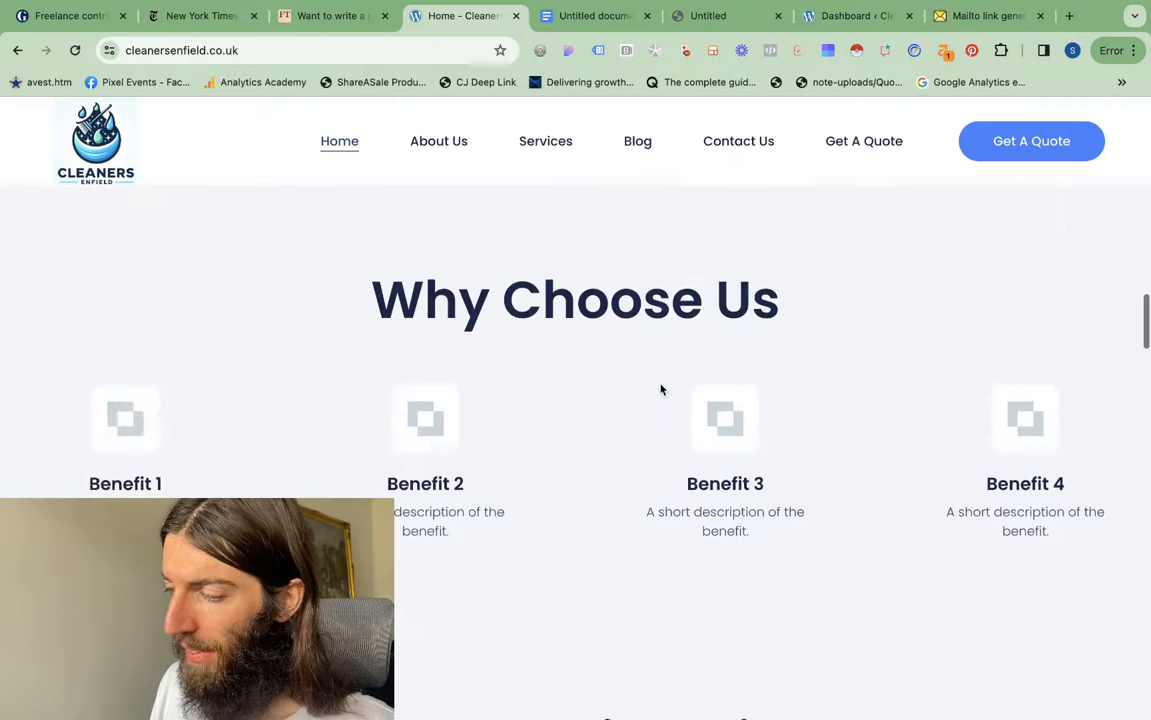
{"action": "scroll", "coordinate": [660, 383], "scroll_direction": "up", "scroll_amount": 6}
{"action": "scroll", "coordinate": [660, 383], "scroll_direction": "down", "scroll_amount": 8}
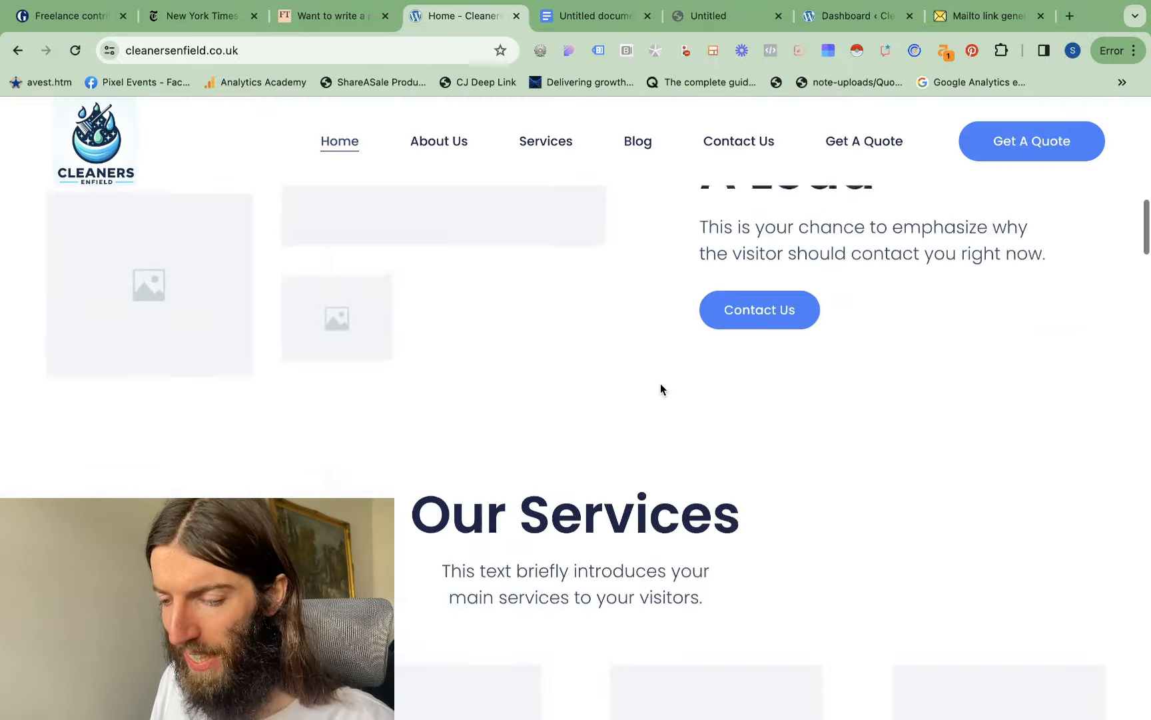
{"action": "scroll", "coordinate": [661, 383], "scroll_direction": "up", "scroll_amount": 3}
{"action": "scroll", "coordinate": [660, 383], "scroll_direction": "up", "scroll_amount": 5}
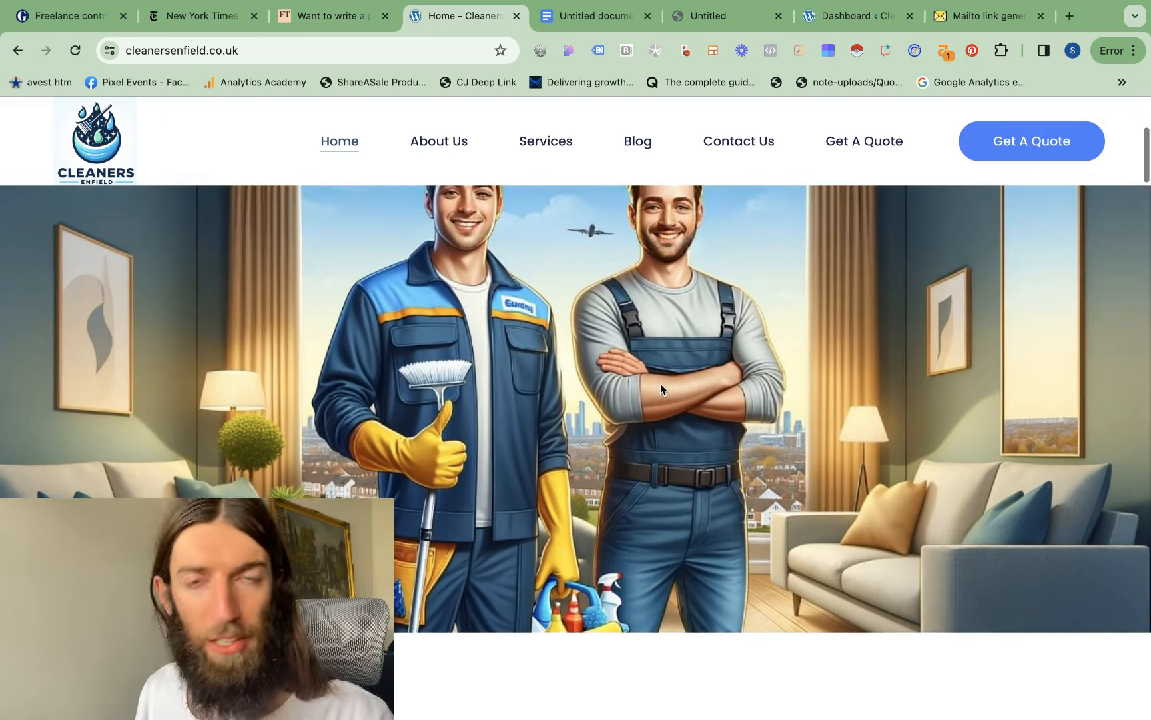
{"action": "scroll", "coordinate": [621, 324], "scroll_direction": "up", "scroll_amount": 5}
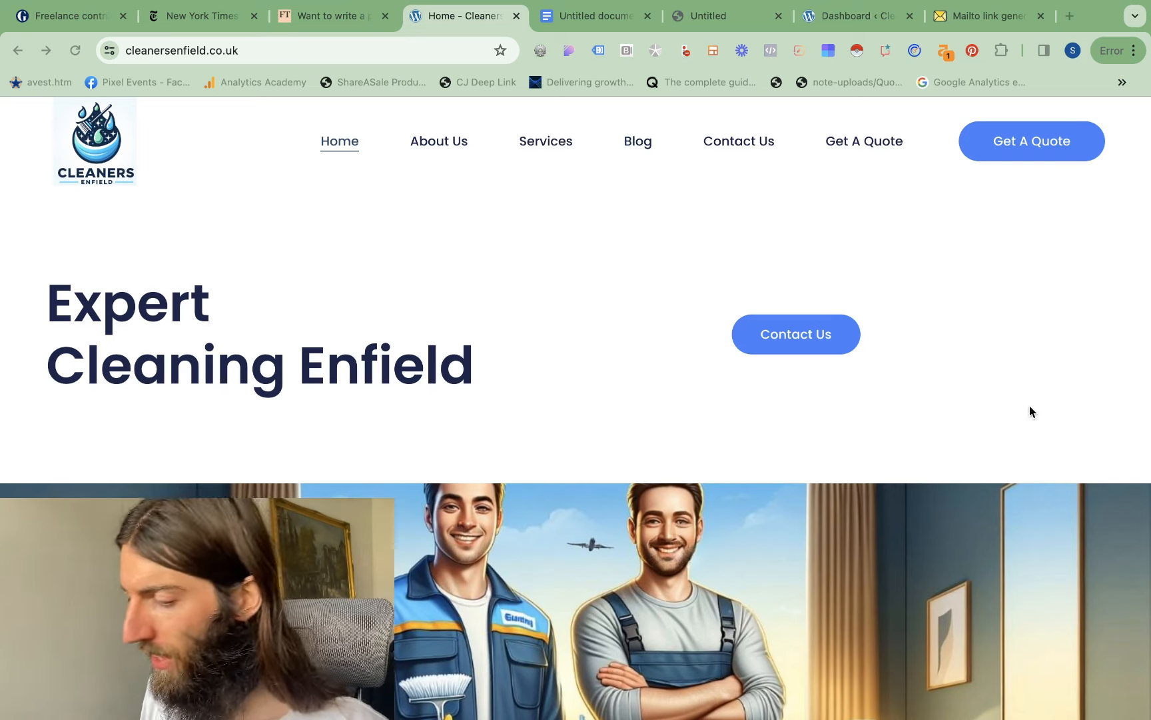
Switch to the WordPress dashboard and review the general settings of the Elementor plugin
{"action": "left_click", "coordinate": [857, 16]}
{"action": "scroll", "coordinate": [693, 460], "scroll_direction": "down", "scroll_amount": 5}
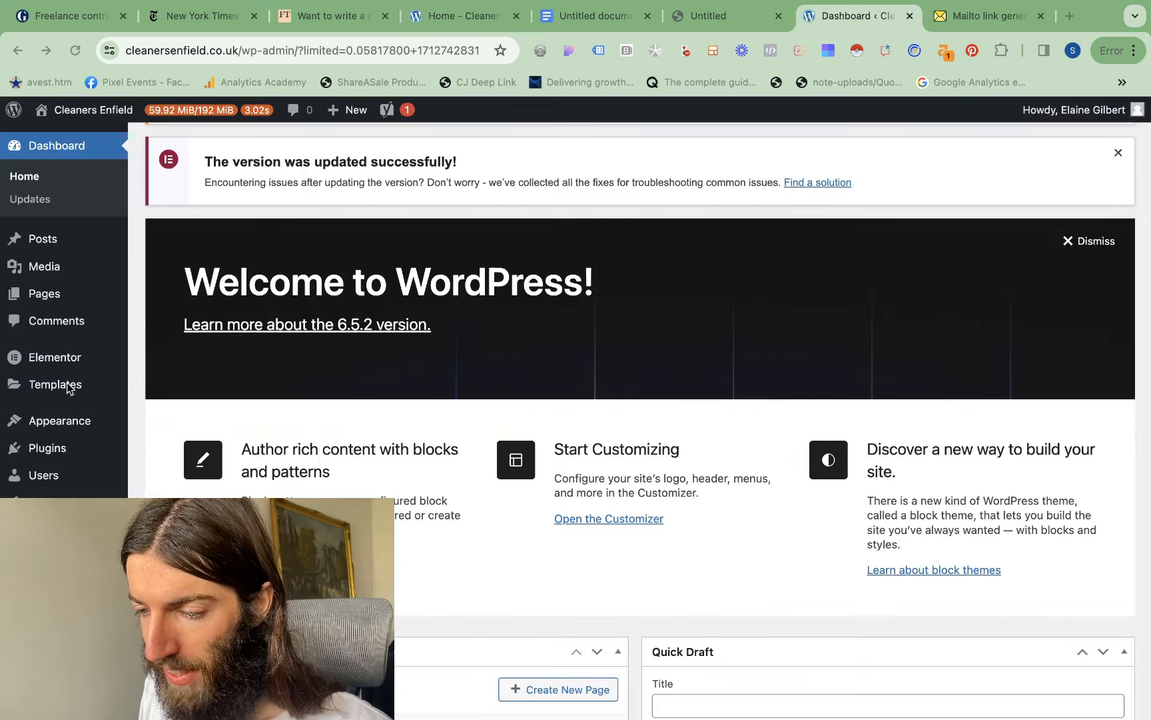
{"action": "left_click", "coordinate": [63, 362]}
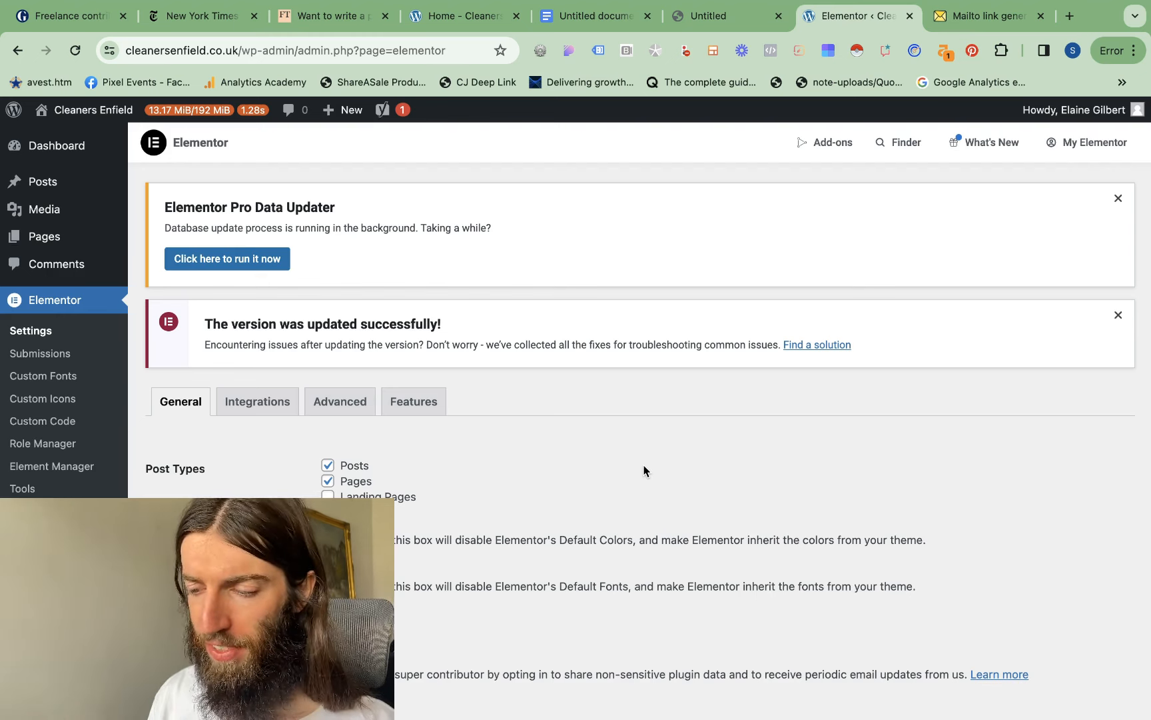
{"action": "scroll", "coordinate": [644, 470], "scroll_direction": "down", "scroll_amount": 2}
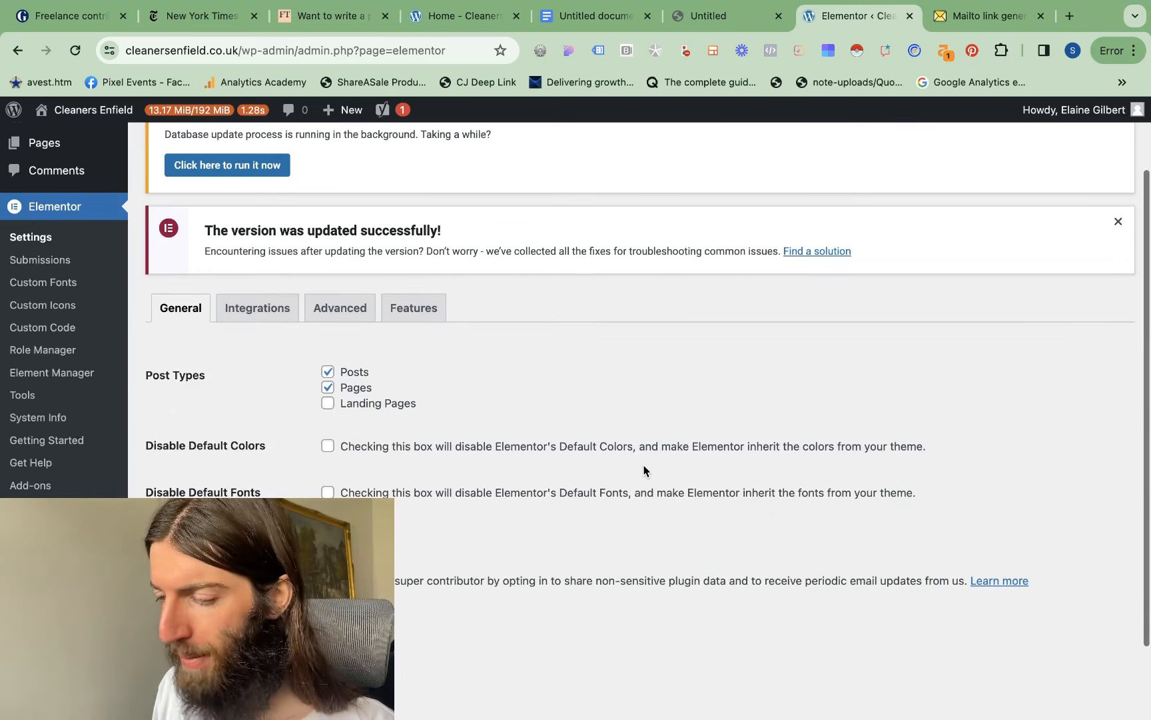
{"action": "scroll", "coordinate": [643, 470], "scroll_direction": "up", "scroll_amount": 2}
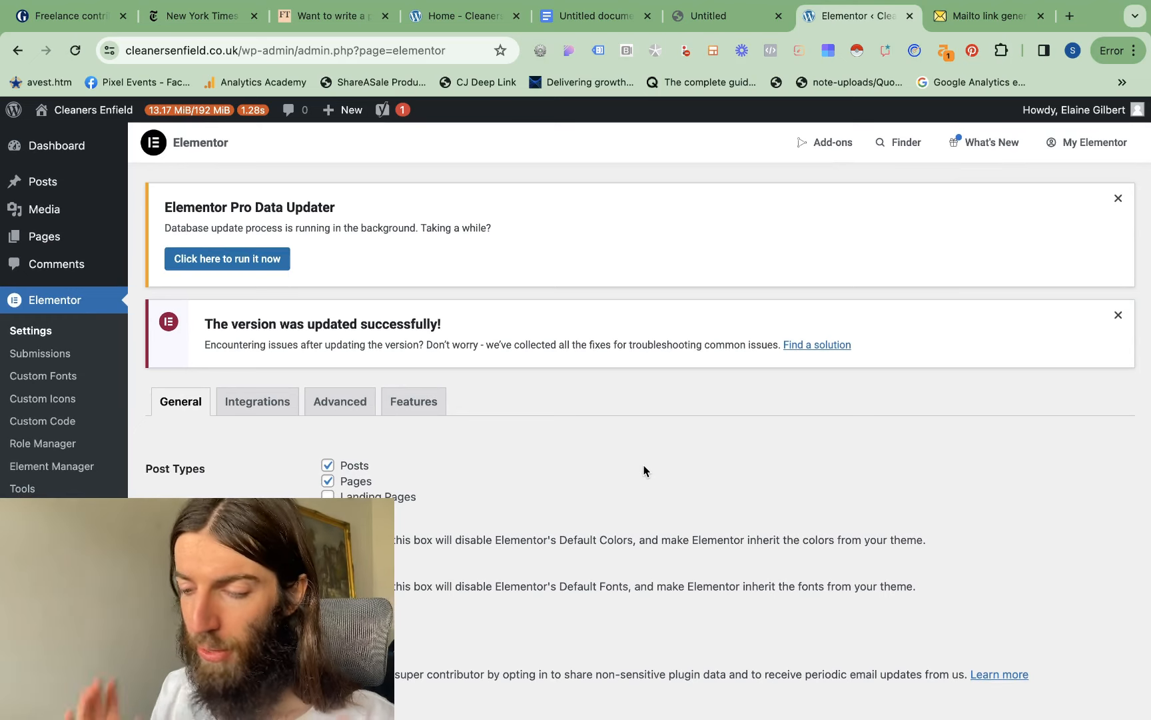
{"action": "scroll", "coordinate": [643, 470], "scroll_direction": "down", "scroll_amount": 3}
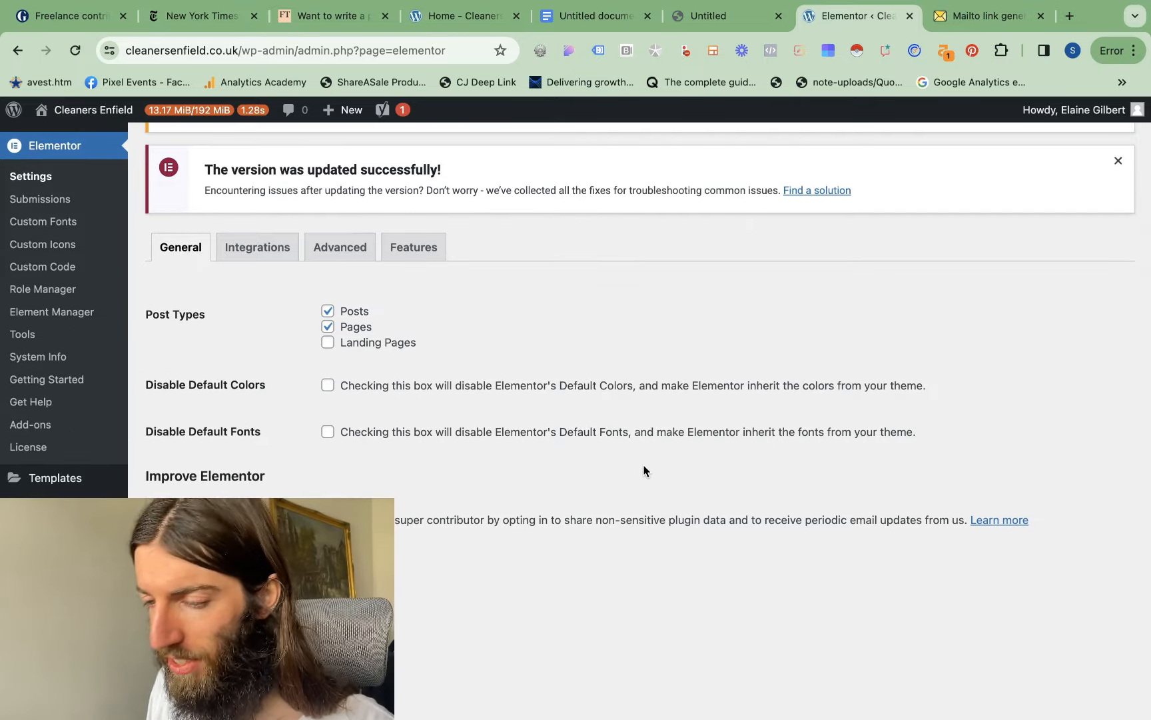
{"action": "scroll", "coordinate": [245, 346], "scroll_direction": "up", "scroll_amount": 1}
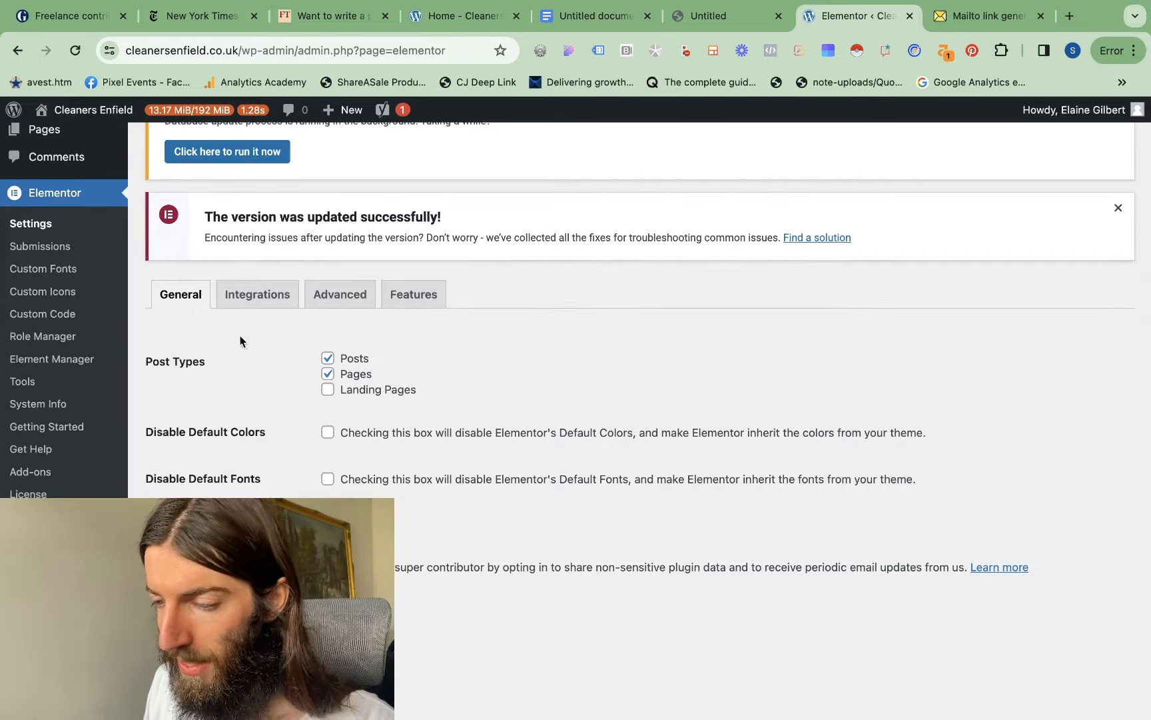
Examine Elementor's integration settings for reCAPTCHA, Facebook SDK and e-mail marketing services such as MailChimp, ActiveCampaign, GetResponse and MailerLite
{"action": "left_click", "coordinate": [249, 300]}
{"action": "scroll", "coordinate": [248, 300], "scroll_direction": "down", "scroll_amount": 10}
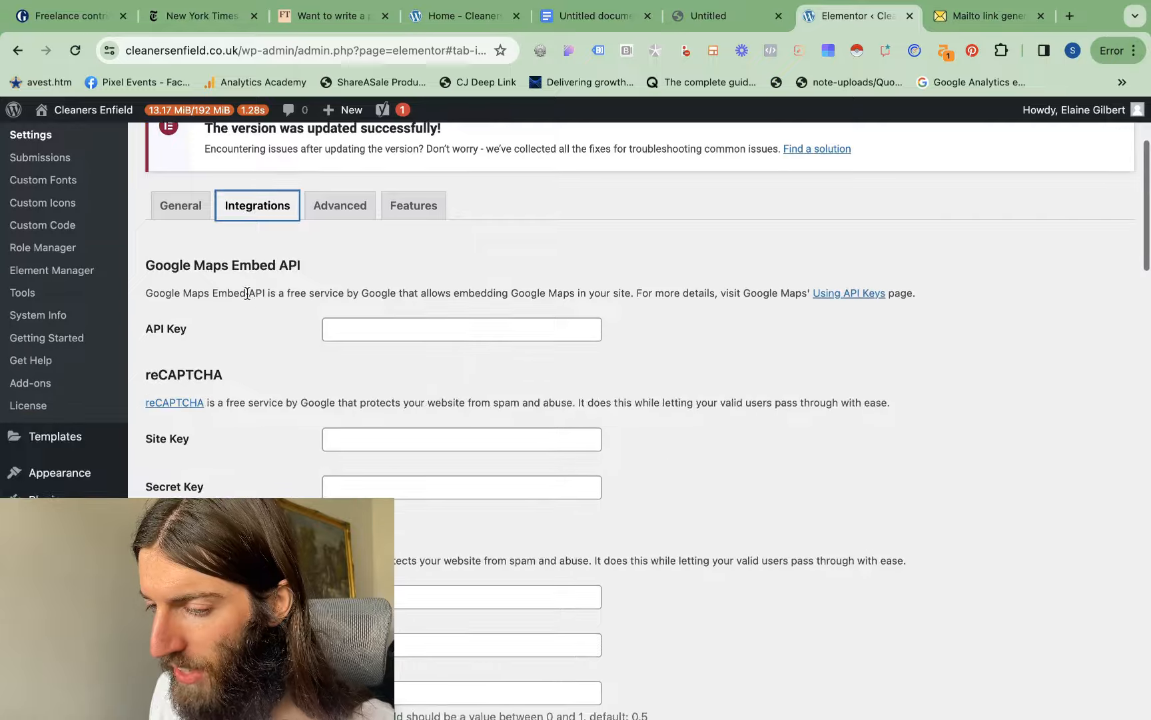
{"action": "scroll", "coordinate": [247, 297], "scroll_direction": "down", "scroll_amount": 2}
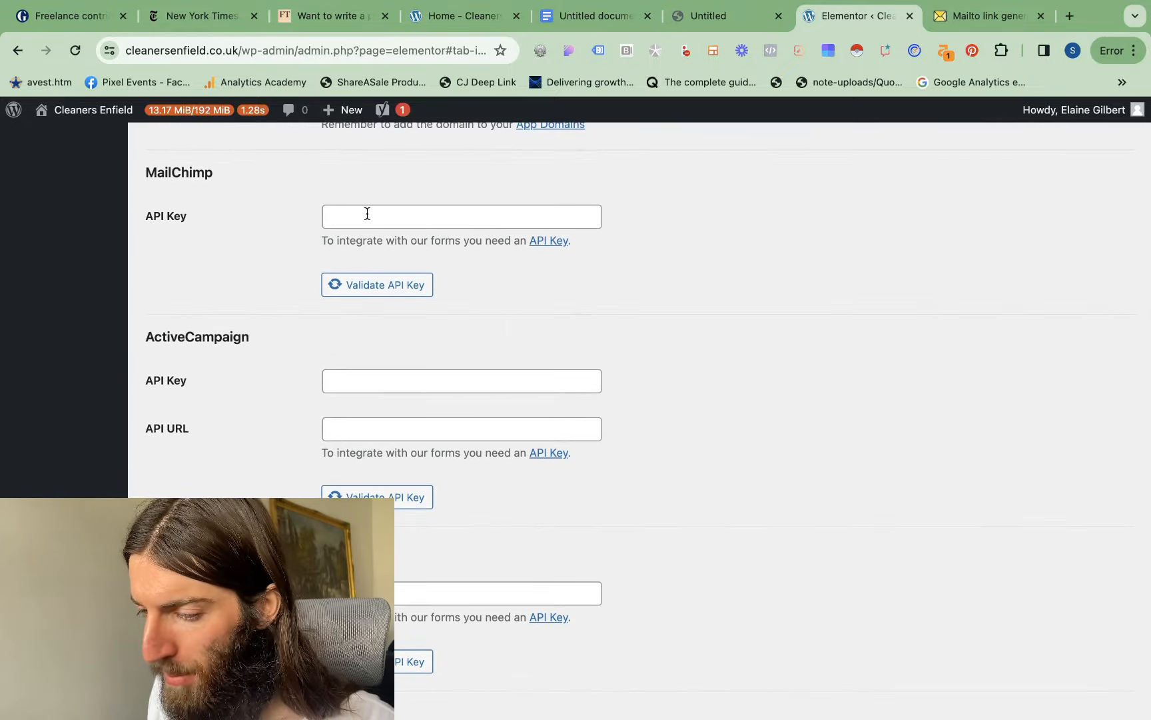
{"action": "scroll", "coordinate": [229, 351], "scroll_direction": "down", "scroll_amount": 5}
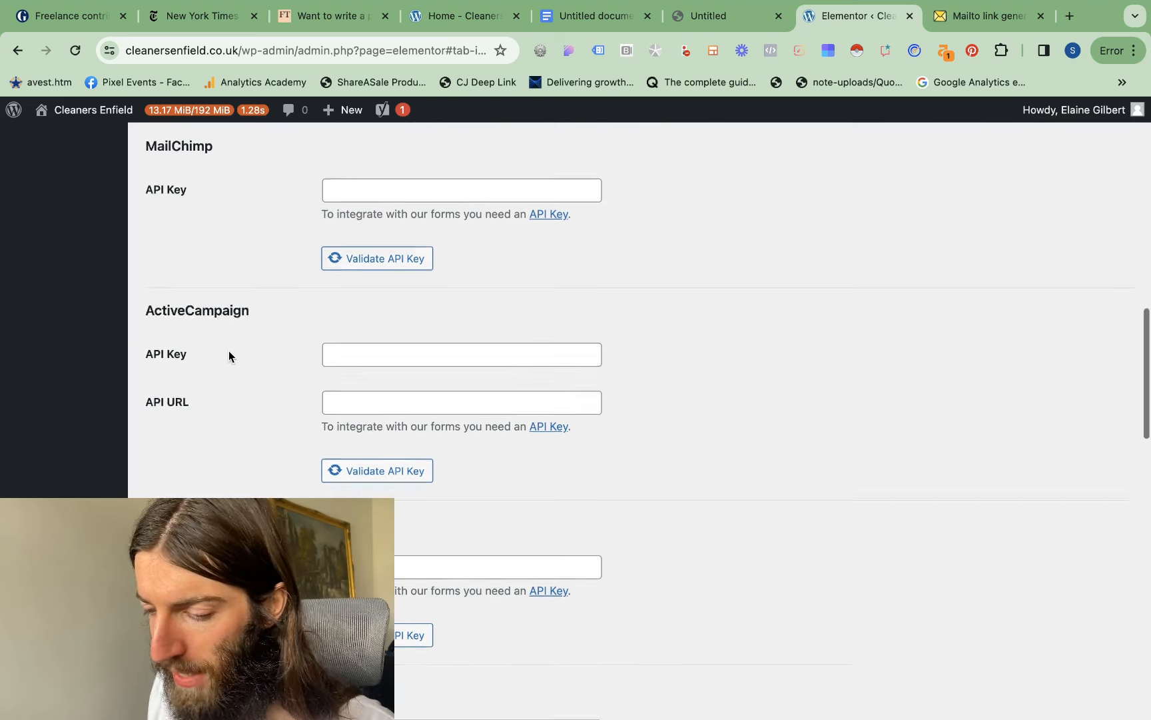
{"action": "scroll", "coordinate": [229, 351], "scroll_direction": "down", "scroll_amount": 14}
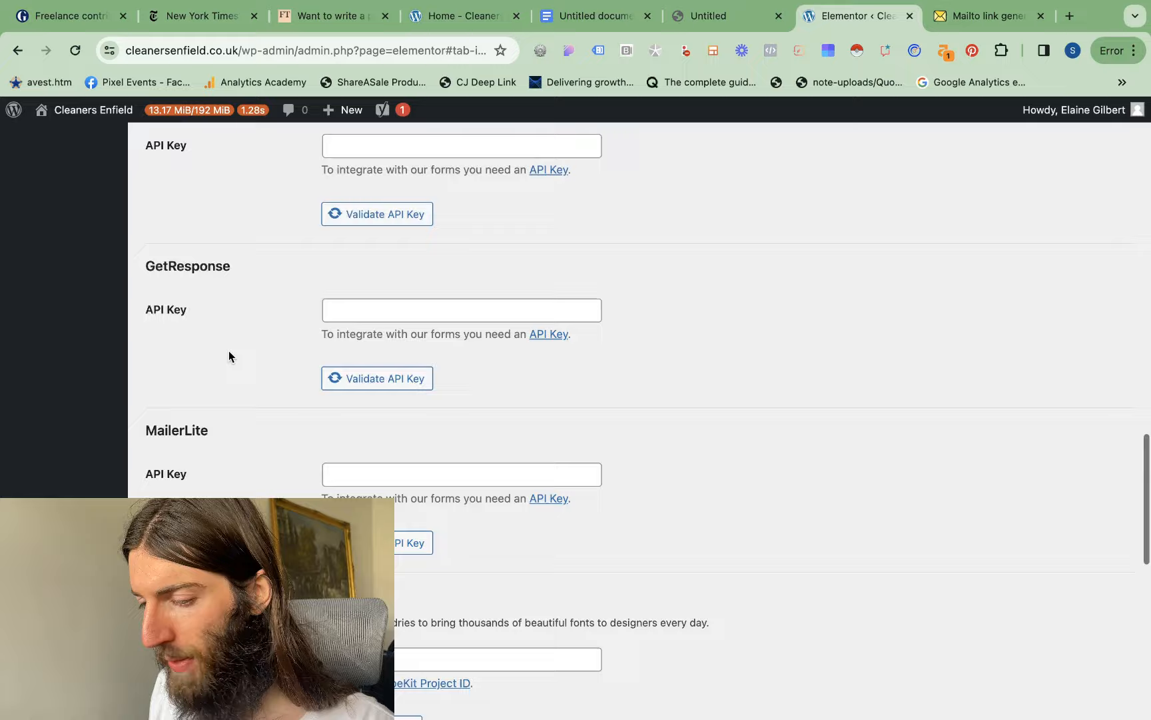
{"action": "scroll", "coordinate": [228, 351], "scroll_direction": "up", "scroll_amount": 12}
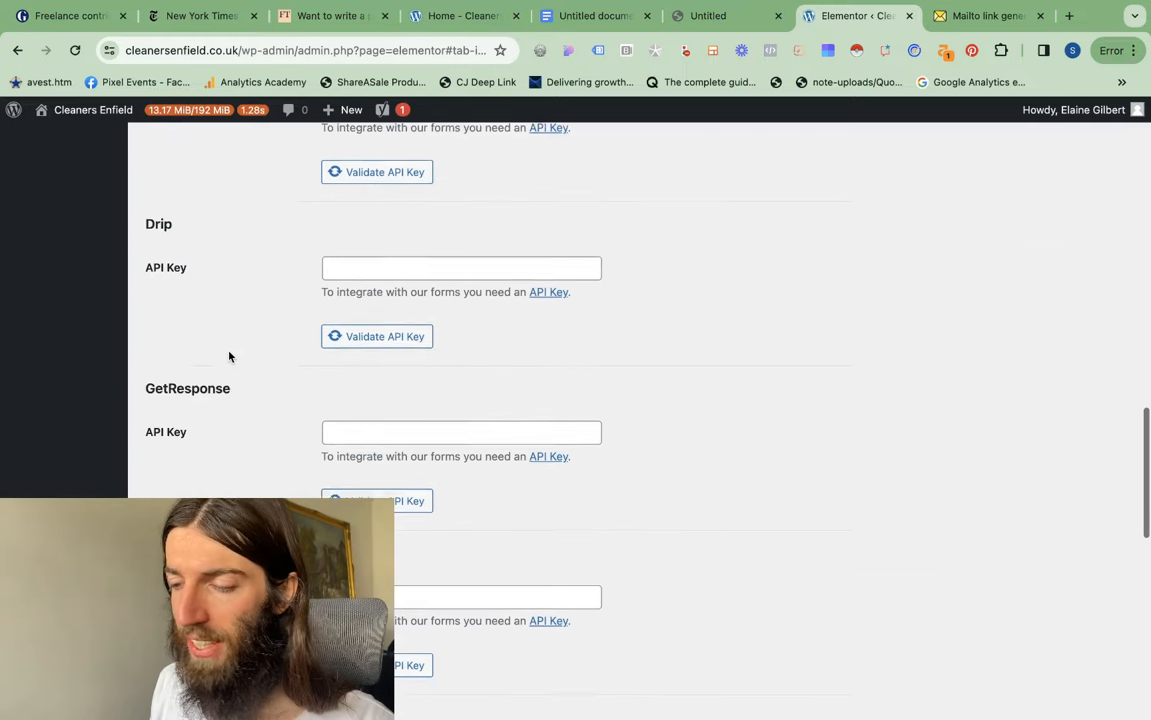
{"action": "scroll", "coordinate": [228, 351], "scroll_direction": "up", "scroll_amount": 18}
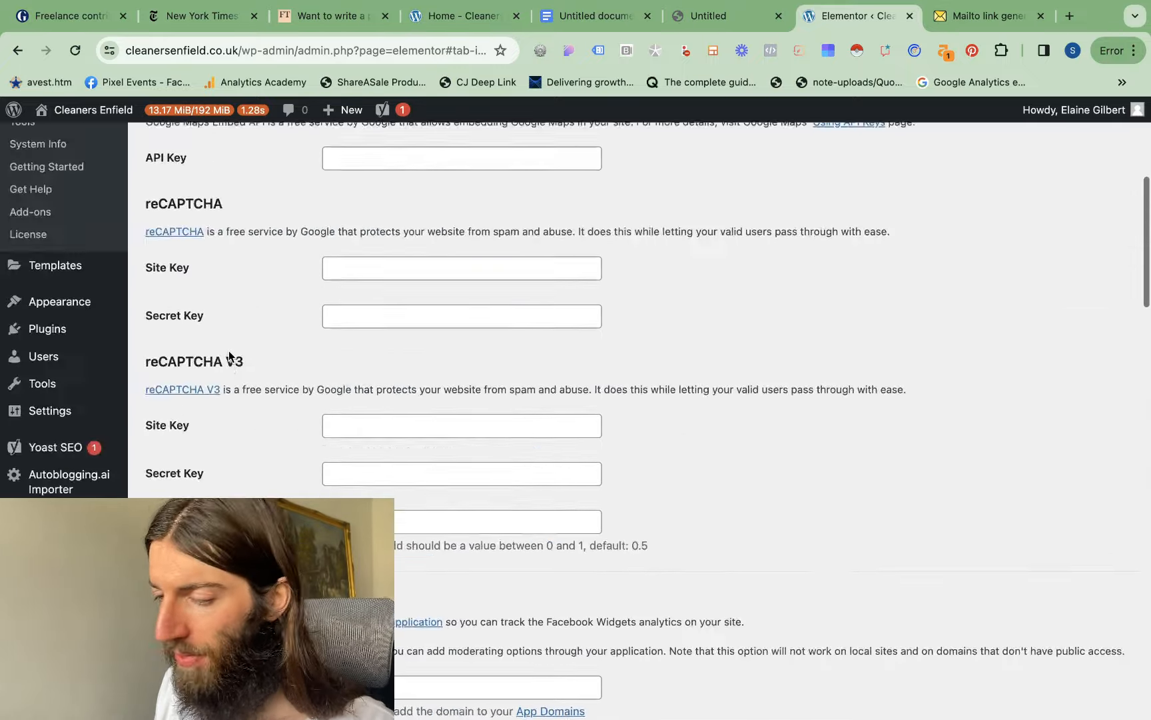
{"action": "scroll", "coordinate": [228, 350], "scroll_direction": "down", "scroll_amount": 6}
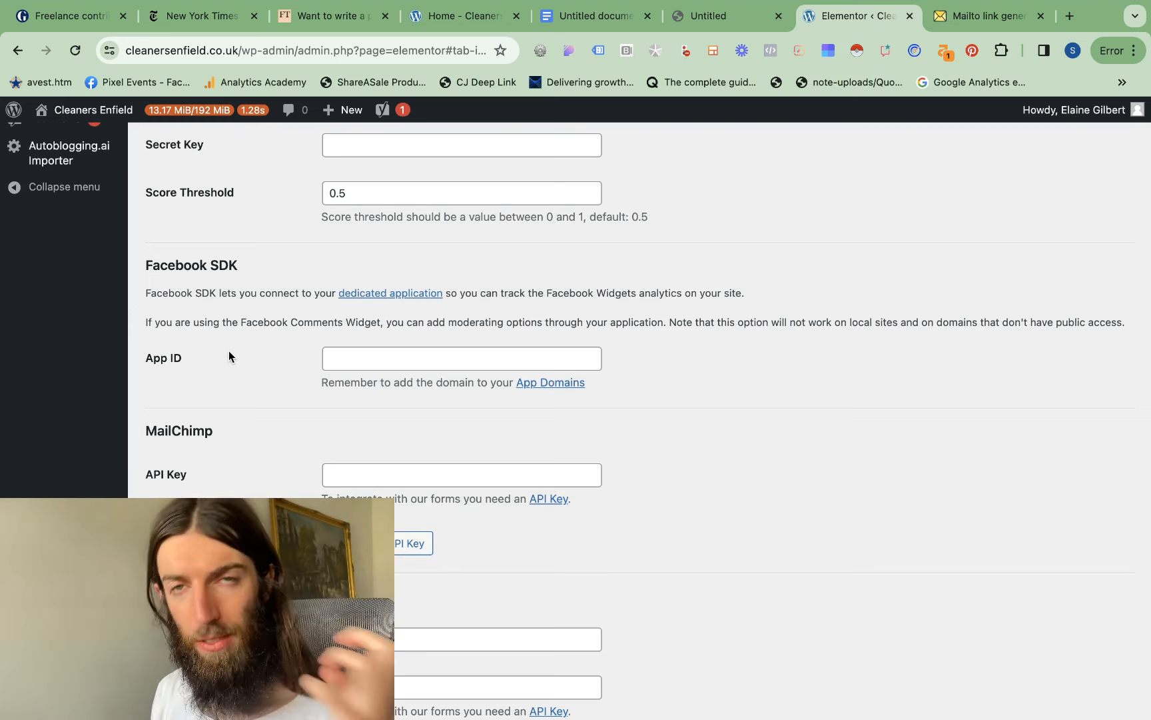
{"action": "scroll", "coordinate": [229, 350], "scroll_direction": "up", "scroll_amount": 12}
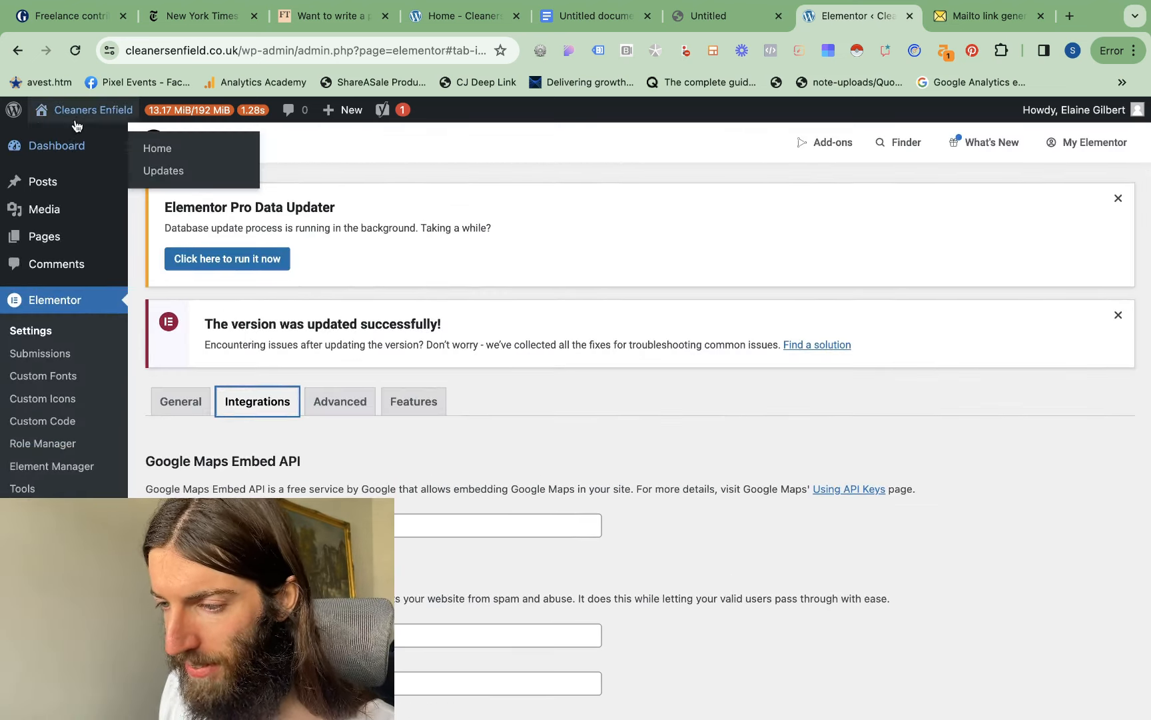
Visit the Cleaners Enfield home page from the WordPress admin and open it for editing with Elementor
{"action": "left_click", "coordinate": [64, 140]}
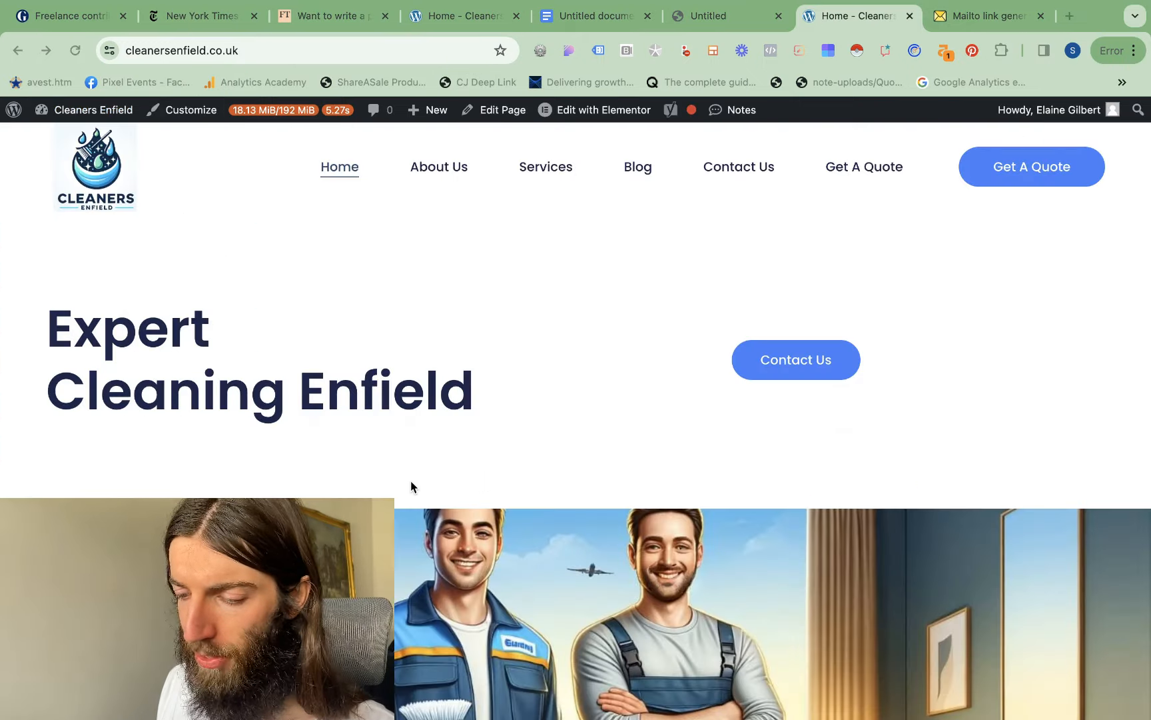
{"action": "scroll", "coordinate": [410, 480], "scroll_direction": "down", "scroll_amount": 15}
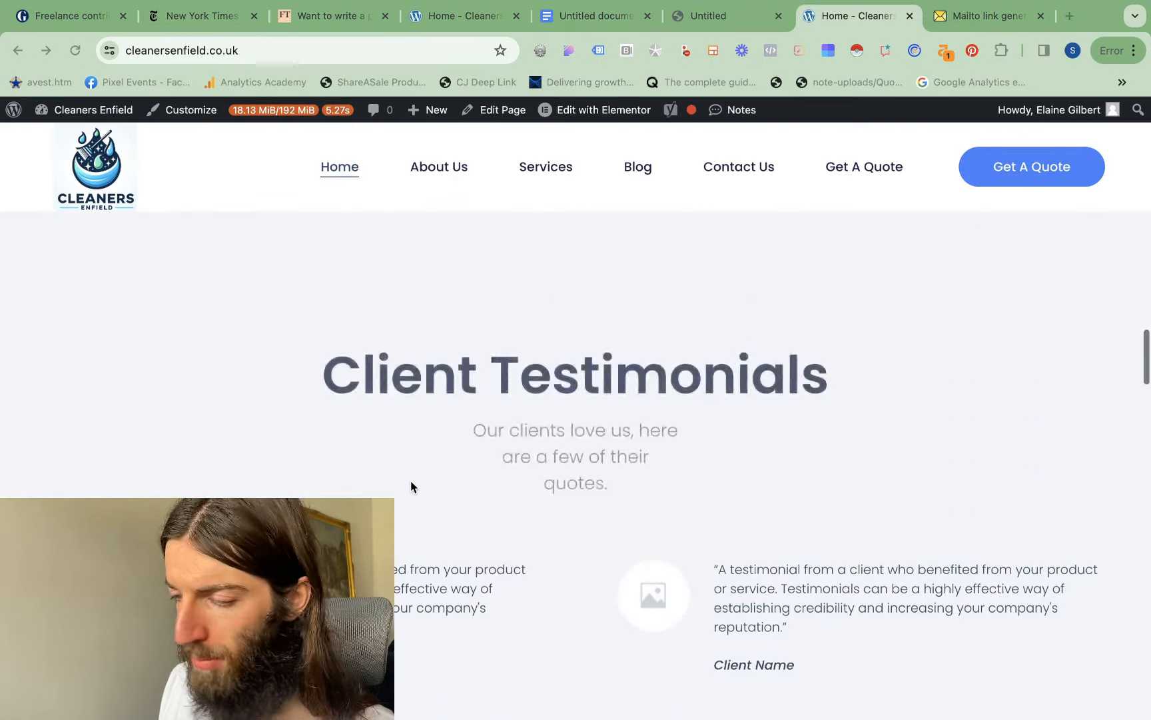
{"action": "scroll", "coordinate": [411, 480], "scroll_direction": "up", "scroll_amount": 15}
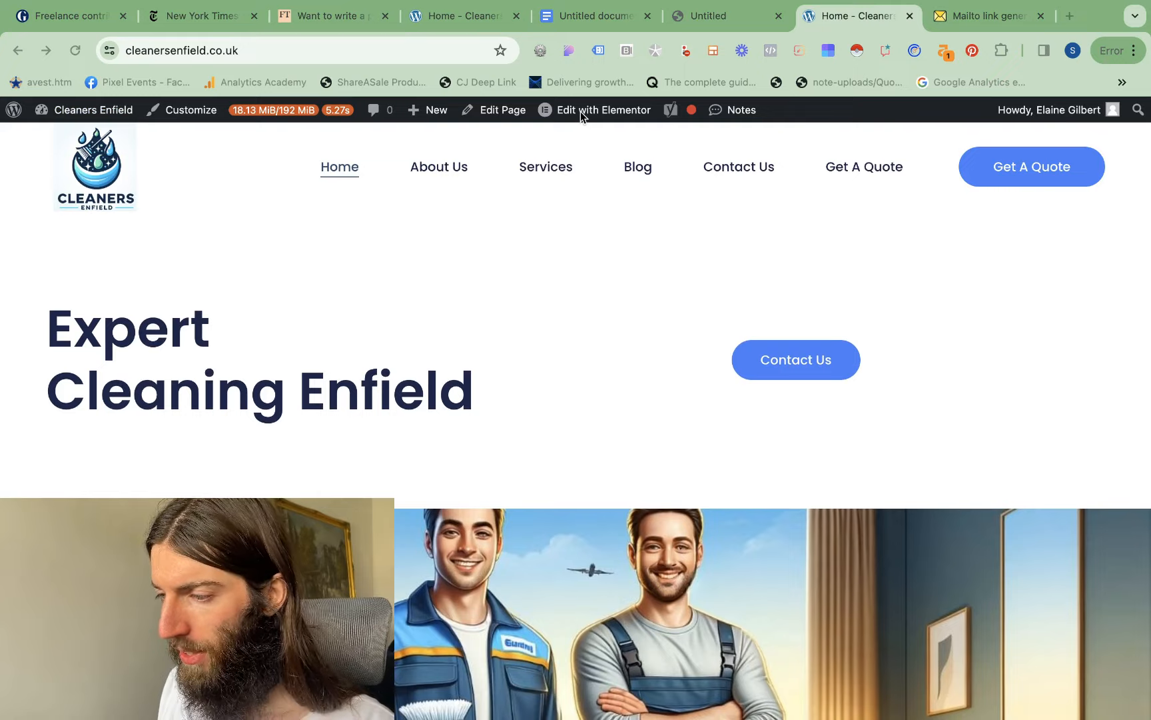
{"action": "left_click", "coordinate": [561, 111]}
Search the widgets for "form" and place a Form widget in the empty area at the end of the page content
{"action": "scroll", "coordinate": [600, 459], "scroll_direction": "down", "scroll_amount": 15}
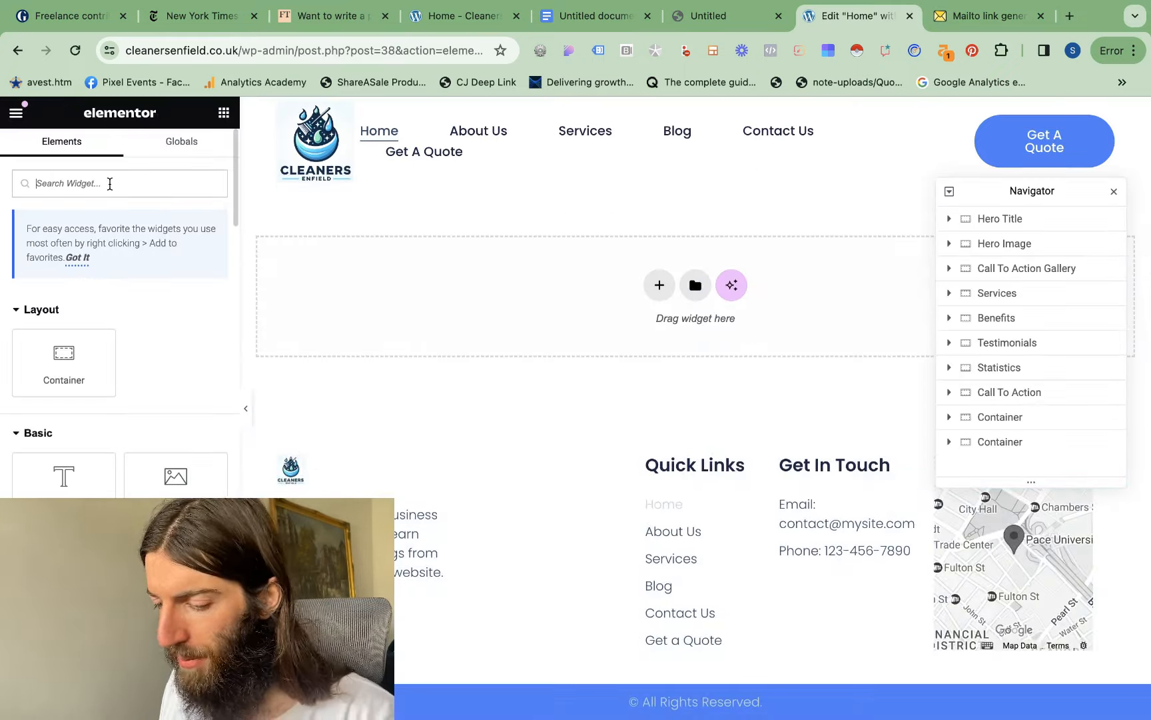
{"action": "type", "text": "form"}
{"action": "left_click_drag", "start_coordinate": [63, 324], "coordinate": [693, 309]}
{"action": "scroll", "coordinate": [386, 316], "scroll_direction": "up", "scroll_amount": 2}
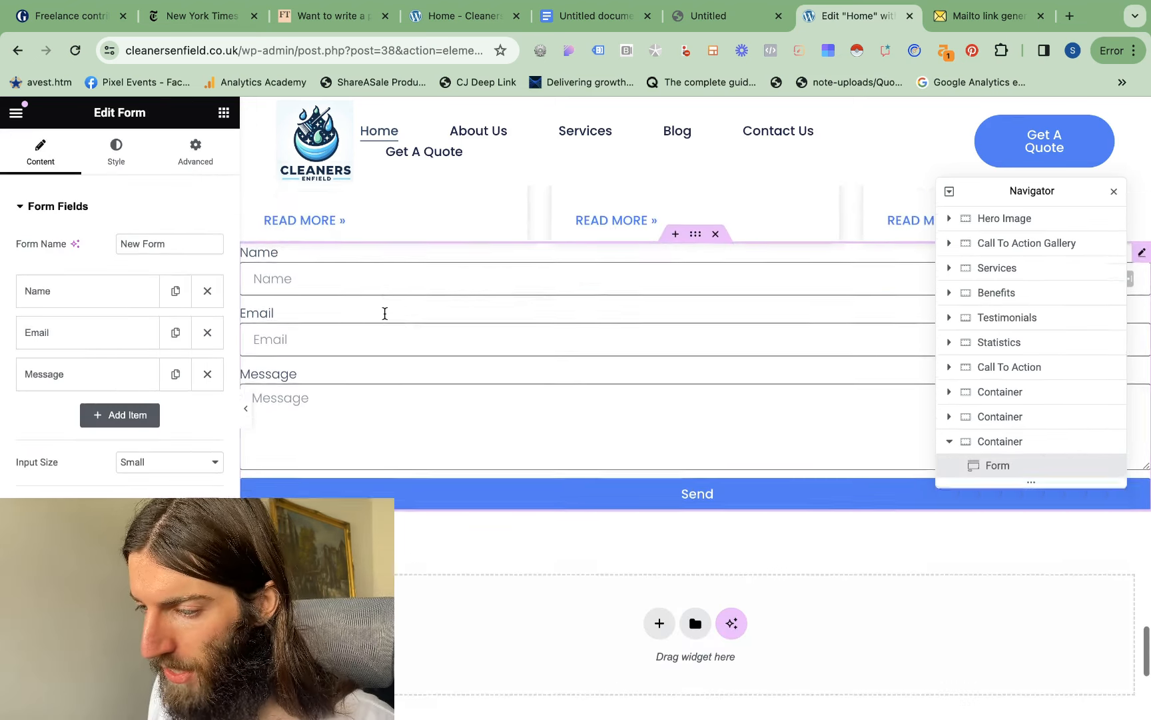
Add a Tel field labelled "phone number" to the form
{"action": "left_click", "coordinate": [93, 417]}
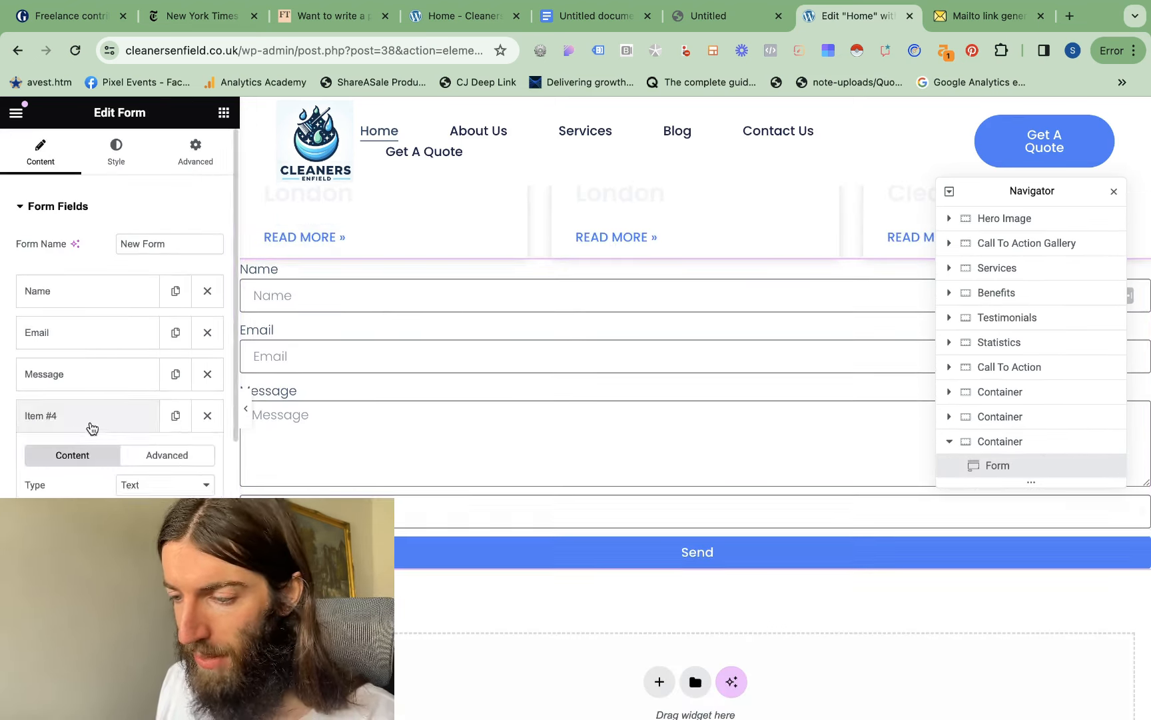
{"action": "left_click", "coordinate": [175, 355]}
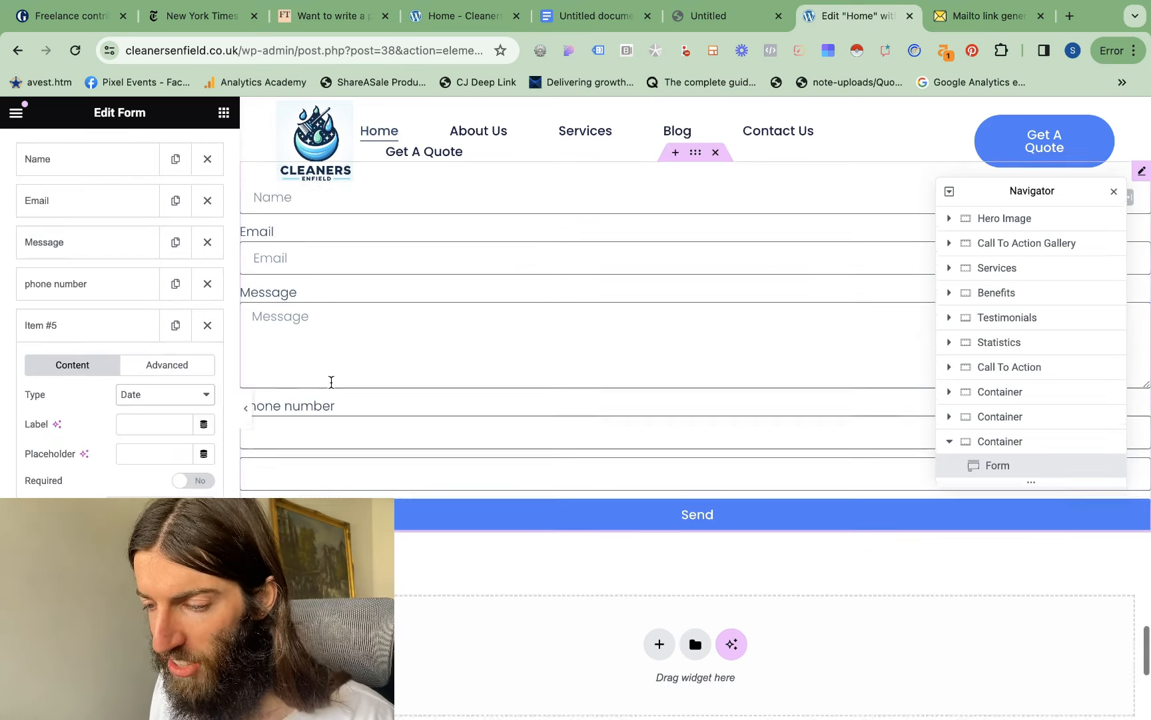
{"action": "scroll", "coordinate": [329, 380], "scroll_direction": "down", "scroll_amount": 3}
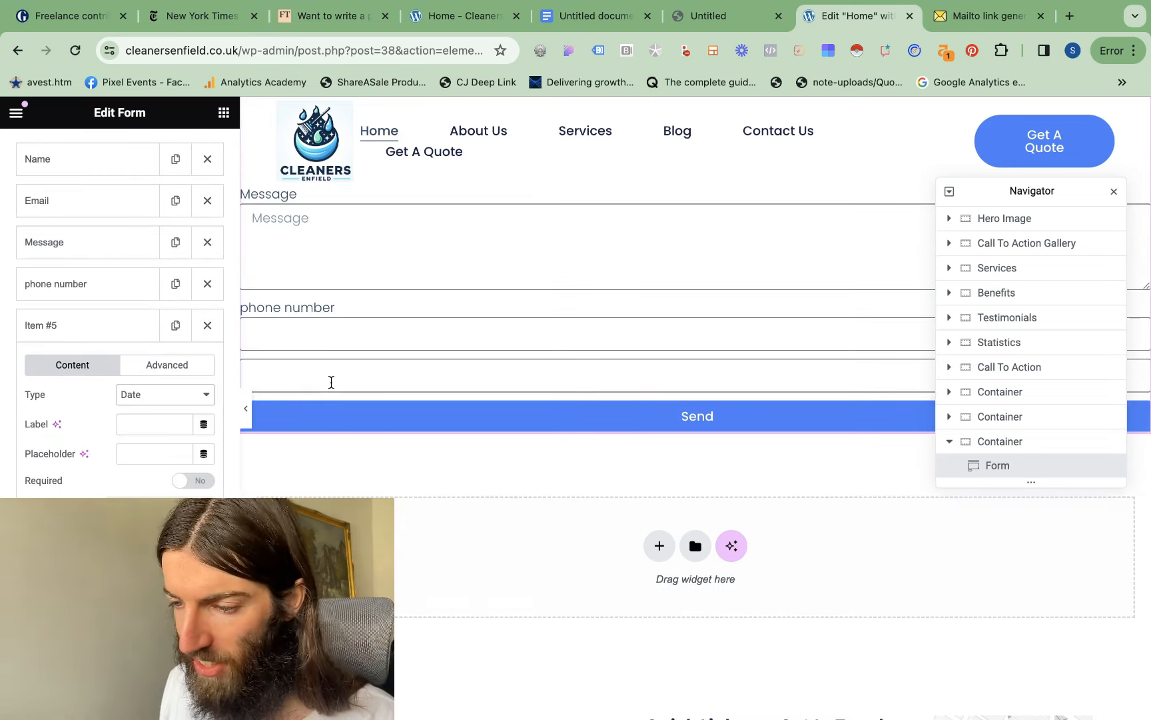
Add a Date field labelled "Prefered Day" to the form
{"action": "scroll", "coordinate": [331, 380], "scroll_direction": "down", "scroll_amount": 1}
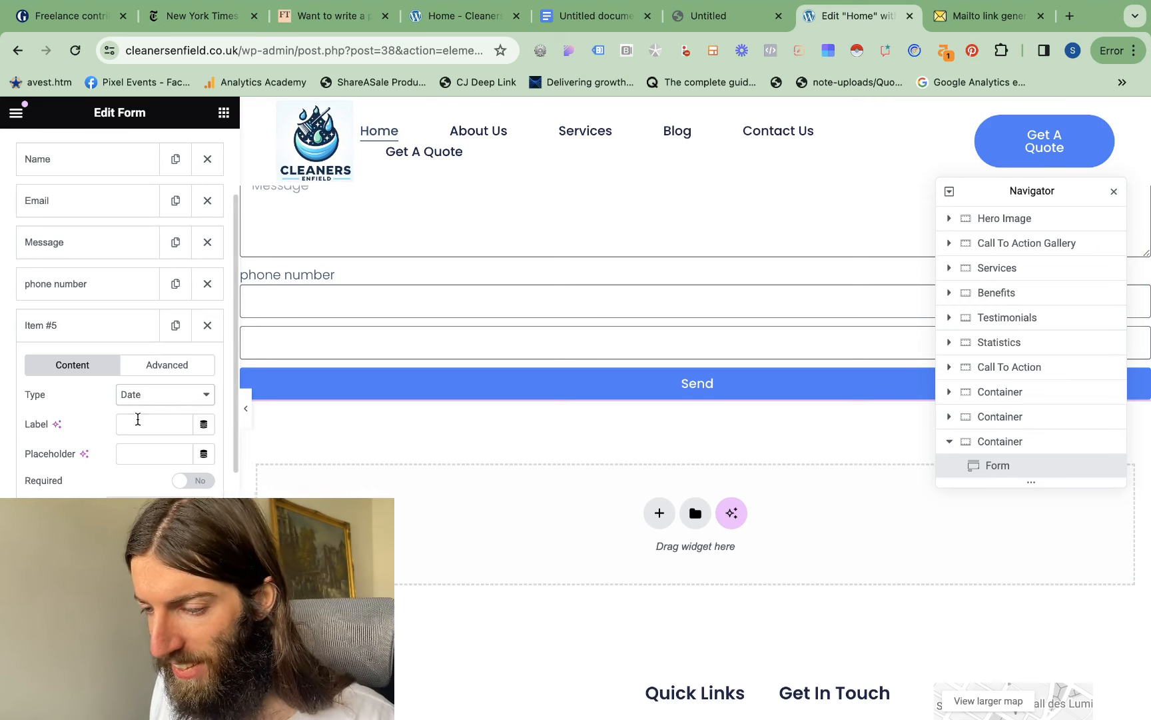
{"action": "type", "text": "Prefered Day"}
{"action": "left_click", "coordinate": [132, 317]}
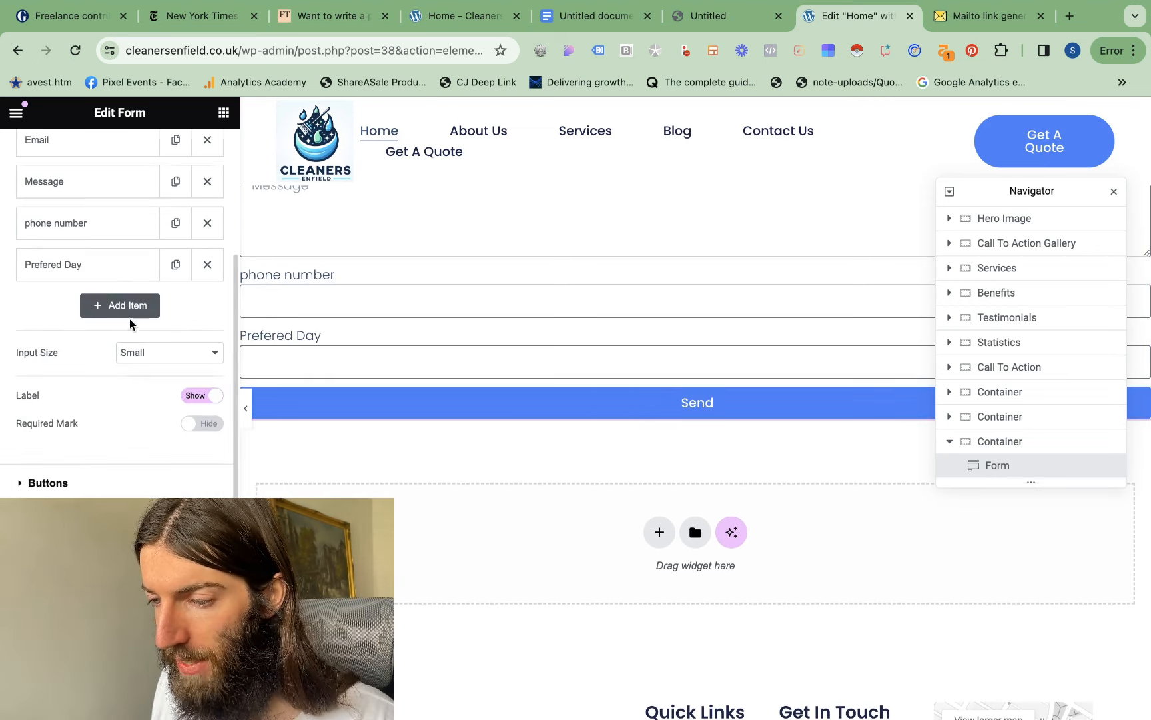
Add a Time field labelled "Prefered Time" to the form
{"action": "left_click", "coordinate": [134, 315]}
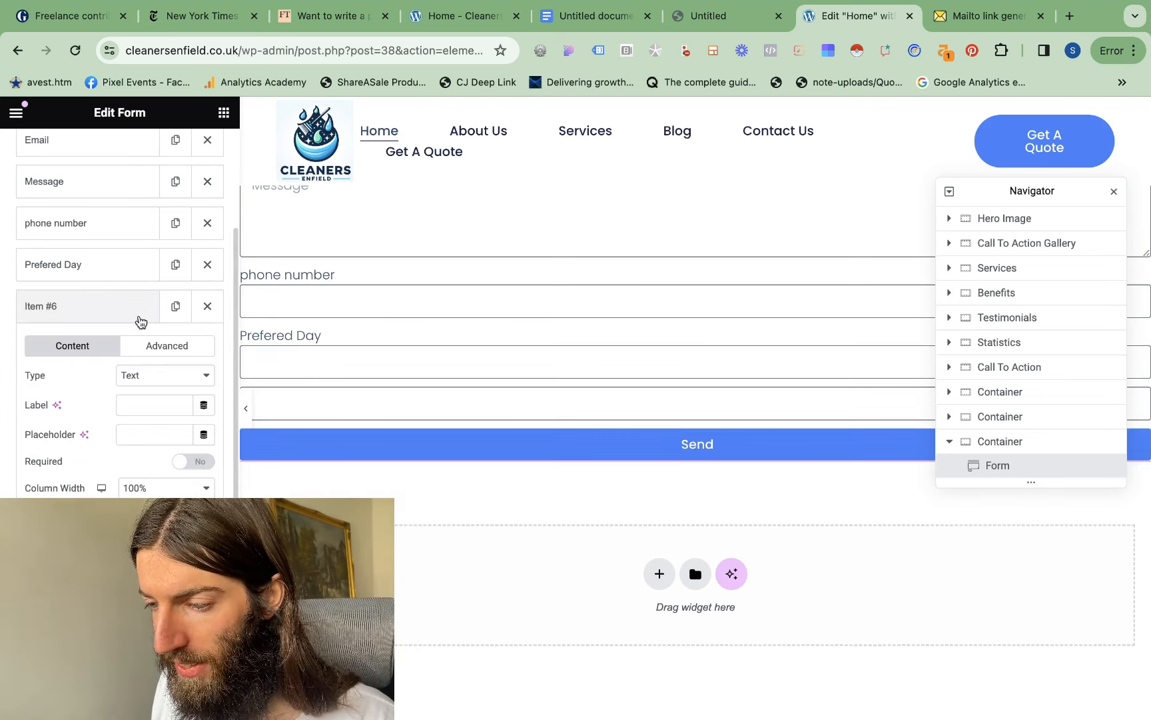
{"action": "left_click", "coordinate": [155, 378]}
{"action": "left_click", "coordinate": [150, 569]}
{"action": "left_click", "coordinate": [143, 404]}
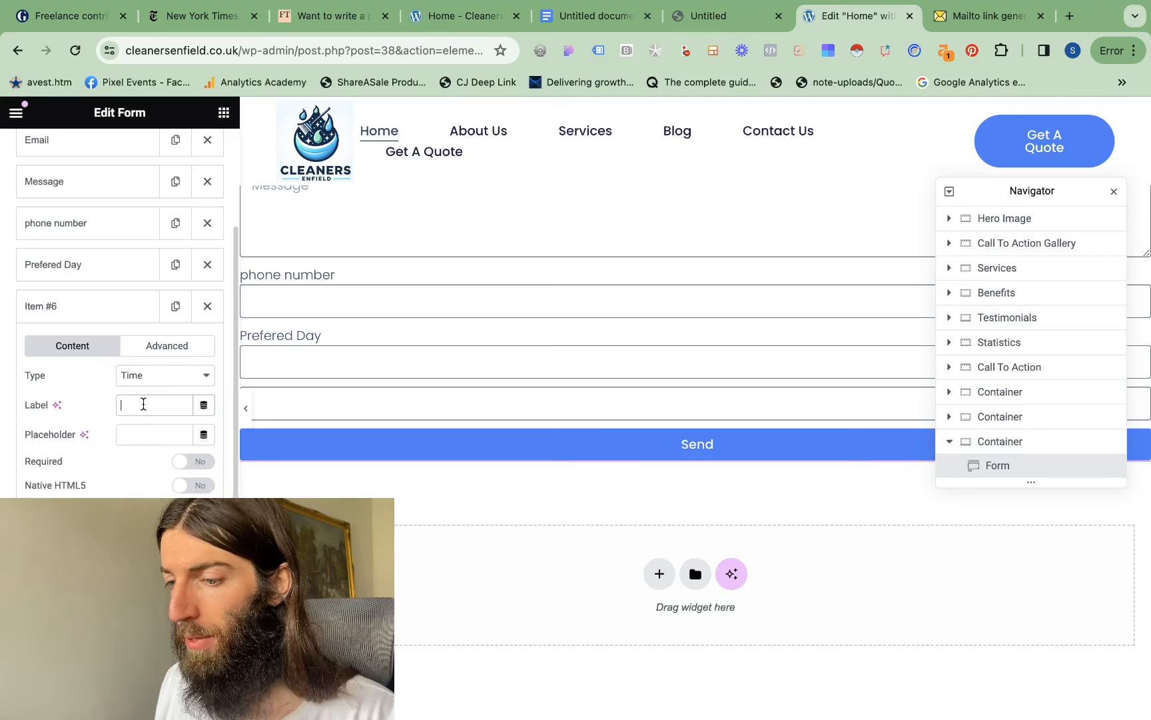
{"action": "type", "text": "Prefered Time"}
{"action": "left_click", "coordinate": [137, 315]}
{"action": "scroll", "coordinate": [133, 313], "scroll_direction": "up", "scroll_amount": 3}
{"action": "scroll", "coordinate": [133, 313], "scroll_direction": "down", "scroll_amount": 5}
Add a Textarea field labelled "Address", and reorder the fields so Address follows Email and Message follows phone number
{"action": "left_click", "coordinate": [120, 320]}
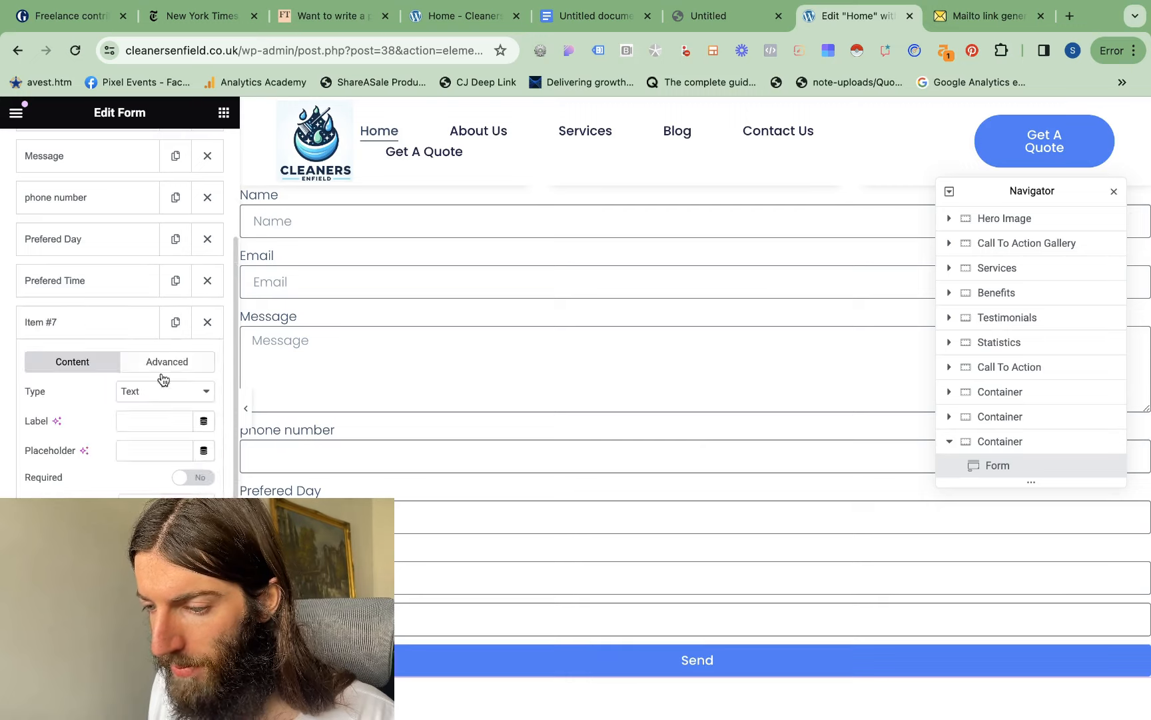
{"action": "left_click", "coordinate": [163, 391]}
{"action": "left_click", "coordinate": [168, 403]}
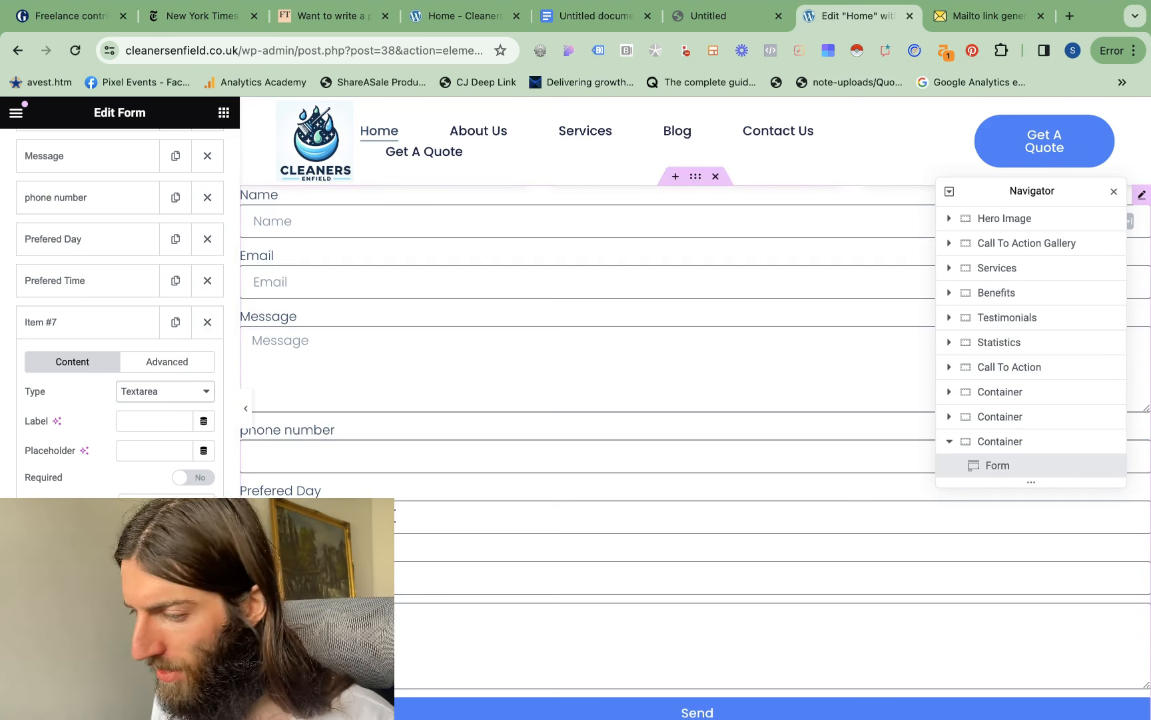
{"action": "scroll", "coordinate": [395, 516], "scroll_direction": "down", "scroll_amount": 1}
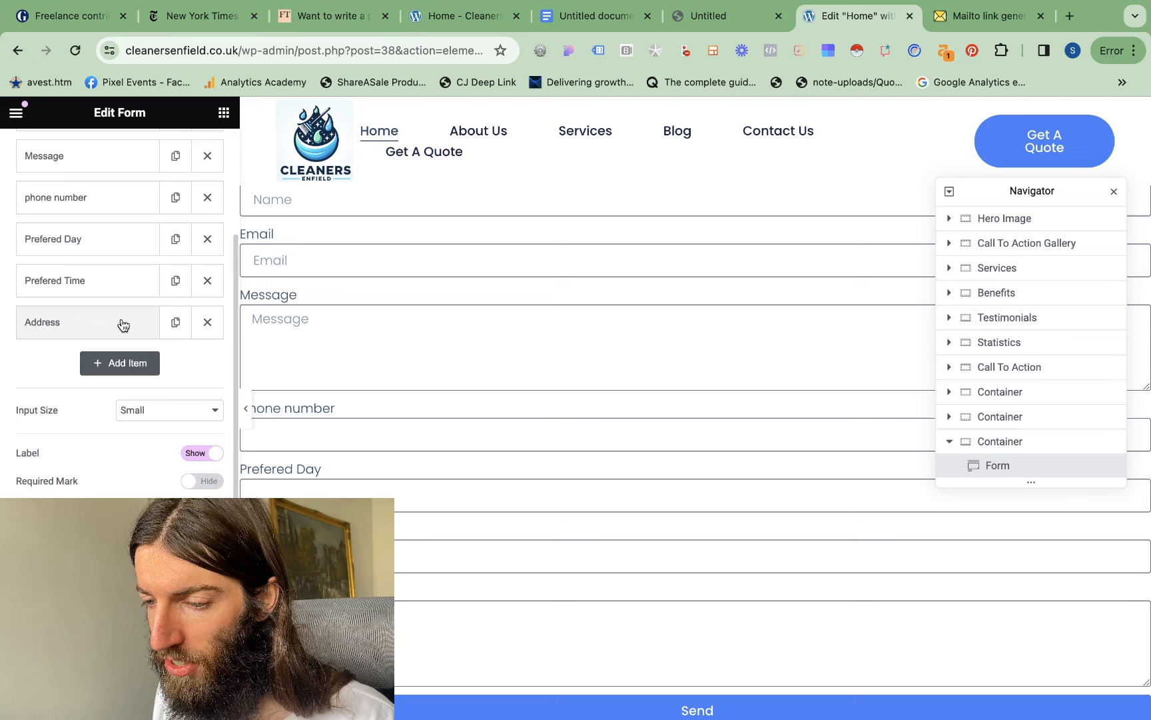
{"action": "scroll", "coordinate": [120, 333], "scroll_direction": "up", "scroll_amount": 2}
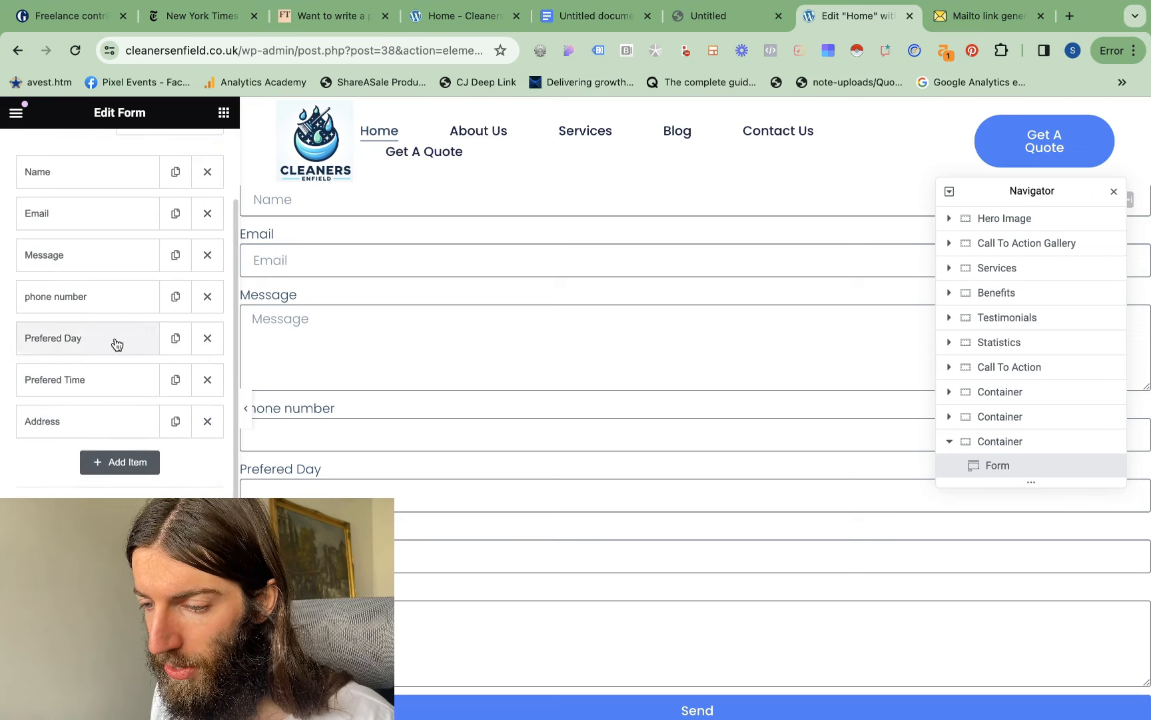
{"action": "scroll", "coordinate": [101, 338], "scroll_direction": "down", "scroll_amount": 1}
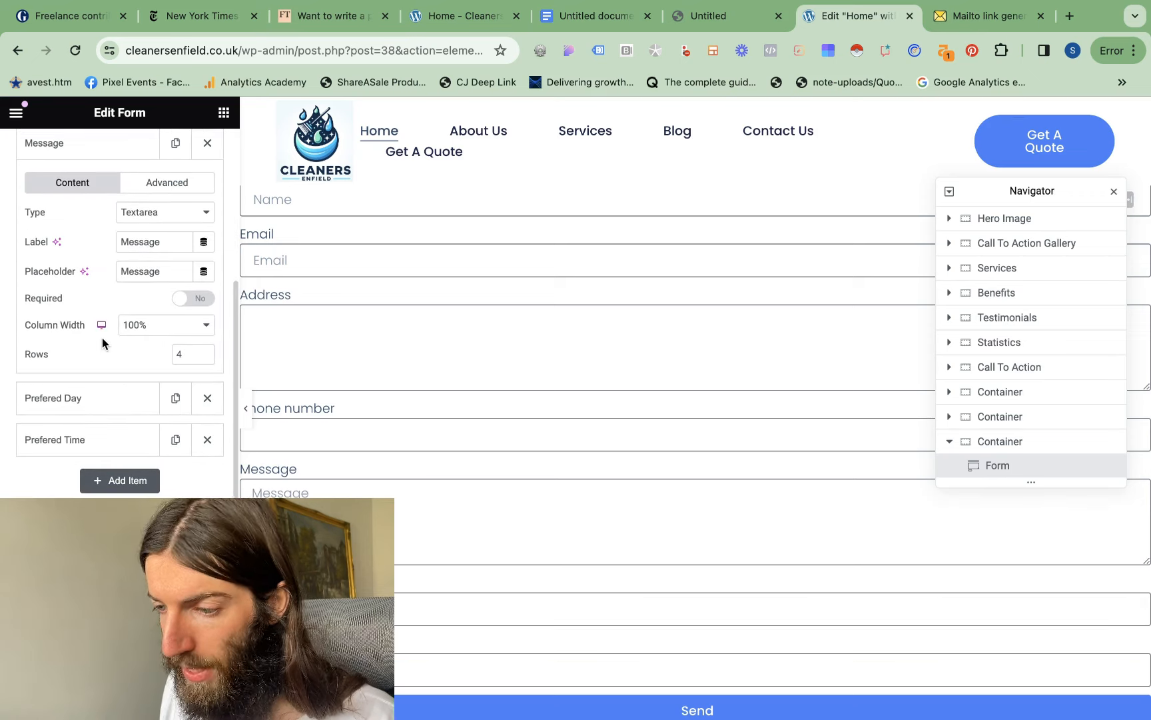
Change the Message field to a Select type with the options "end of tenancy" and "deep clean"
{"action": "left_click", "coordinate": [186, 213]}
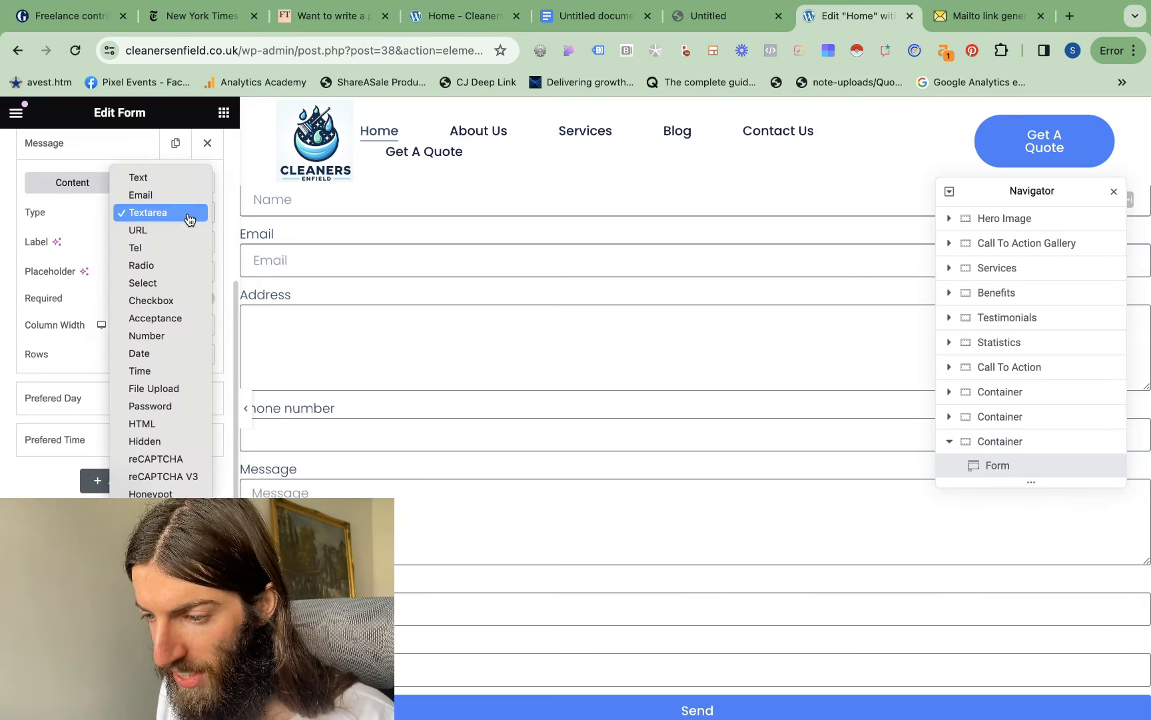
{"action": "left_click", "coordinate": [156, 284]}
{"action": "left_click", "coordinate": [67, 326]}
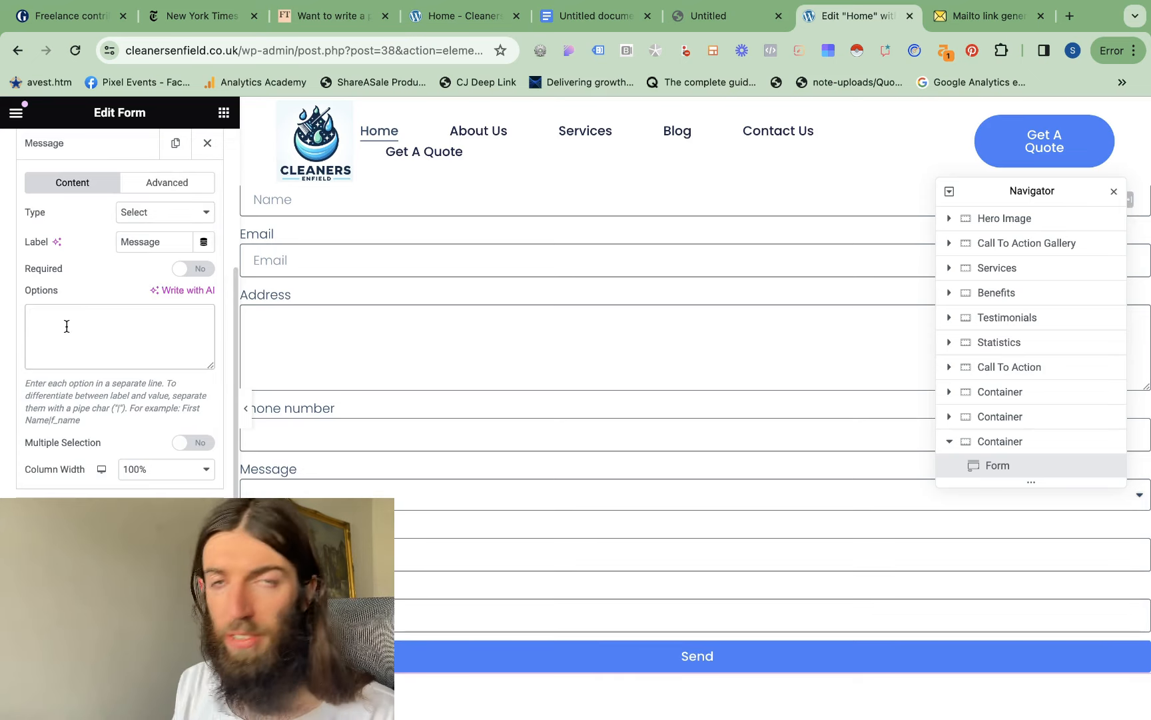
{"action": "type", "text": "end of ten"}
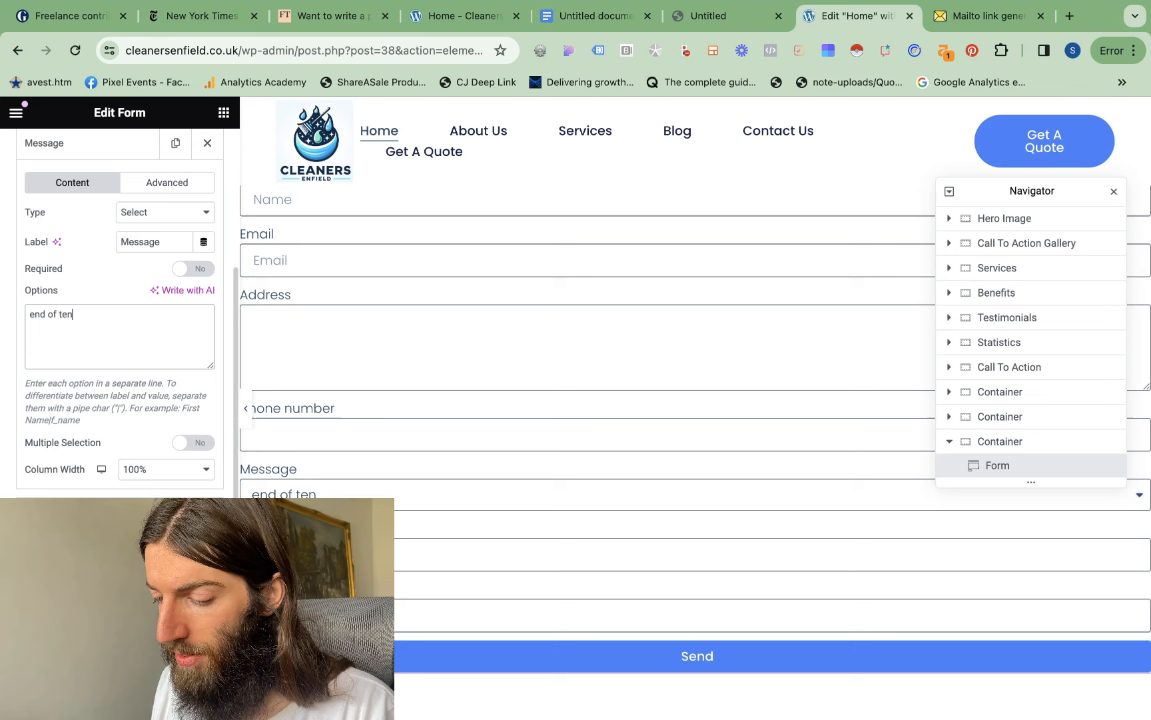
{"action": "type", "text": "ancy"}
{"action": "key", "text": "Return"}
{"action": "type", "text": "deep clean"}
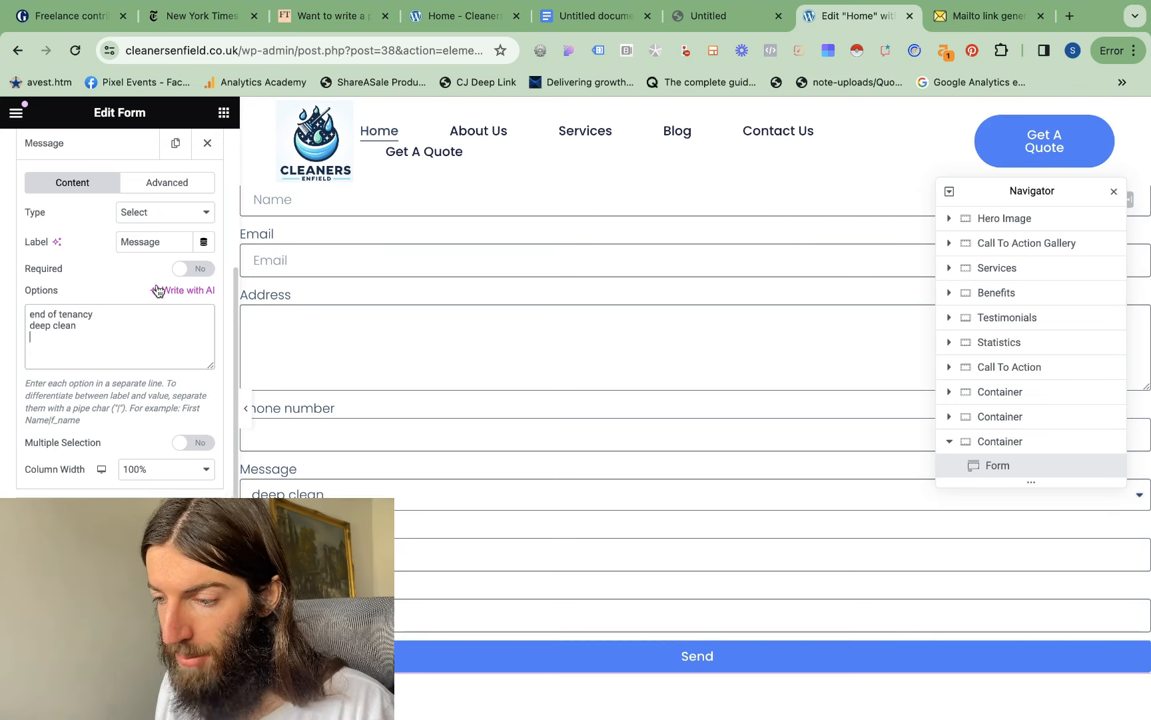
Allow multiple selection in the Message field and add the options "oven cleaning", "ironing" and "laundry"
{"action": "left_click", "coordinate": [197, 443]}
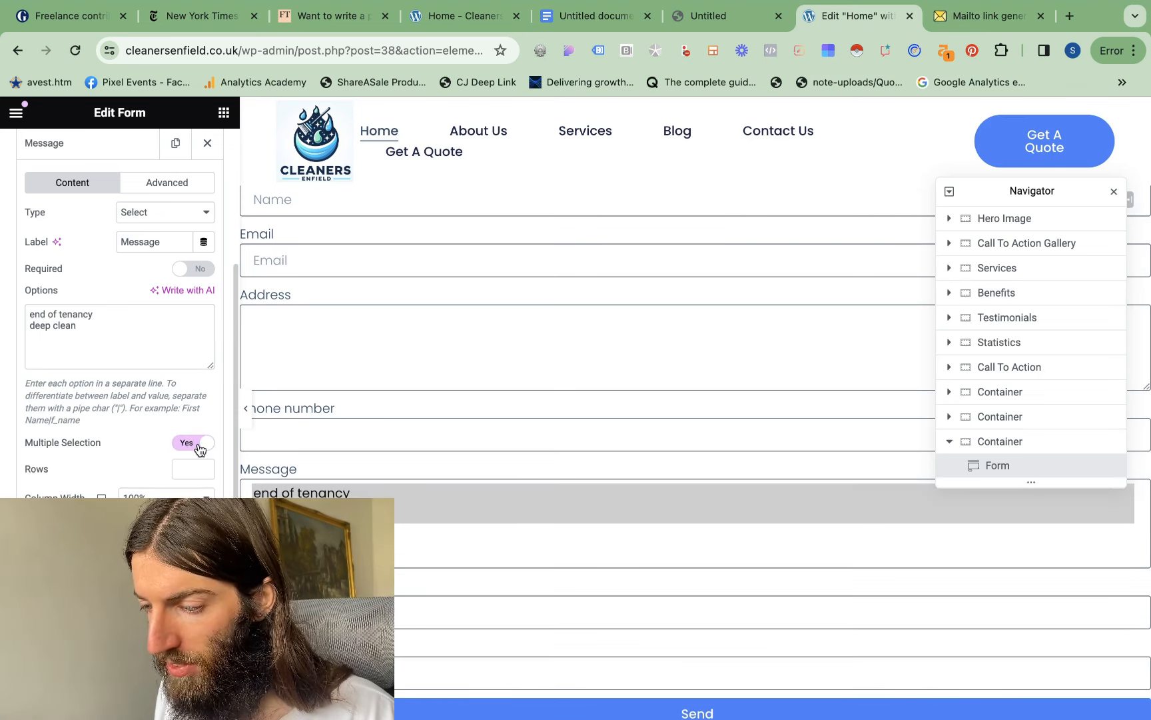
{"action": "scroll", "coordinate": [199, 451], "scroll_direction": "down", "scroll_amount": 2}
{"action": "type", "text": "oven cleaning"}
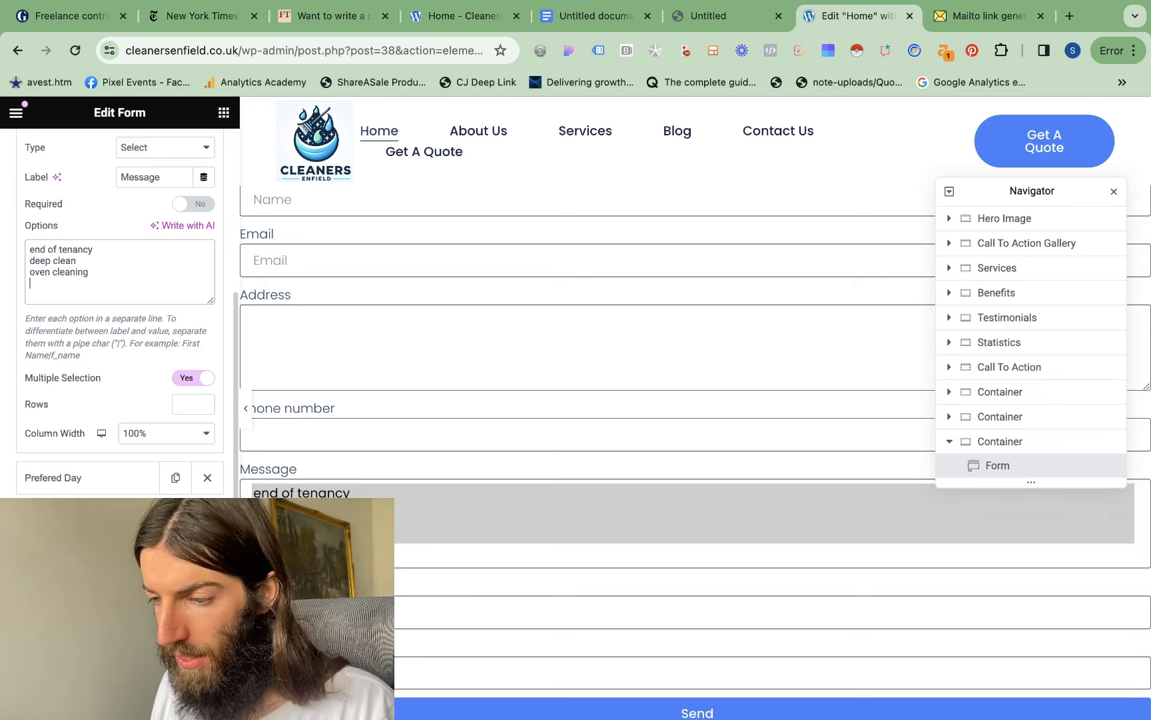
{"action": "key", "text": "Return"}
{"action": "type", "text": "ironing"}
{"action": "key", "text": "Return"}
{"action": "type", "text": "laundry"}
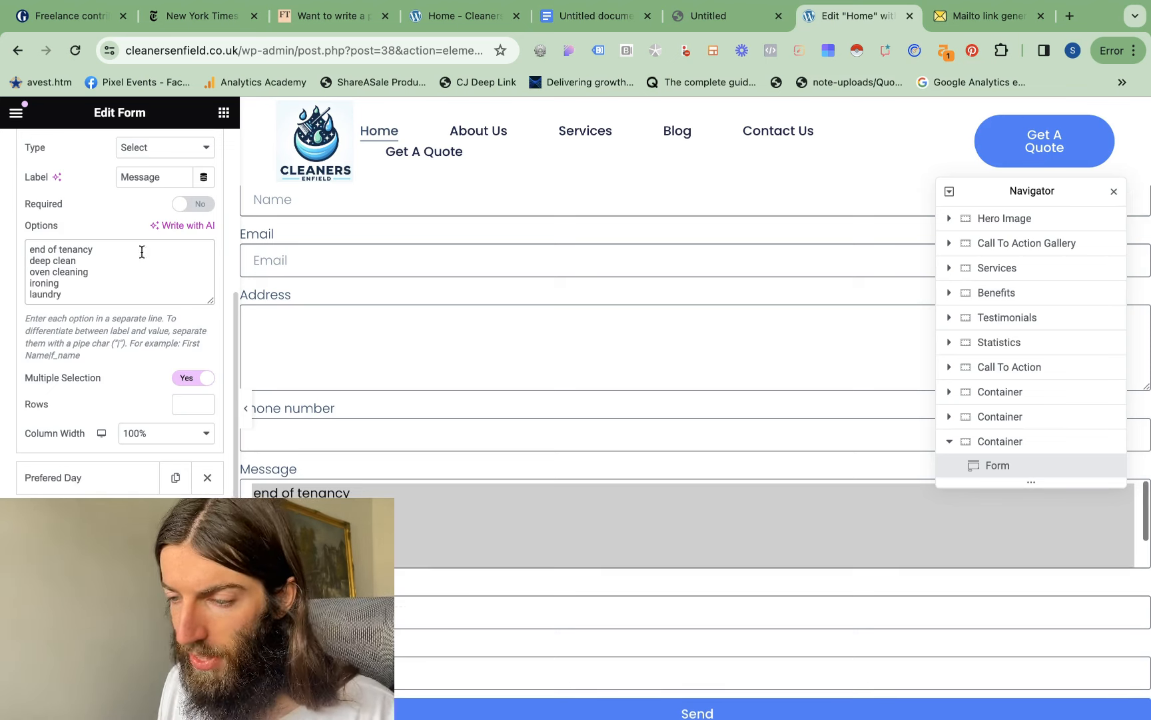
Try selecting options in the form's service list, and change that field's label to "Services required"
{"action": "scroll", "coordinate": [470, 306], "scroll_direction": "down", "scroll_amount": 3}
{"action": "left_click", "coordinate": [470, 306]}
{"action": "left_click", "coordinate": [256, 345]}
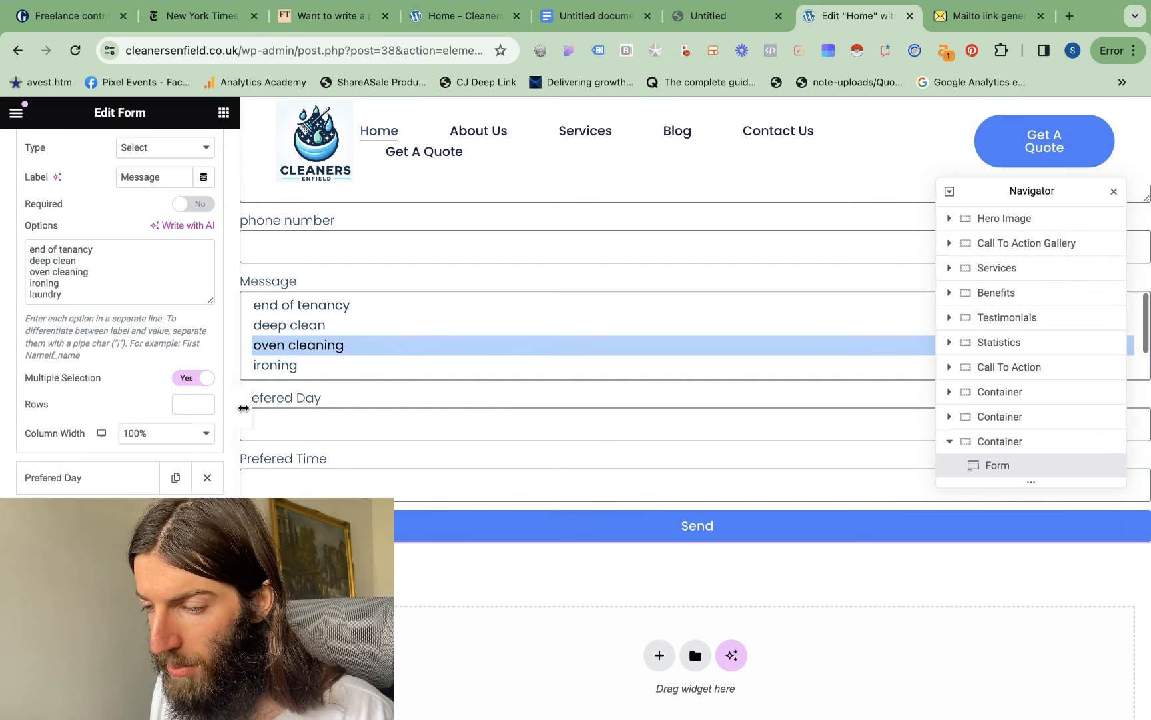
{"action": "scroll", "coordinate": [194, 333], "scroll_direction": "up", "scroll_amount": 3}
{"action": "left_click_drag", "start_coordinate": [164, 291], "coordinate": [135, 292]}
{"action": "type", "text": "Services required"}
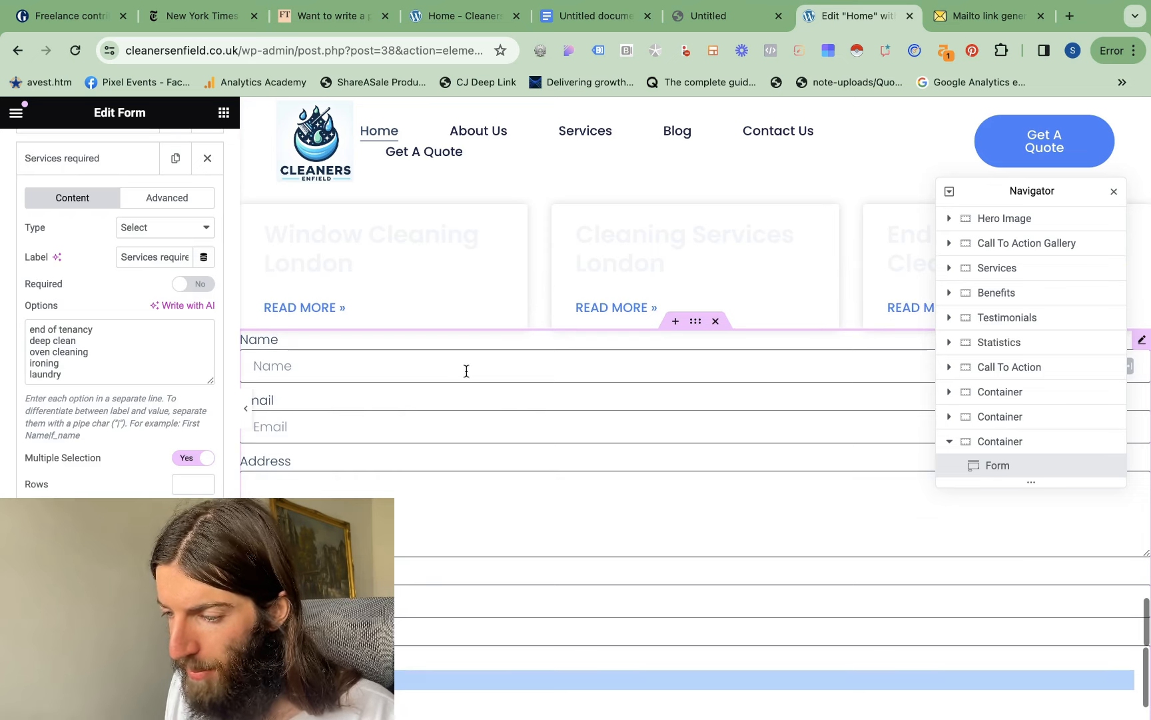
Make the Name and phone number fields required, checking the Email field's required setting as well
{"action": "left_click", "coordinate": [467, 371]}
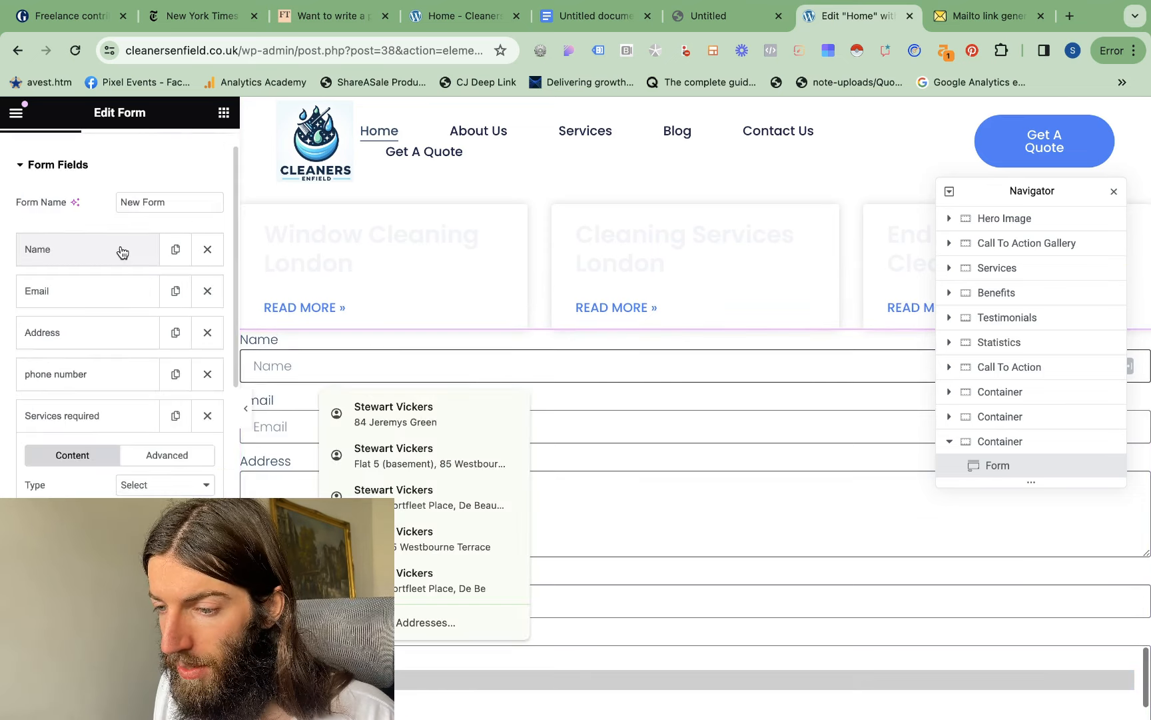
{"action": "left_click", "coordinate": [118, 252]}
{"action": "left_click", "coordinate": [192, 405]}
{"action": "left_click", "coordinate": [92, 254]}
{"action": "left_click", "coordinate": [97, 291]}
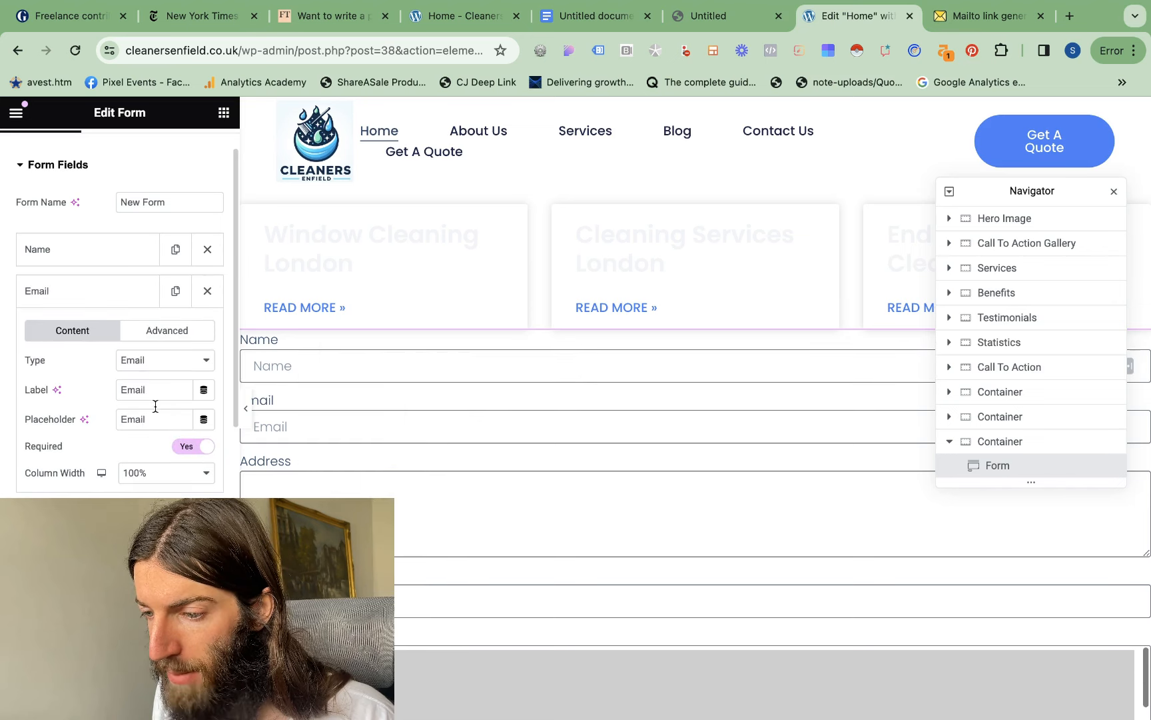
{"action": "left_click", "coordinate": [106, 293]}
{"action": "left_click", "coordinate": [108, 375]}
{"action": "scroll", "coordinate": [109, 374], "scroll_direction": "down", "scroll_amount": 3}
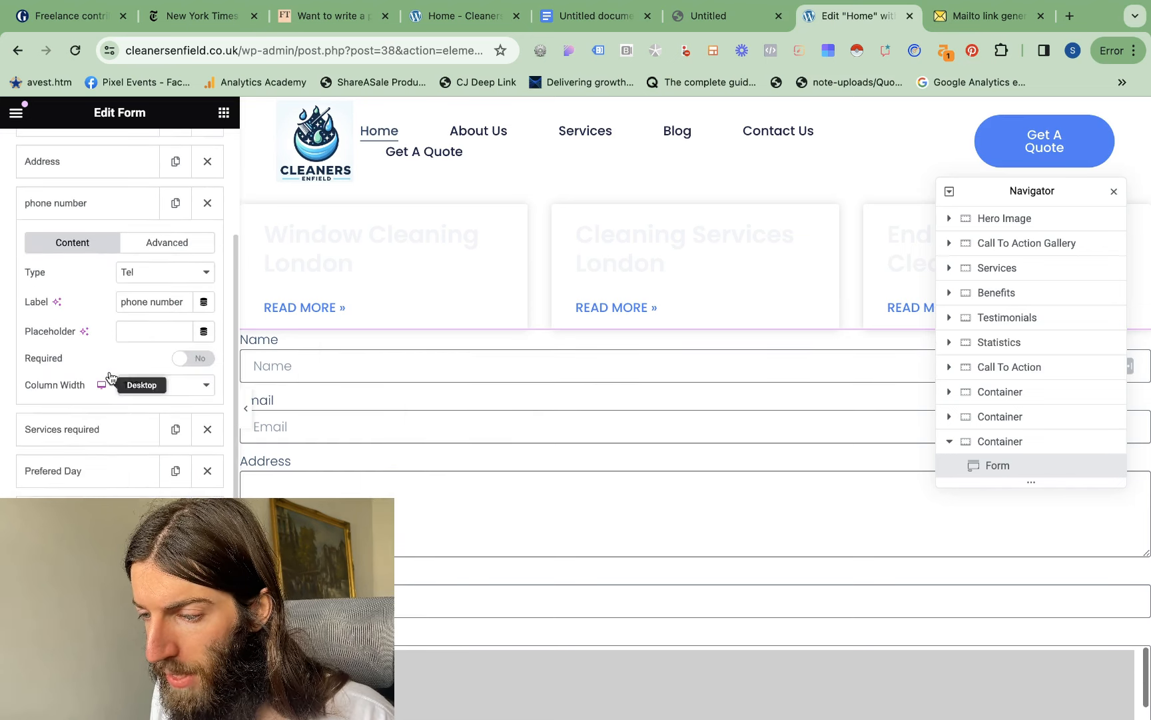
{"action": "left_click", "coordinate": [194, 358]}
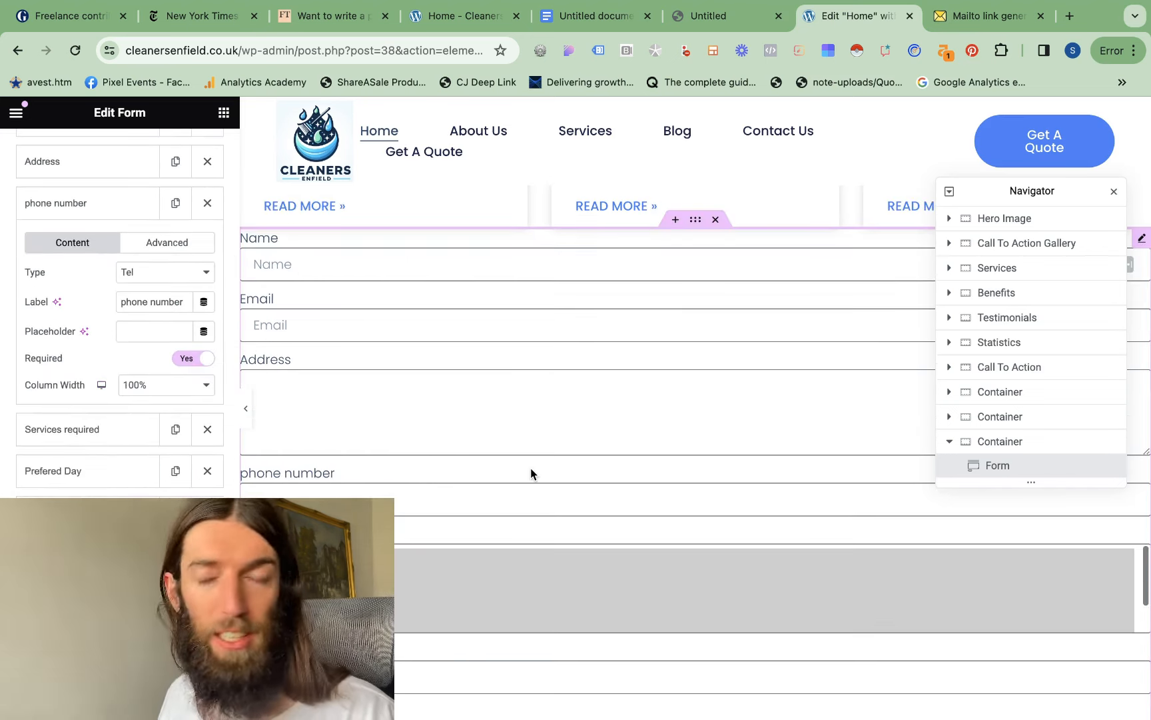
Review the completed form fields and the form's e-mail notification settings, including recipient, subject and message content
{"action": "scroll", "coordinate": [531, 468], "scroll_direction": "down", "scroll_amount": 3}
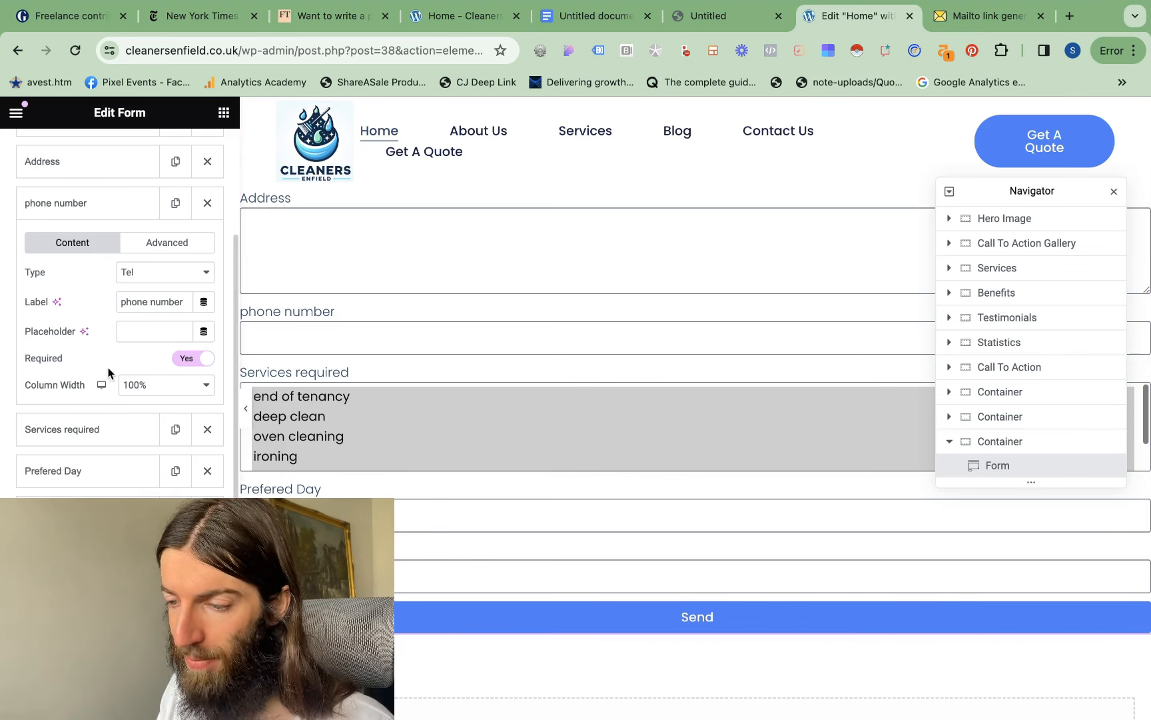
{"action": "scroll", "coordinate": [108, 367], "scroll_direction": "down", "scroll_amount": 3}
{"action": "scroll", "coordinate": [77, 419], "scroll_direction": "down", "scroll_amount": 3}
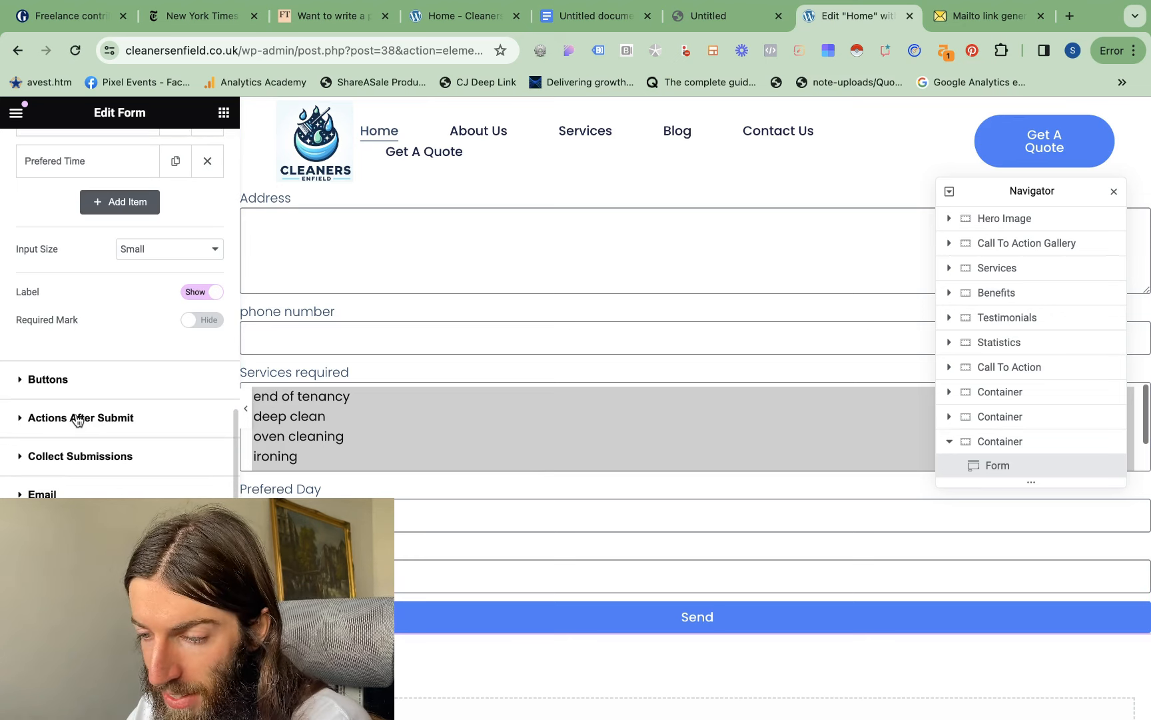
{"action": "left_click", "coordinate": [77, 419]}
{"action": "left_click", "coordinate": [57, 481]}
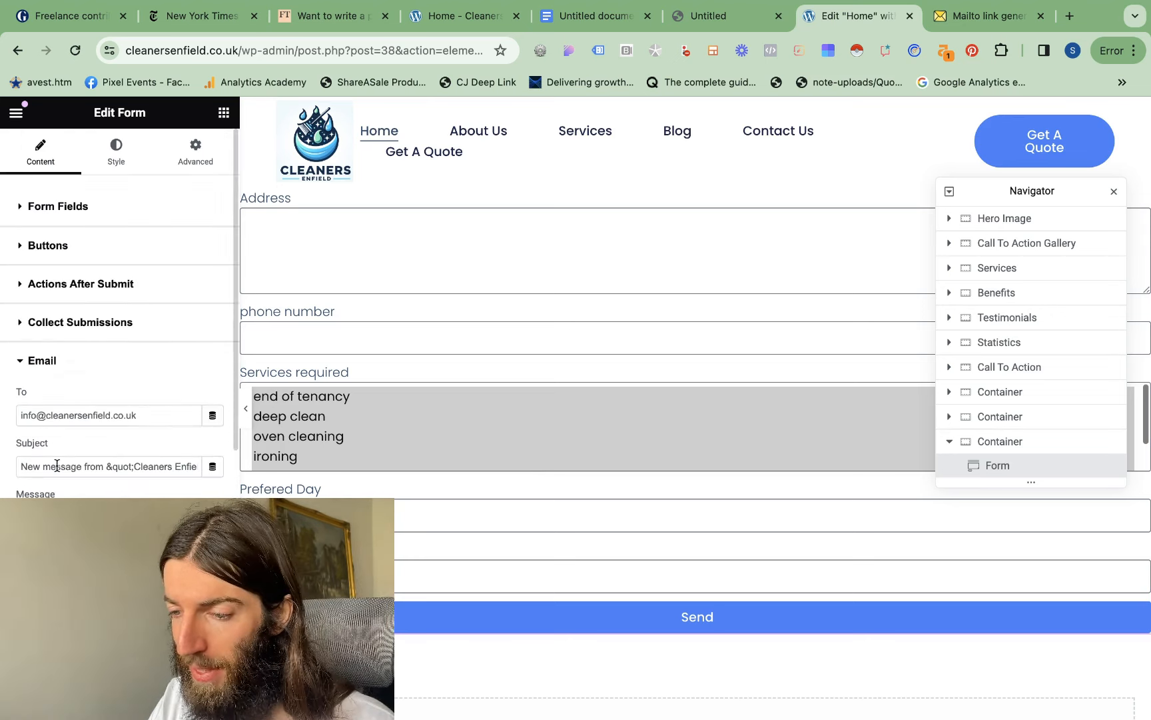
{"action": "scroll", "coordinate": [72, 417], "scroll_direction": "down", "scroll_amount": 3}
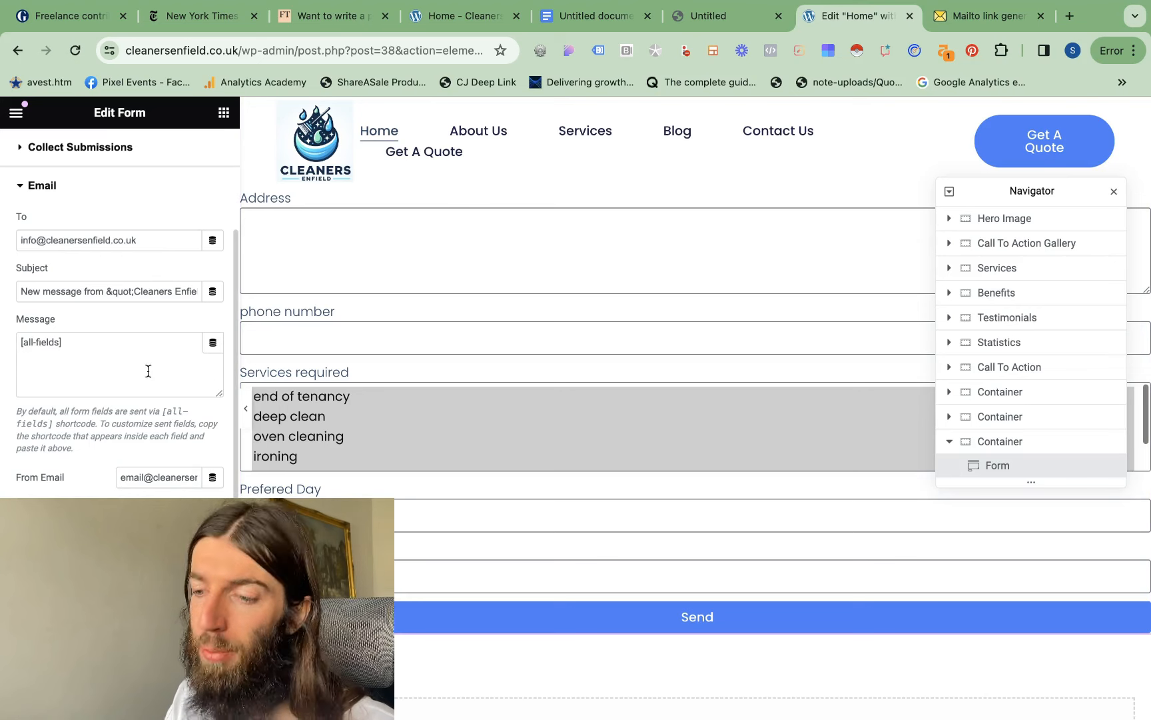
{"action": "scroll", "coordinate": [145, 415], "scroll_direction": "up", "scroll_amount": 3}
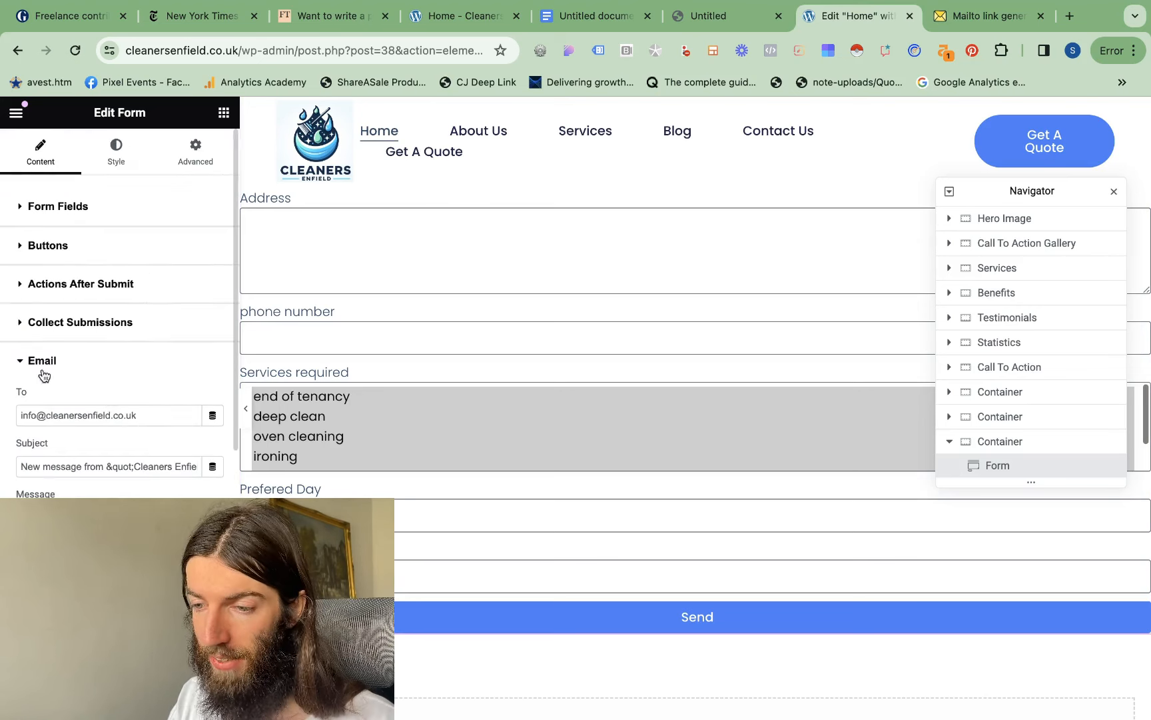
{"action": "left_click", "coordinate": [23, 361]}
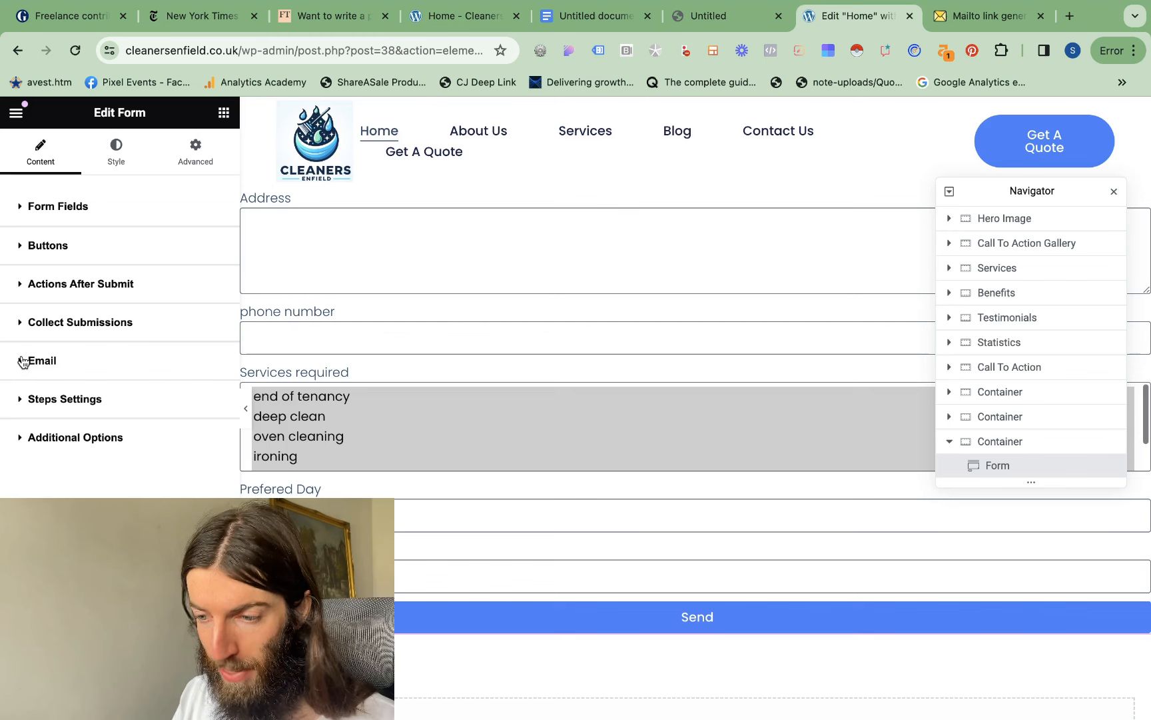
Add ActiveCampaign to the actions performed after the form is submitted
{"action": "left_click", "coordinate": [23, 282]}
{"action": "left_click", "coordinate": [167, 341]}
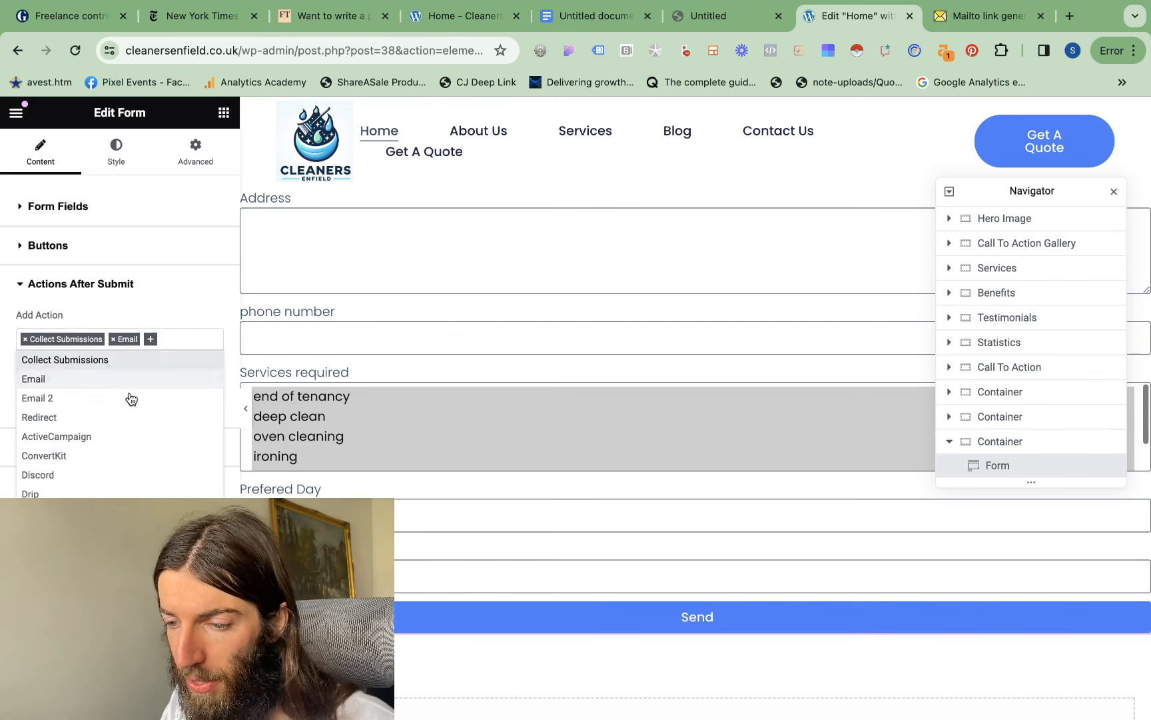
{"action": "left_click", "coordinate": [70, 437]}
{"action": "scroll", "coordinate": [110, 417], "scroll_direction": "down", "scroll_amount": 1}
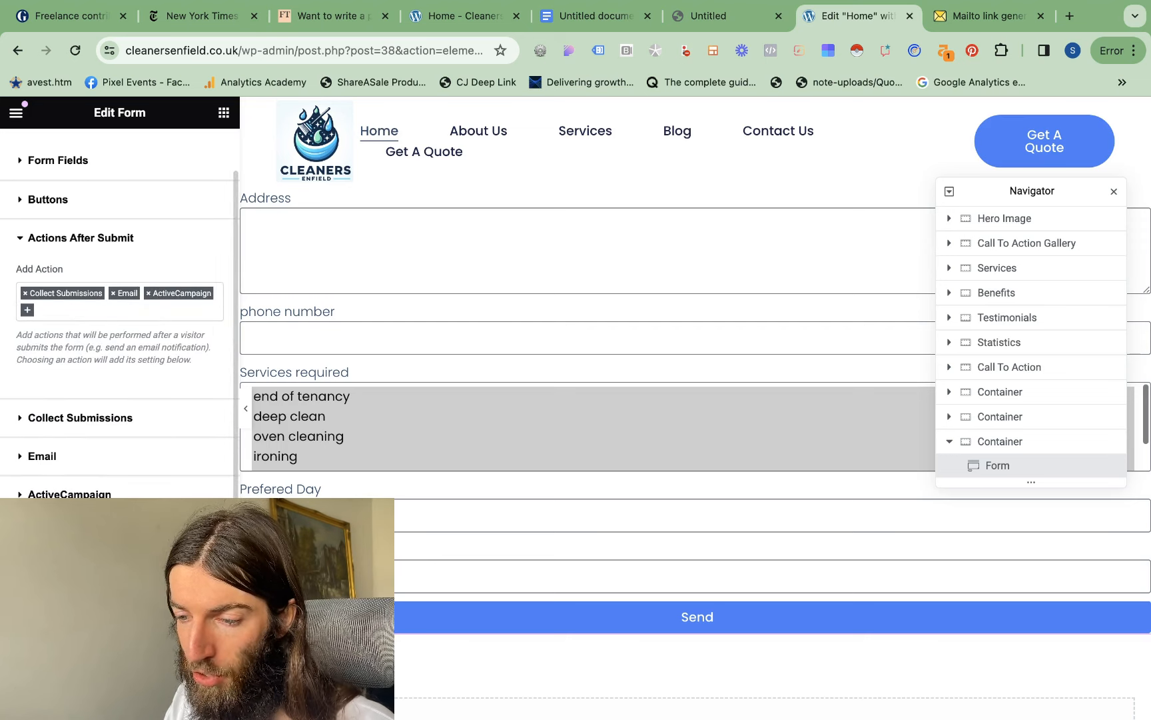
Examine the API key choices in the form's ActiveCampaign settings, and hide the editing panel to preview the page
{"action": "left_click", "coordinate": [22, 493]}
{"action": "scroll", "coordinate": [126, 399], "scroll_direction": "down", "scroll_amount": 2}
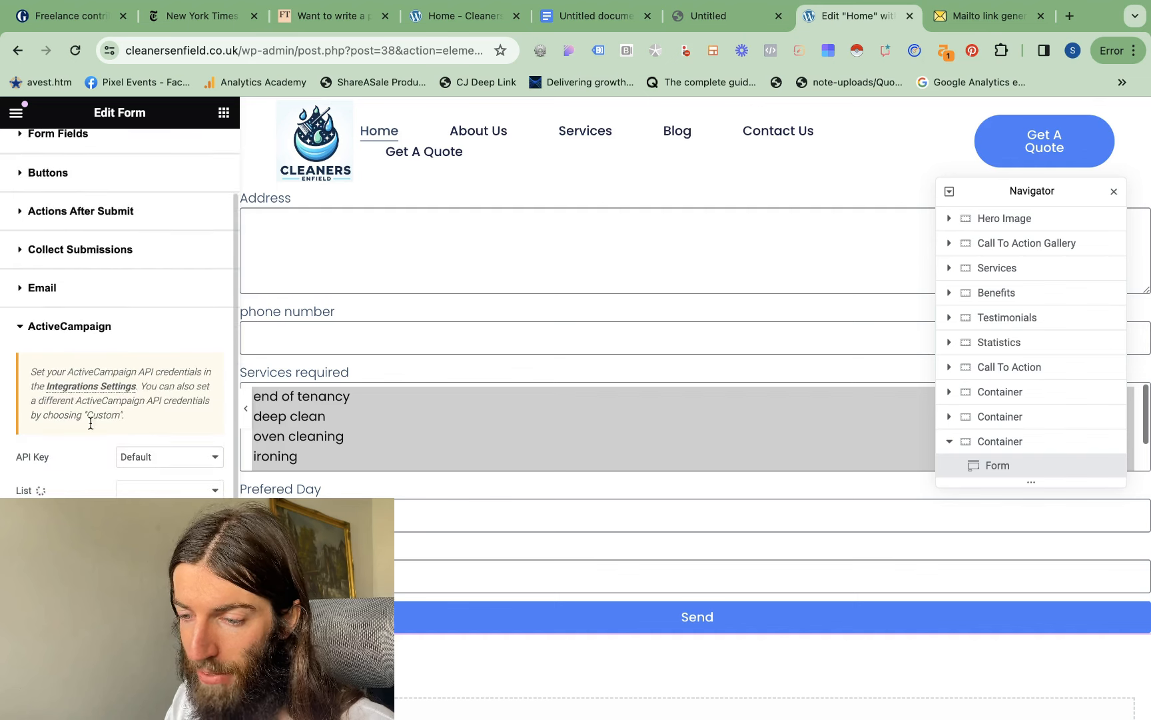
{"action": "left_click", "coordinate": [192, 455]}
{"action": "left_click", "coordinate": [66, 447]}
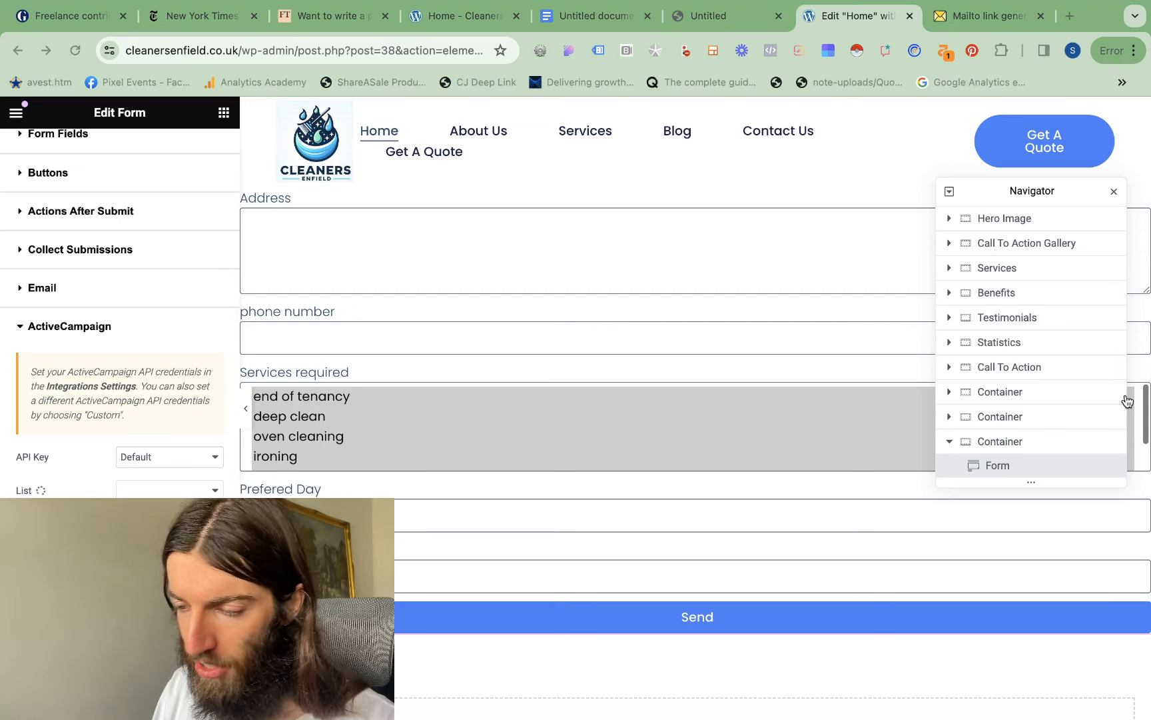
{"action": "left_click", "coordinate": [243, 411]}
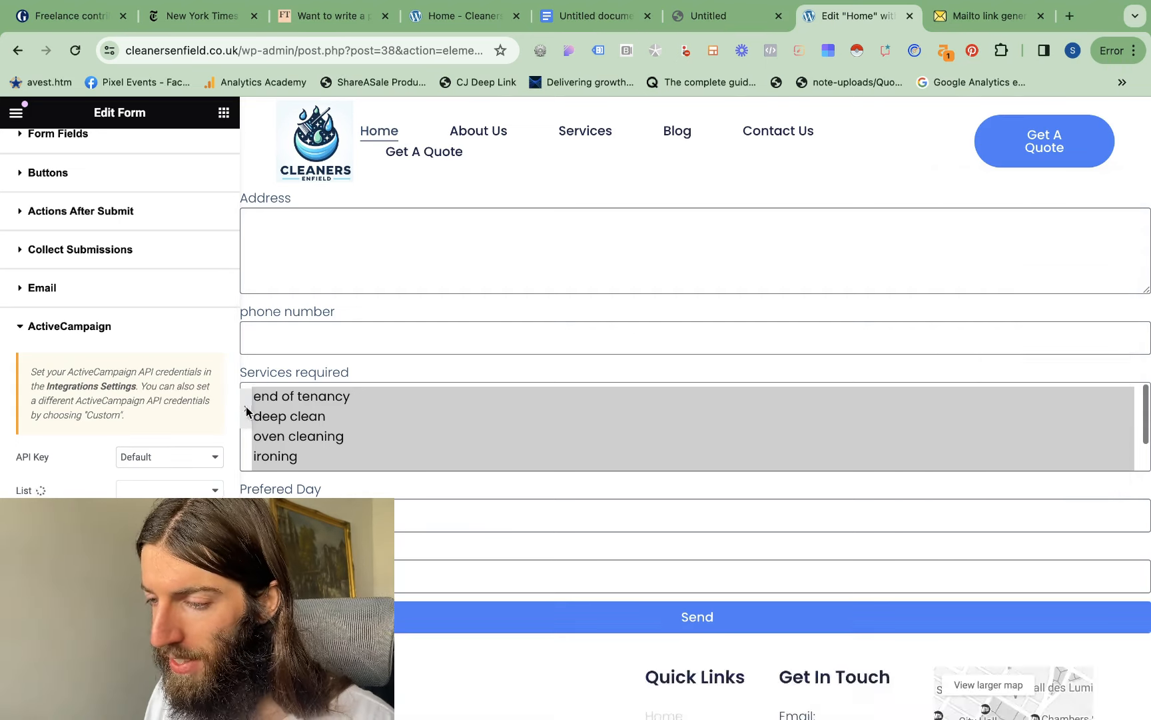
Set the form's padding to 20 px on all sides and preview the page without the editing panel
{"action": "scroll", "coordinate": [635, 382], "scroll_direction": "down", "scroll_amount": 3}
{"action": "scroll", "coordinate": [635, 382], "scroll_direction": "up", "scroll_amount": 5}
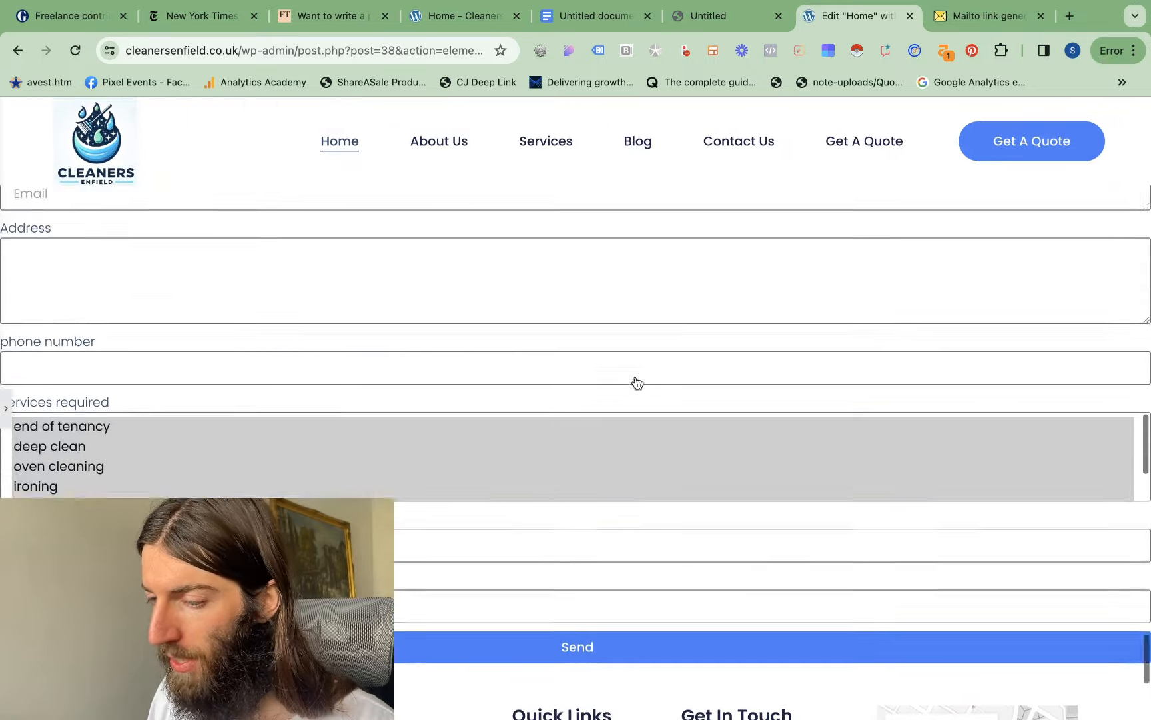
{"action": "left_click", "coordinate": [4, 408]}
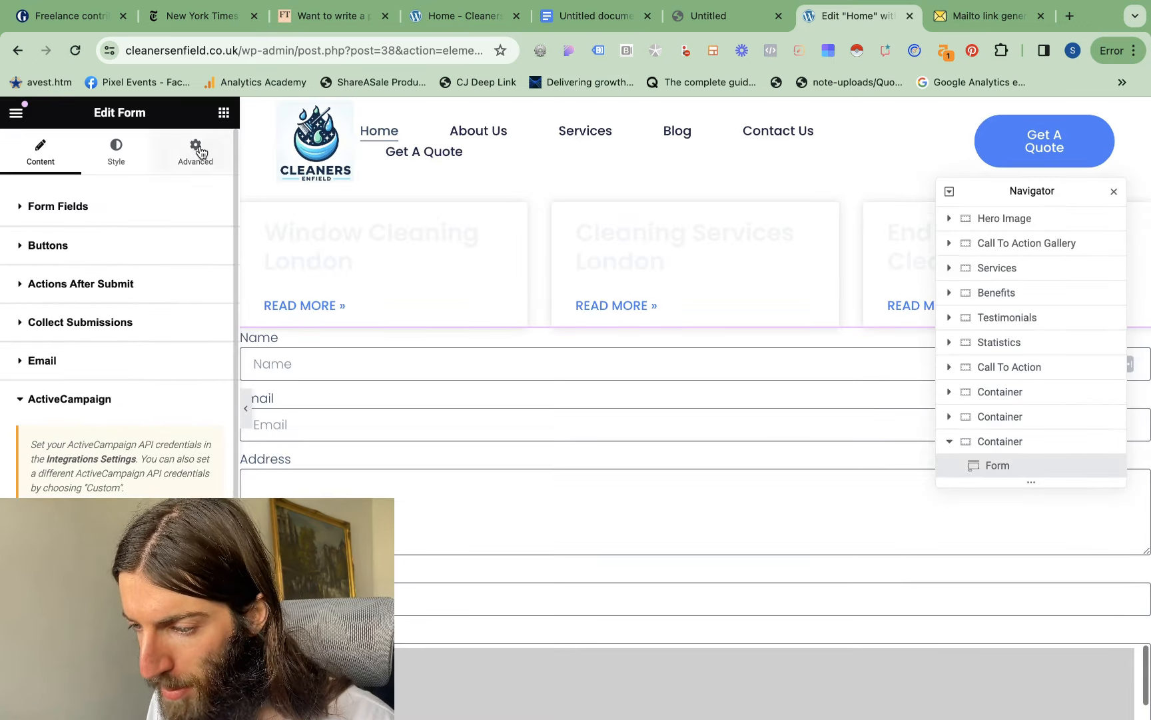
{"action": "left_click", "coordinate": [200, 152]}
{"action": "right_click", "coordinate": [28, 320]}
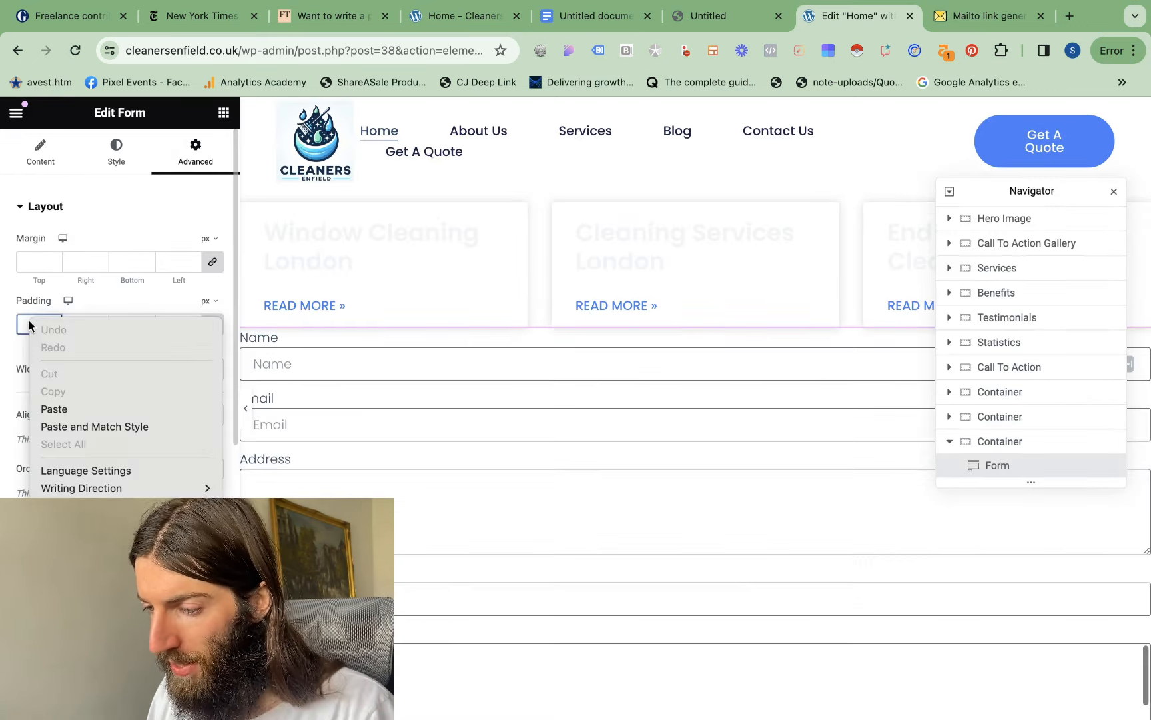
{"action": "left_click", "coordinate": [54, 409]}
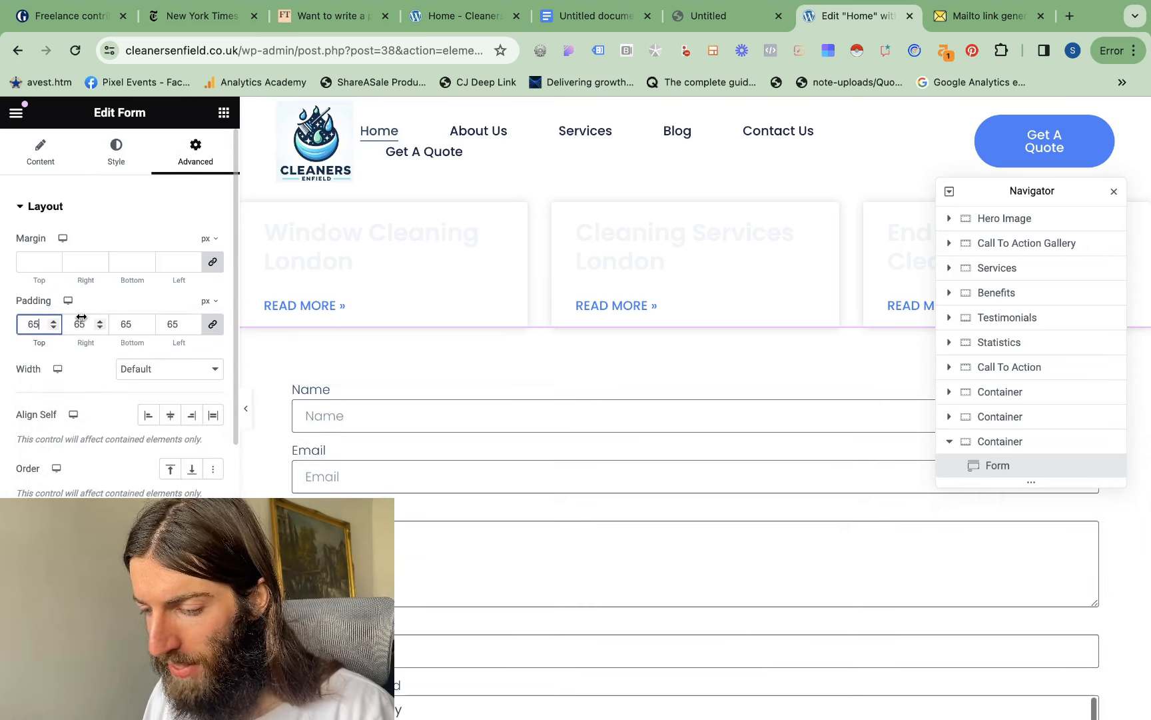
{"action": "left_click", "coordinate": [246, 409]}
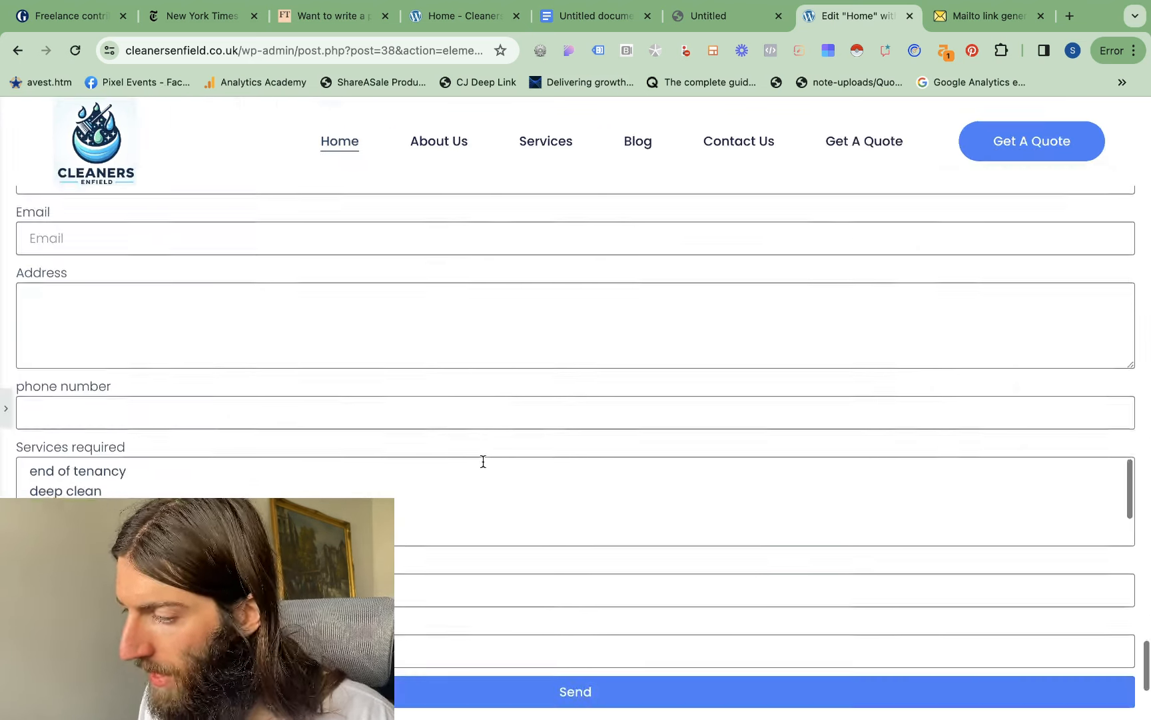
{"action": "scroll", "coordinate": [483, 463], "scroll_direction": "up", "scroll_amount": 3}
Move the form's container directly beneath the hero image
{"action": "left_click", "coordinate": [6, 408]}
{"action": "mouse_move", "coordinate": [693, 394]}
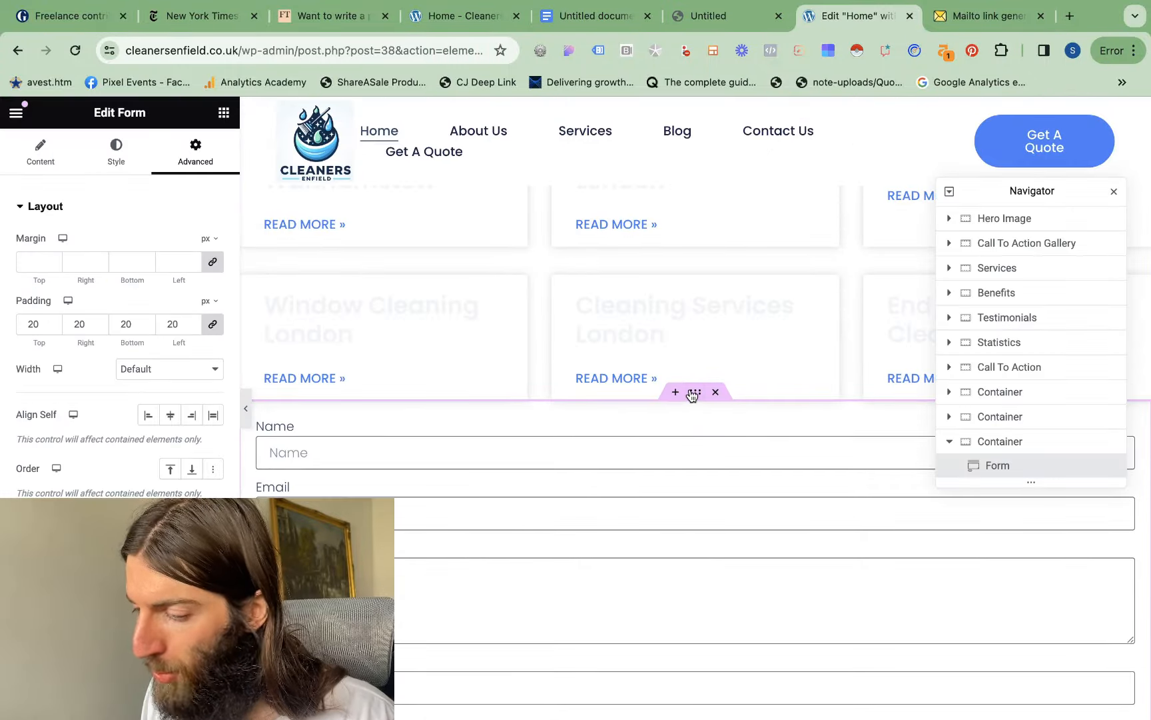
{"action": "left_click_drag", "start_coordinate": [690, 212], "coordinate": [594, 529]}
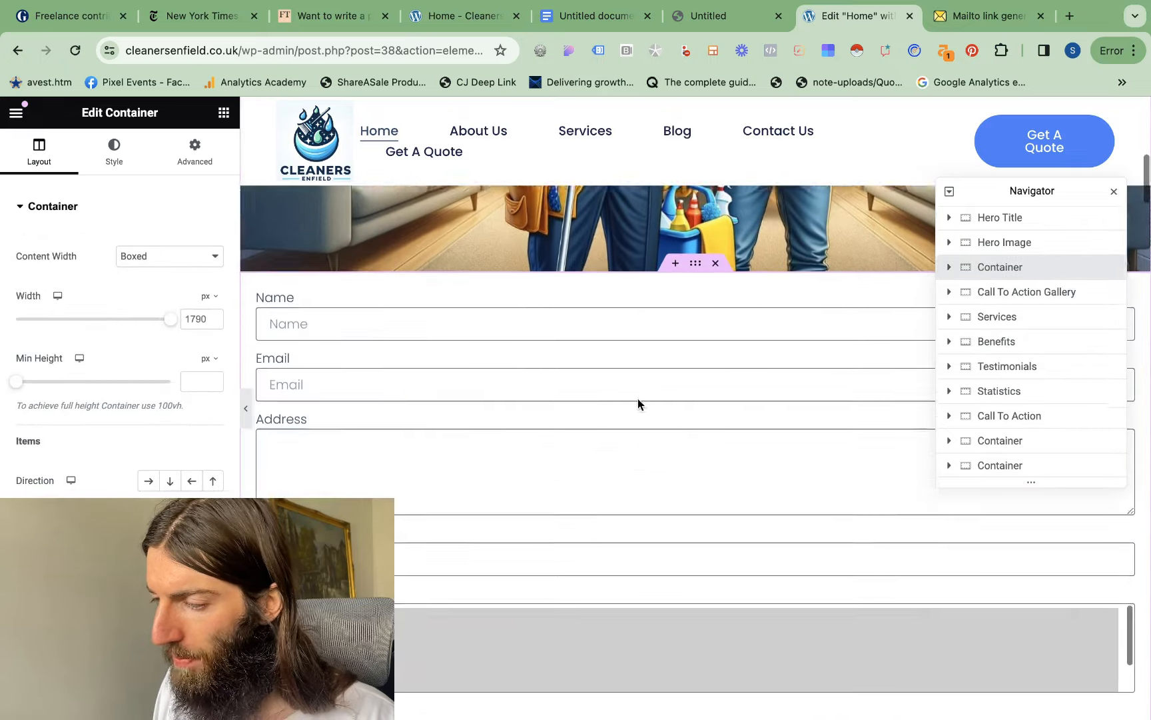
{"action": "scroll", "coordinate": [638, 399], "scroll_direction": "up", "scroll_amount": 5}
{"action": "scroll", "coordinate": [638, 399], "scroll_direction": "down", "scroll_amount": 5}
{"action": "scroll", "coordinate": [695, 241], "scroll_direction": "up", "scroll_amount": 3}
{"action": "right_click", "coordinate": [696, 241]}
{"action": "type", "text": "inner"}
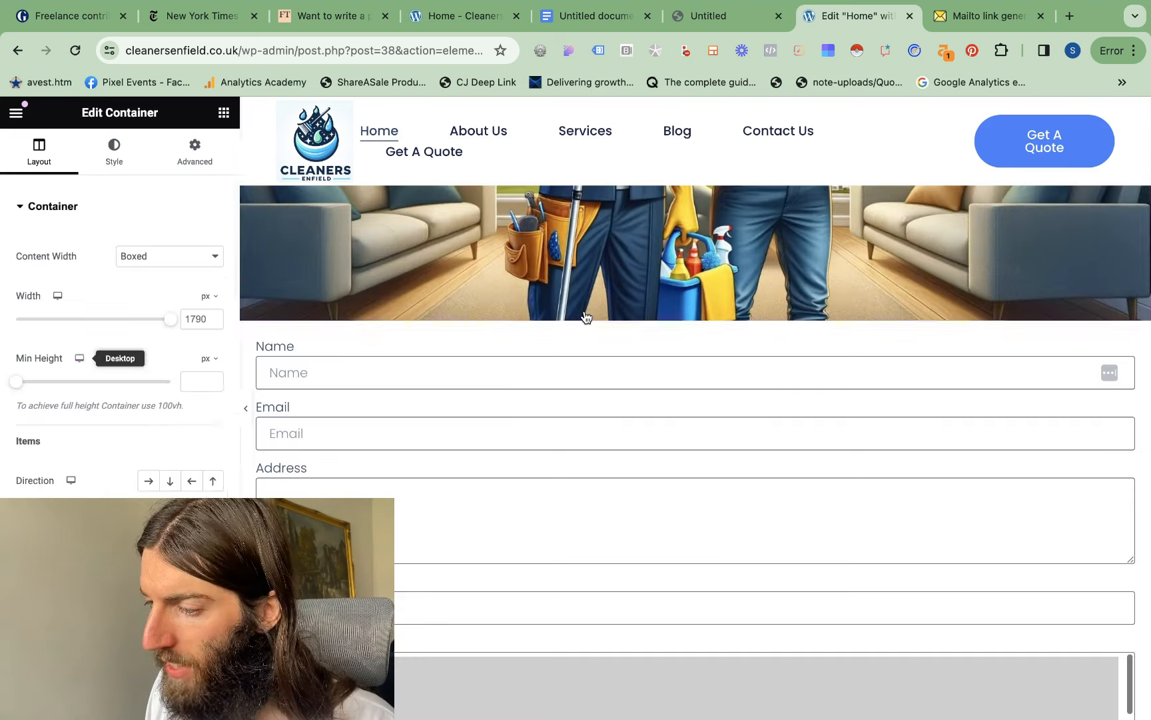
Preview the page without the editing panel and examine the form's placement beneath the hero image
{"action": "left_click", "coordinate": [246, 407]}
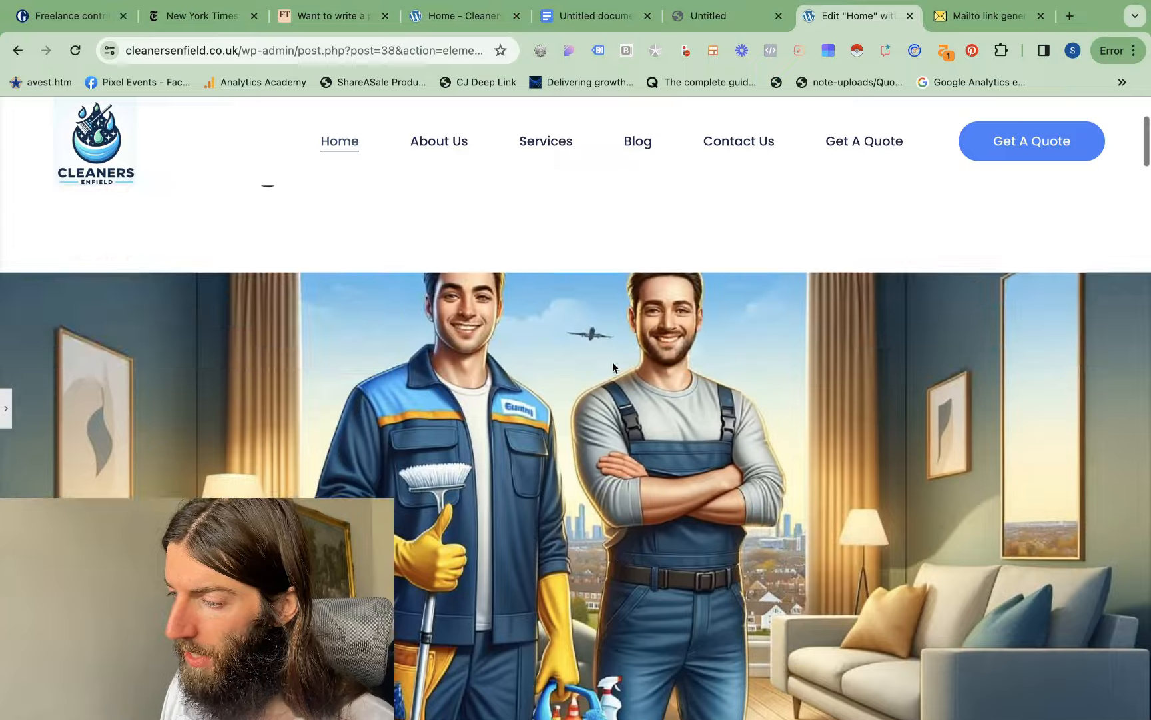
{"action": "scroll", "coordinate": [613, 361], "scroll_direction": "up", "scroll_amount": 4}
{"action": "scroll", "coordinate": [612, 362], "scroll_direction": "down", "scroll_amount": 14}
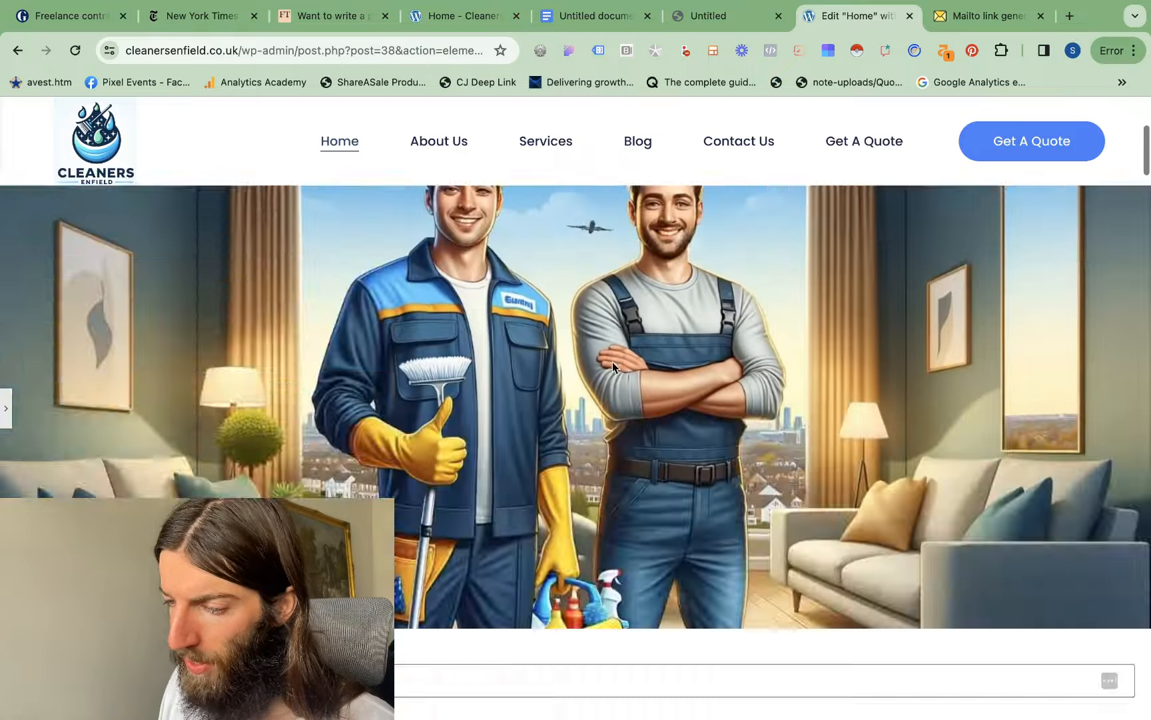
{"action": "scroll", "coordinate": [612, 362], "scroll_direction": "up", "scroll_amount": 10}
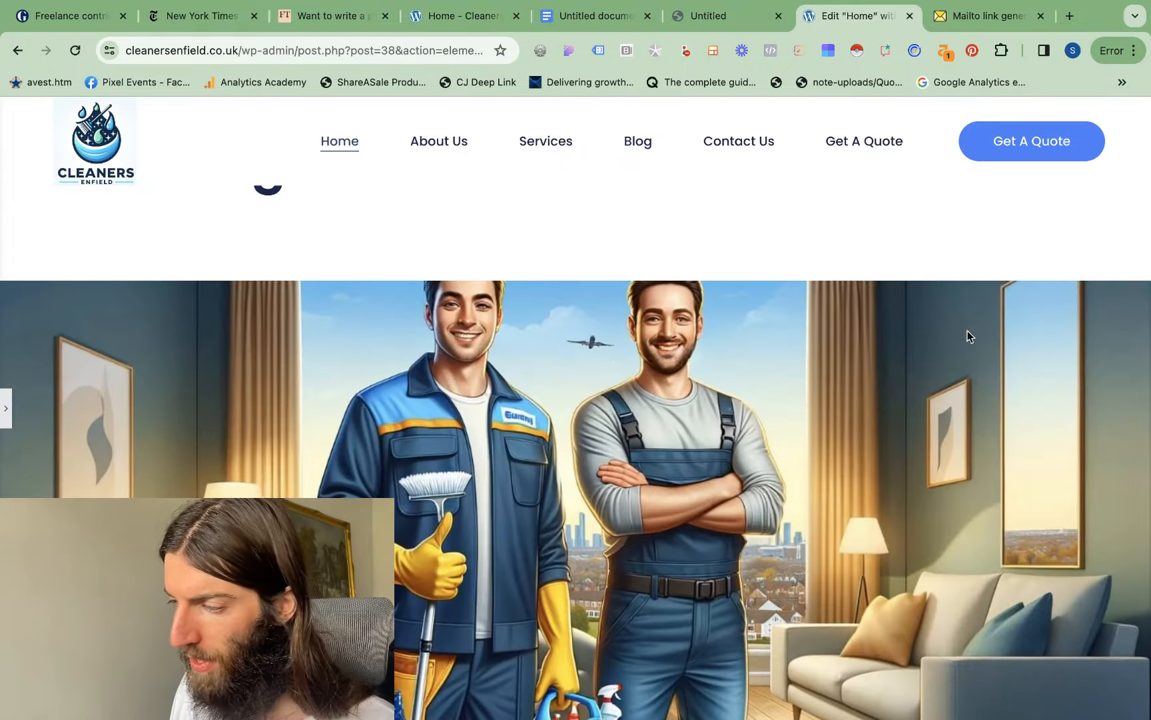
{"action": "scroll", "coordinate": [780, 333], "scroll_direction": "down", "scroll_amount": 5}
{"action": "scroll", "coordinate": [780, 333], "scroll_direction": "up", "scroll_amount": 6}
{"action": "scroll", "coordinate": [780, 333], "scroll_direction": "down", "scroll_amount": 10}
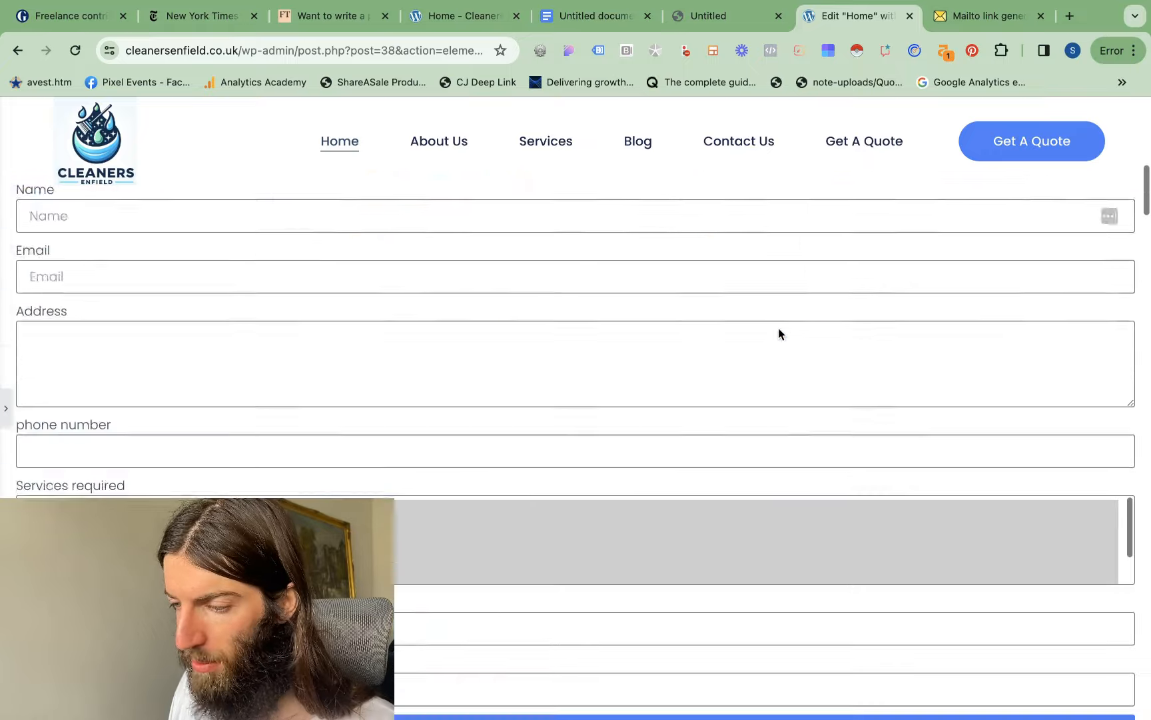
{"action": "scroll", "coordinate": [779, 327], "scroll_direction": "down", "scroll_amount": 4}
{"action": "scroll", "coordinate": [750, 458], "scroll_direction": "up", "scroll_amount": 10}
{"action": "scroll", "coordinate": [751, 459], "scroll_direction": "up", "scroll_amount": 4}
{"action": "scroll", "coordinate": [750, 458], "scroll_direction": "down", "scroll_amount": 10}
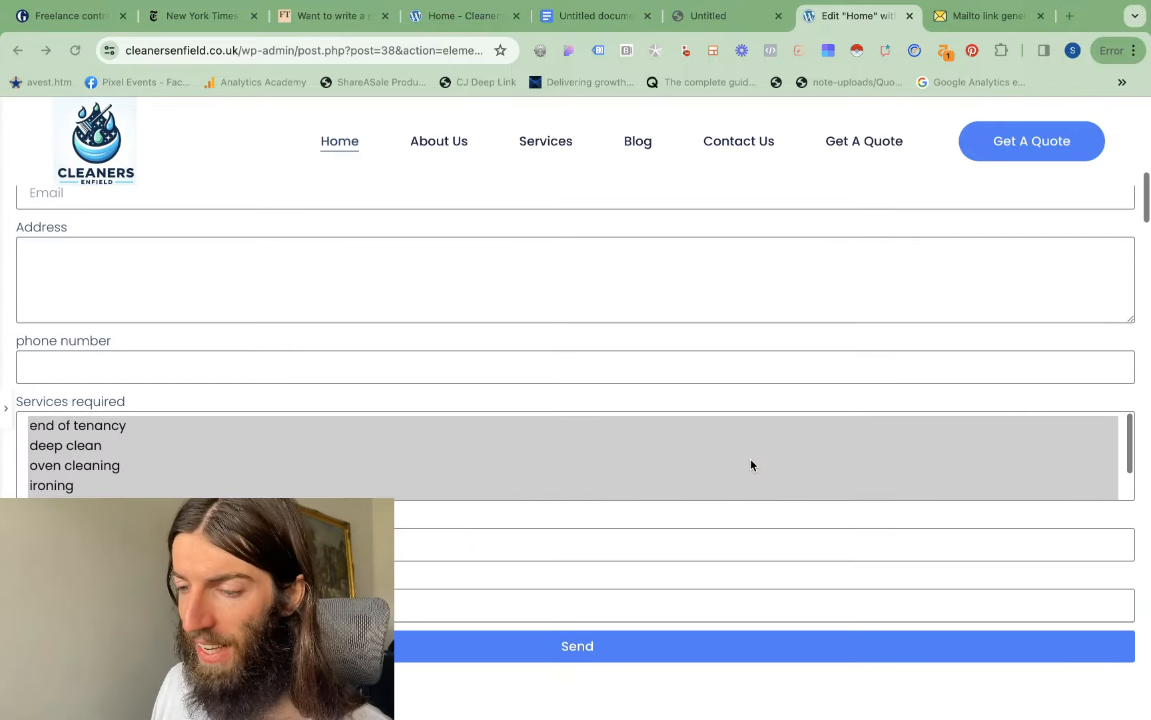
{"action": "scroll", "coordinate": [681, 401], "scroll_direction": "up", "scroll_amount": 3}
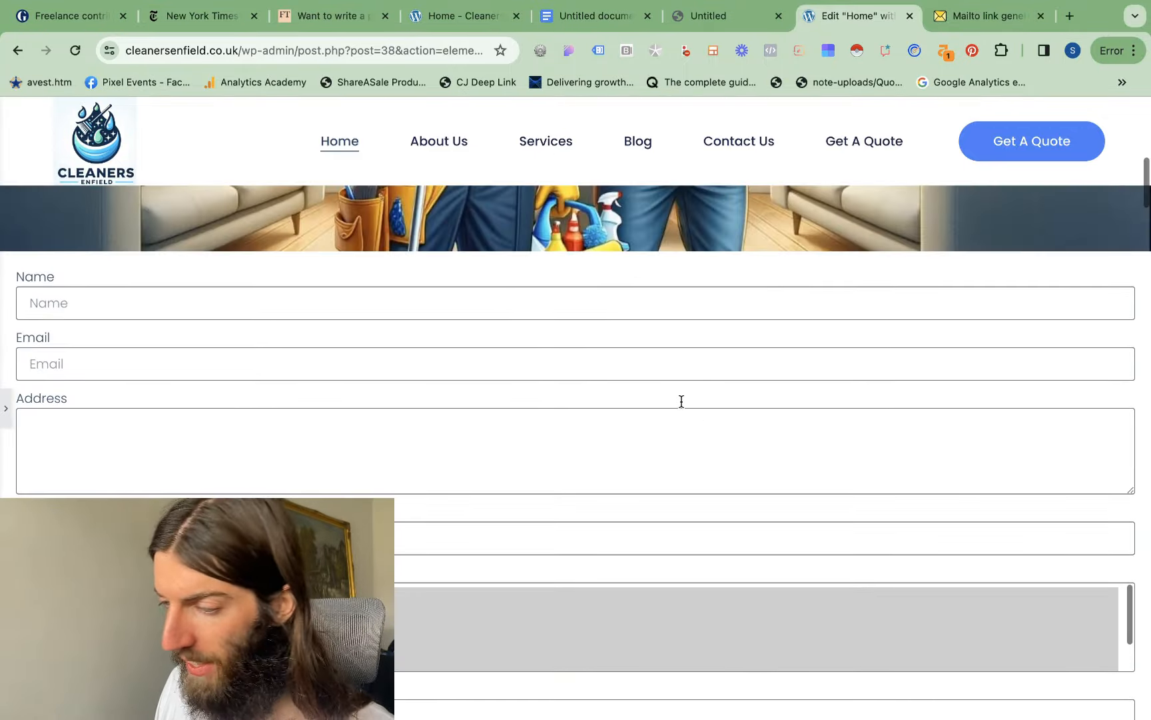
Move the form's container below the "Ready to Experience the Difference?" text and add a Menu Anchor directly above it
{"action": "left_click", "coordinate": [8, 407]}
{"action": "left_click_drag", "start_coordinate": [696, 248], "coordinate": [677, 552]}
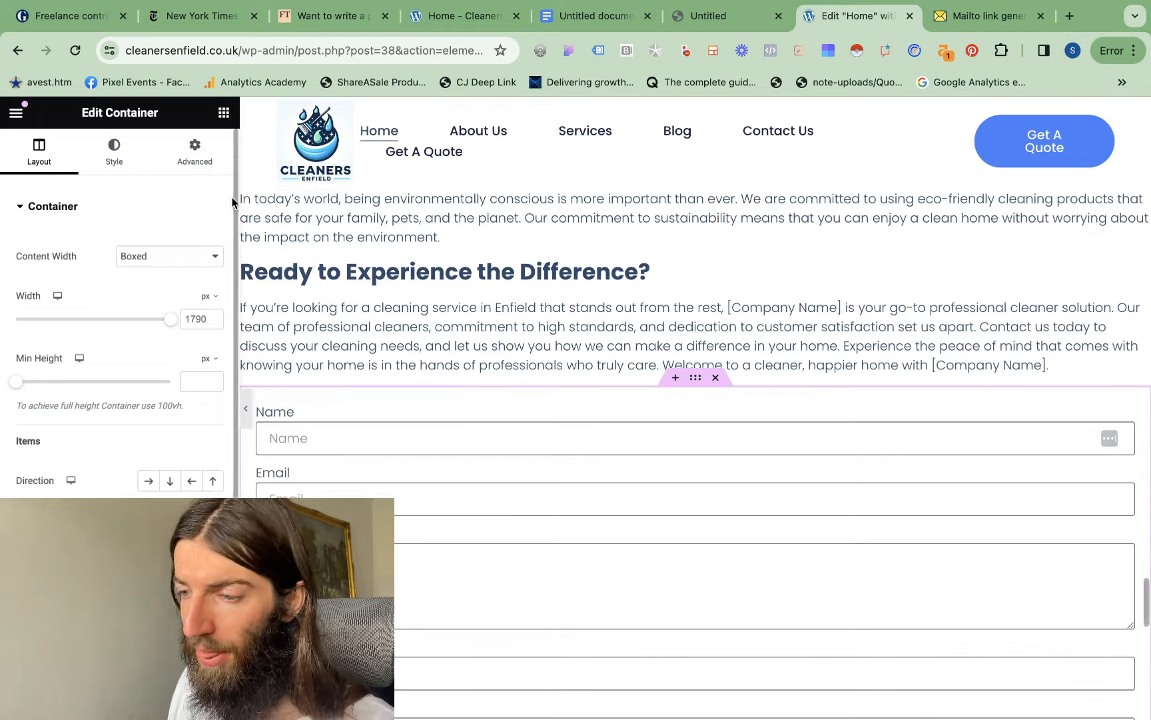
{"action": "left_click", "coordinate": [222, 114]}
{"action": "left_click", "coordinate": [96, 180]}
{"action": "type", "text": "anch"}
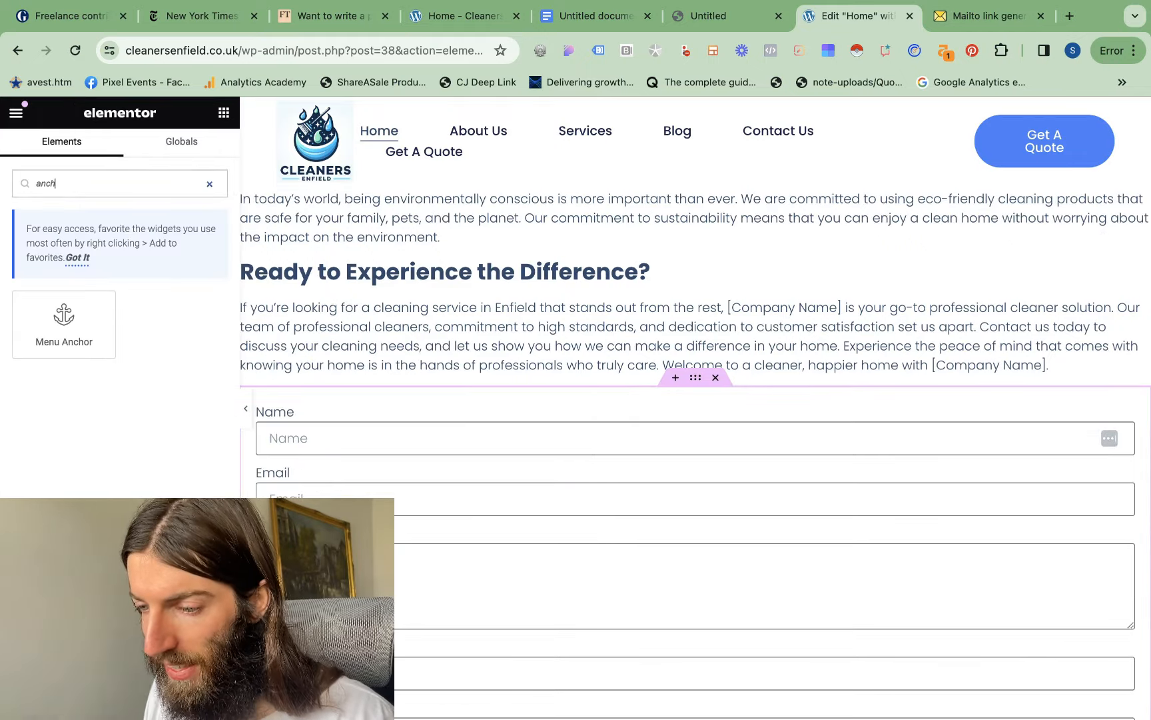
{"action": "left_click_drag", "start_coordinate": [50, 330], "coordinate": [709, 403]}
Add a heading between the menu anchor and the form reading "Book Your Cleaner Now"
{"action": "left_click_drag", "start_coordinate": [73, 472], "coordinate": [685, 415]}
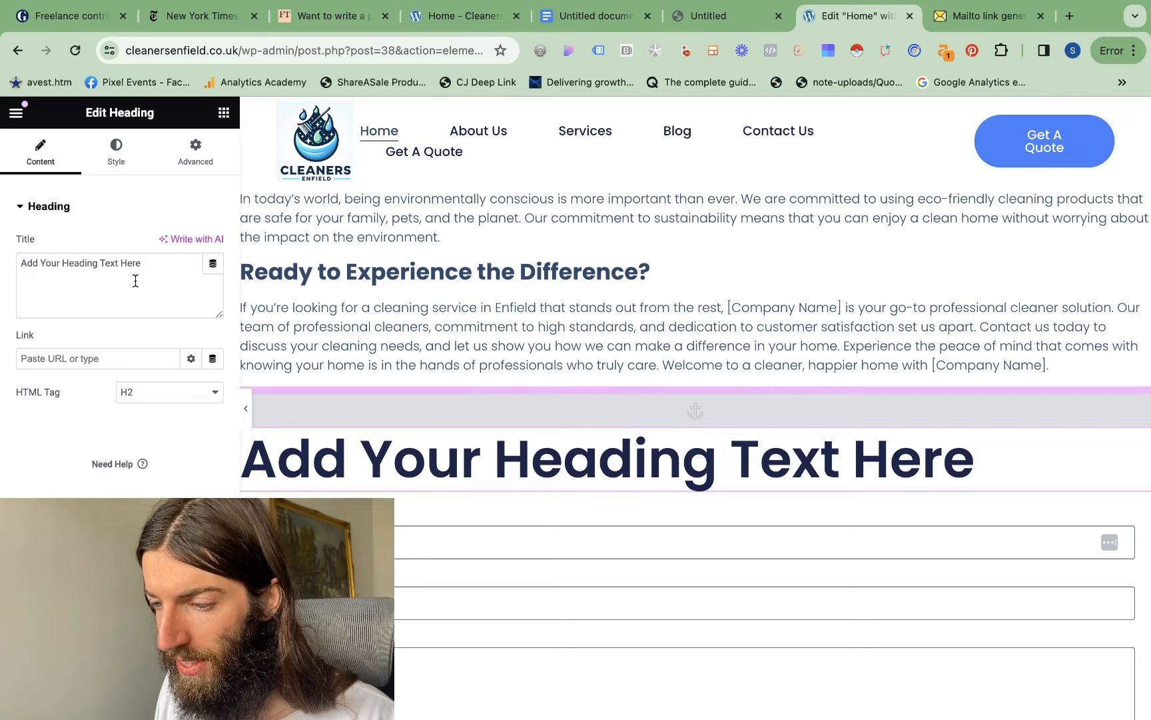
{"action": "left_click_drag", "start_coordinate": [90, 263], "coordinate": [21, 263]}
{"action": "type", "text": "Book Your Cleaner Now"}
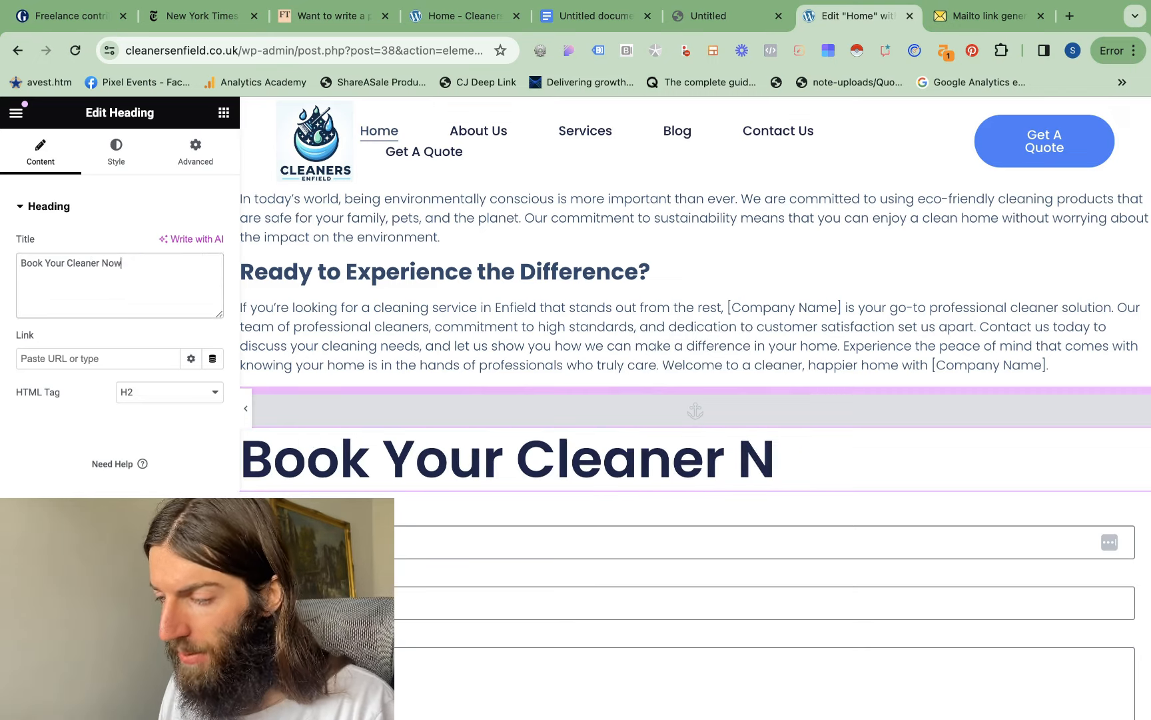
Link the Contact Us button beside the "Expert Cleaning Enfield" title to #form
{"action": "scroll", "coordinate": [738, 522], "scroll_direction": "up", "scroll_amount": 20}
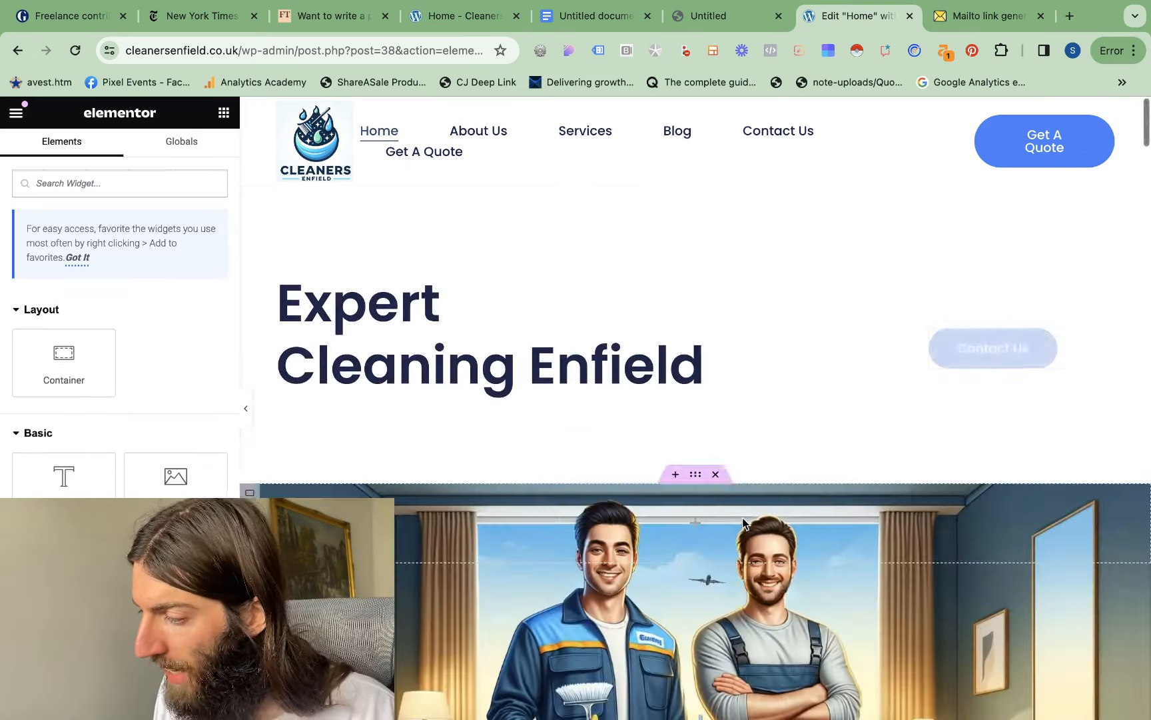
{"action": "left_click", "coordinate": [1084, 340]}
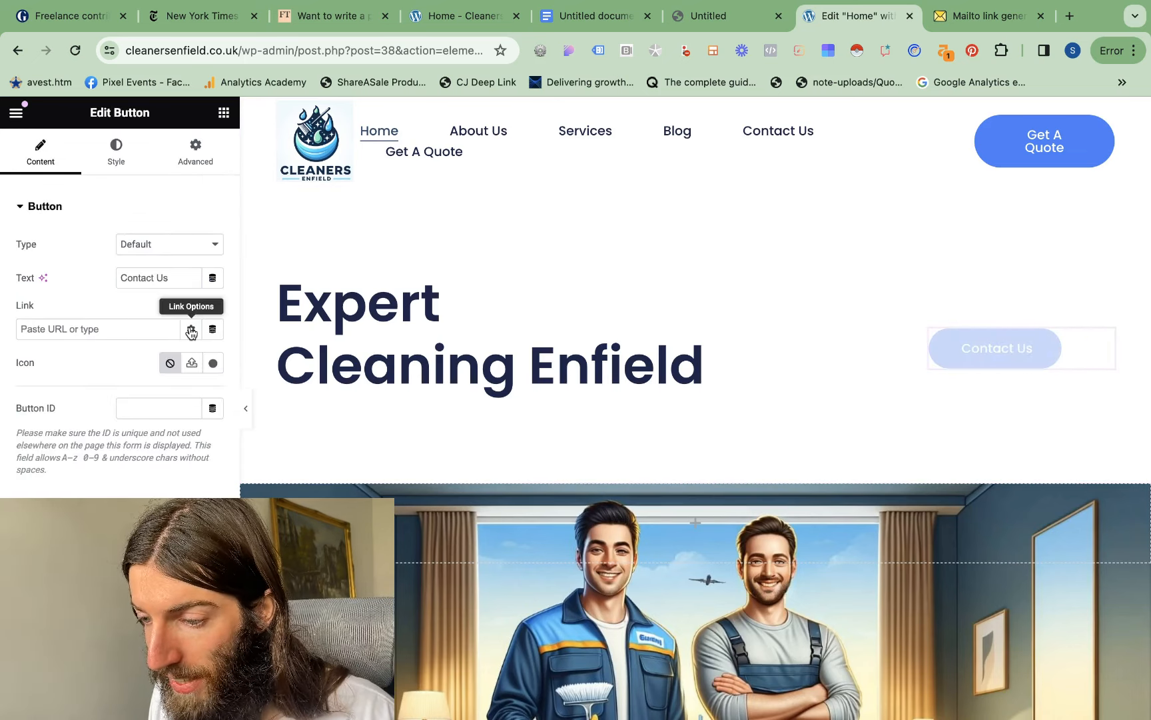
{"action": "type", "text": "form"}
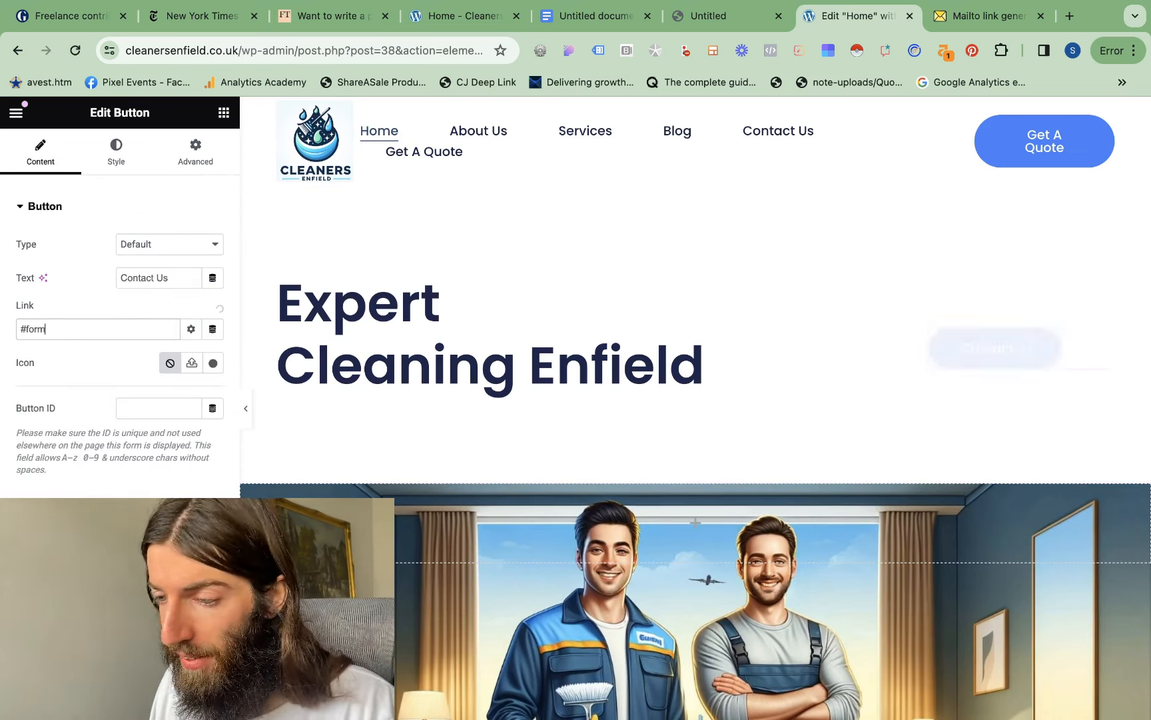
Set the ID of the menu anchor above the booking heading to form
{"action": "scroll", "coordinate": [593, 454], "scroll_direction": "down", "scroll_amount": 10}
{"action": "scroll", "coordinate": [594, 454], "scroll_direction": "up", "scroll_amount": 10}
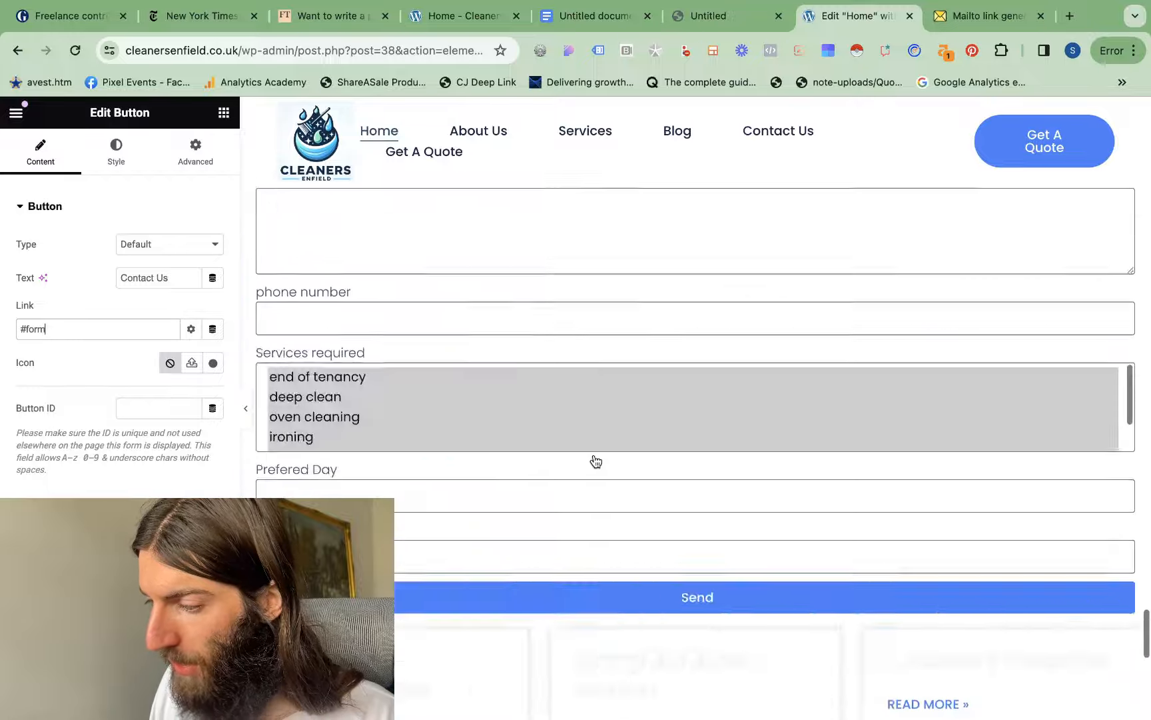
{"action": "left_click", "coordinate": [719, 541]}
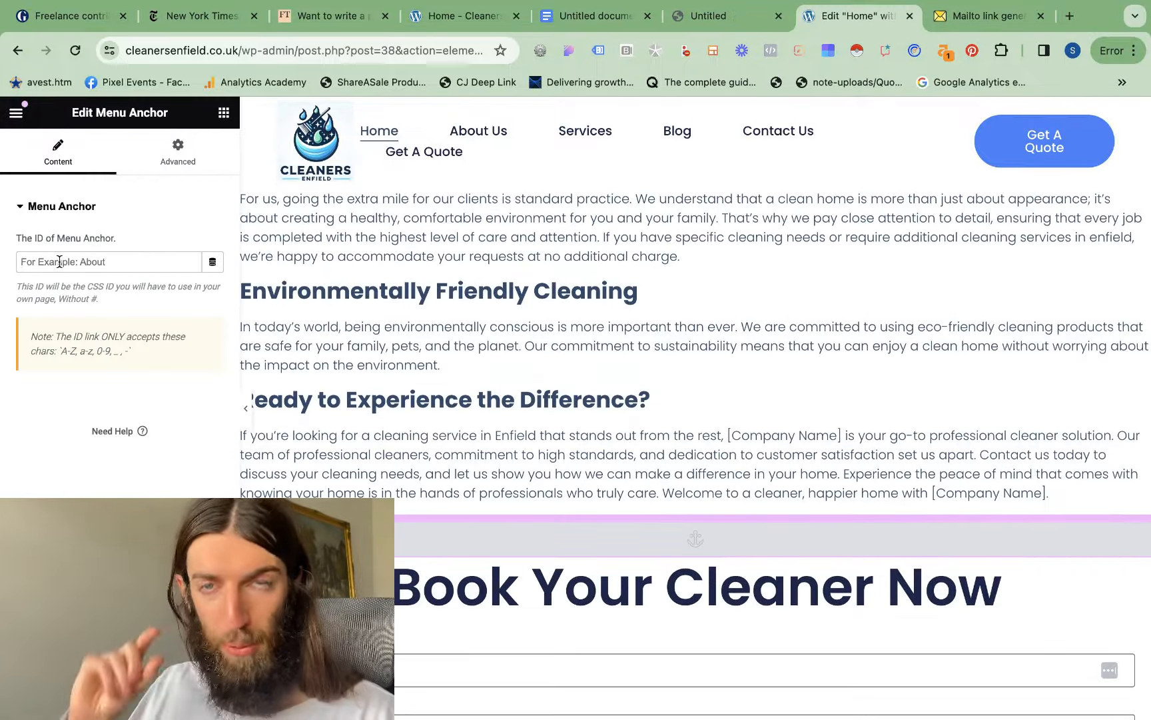
{"action": "type", "text": "form"}
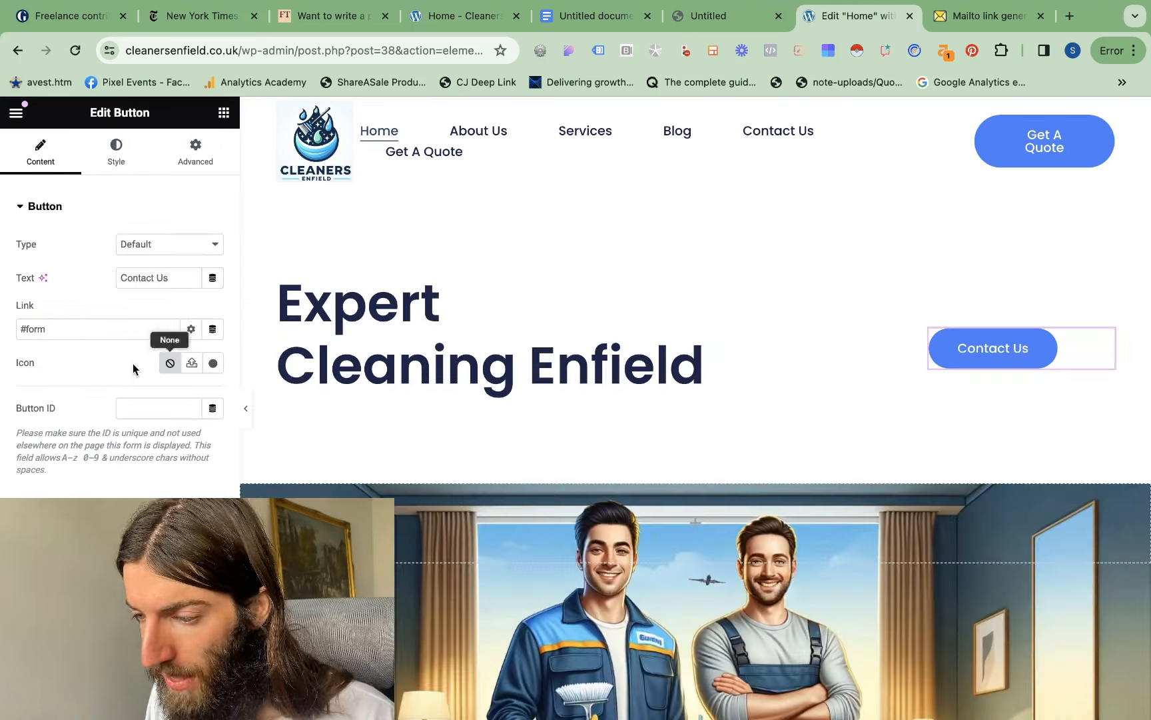
Change the hero section button's text to "Book Now"
{"action": "left_click_drag", "start_coordinate": [127, 271], "coordinate": [106, 277]}
{"action": "type", "text": "Book Now"}
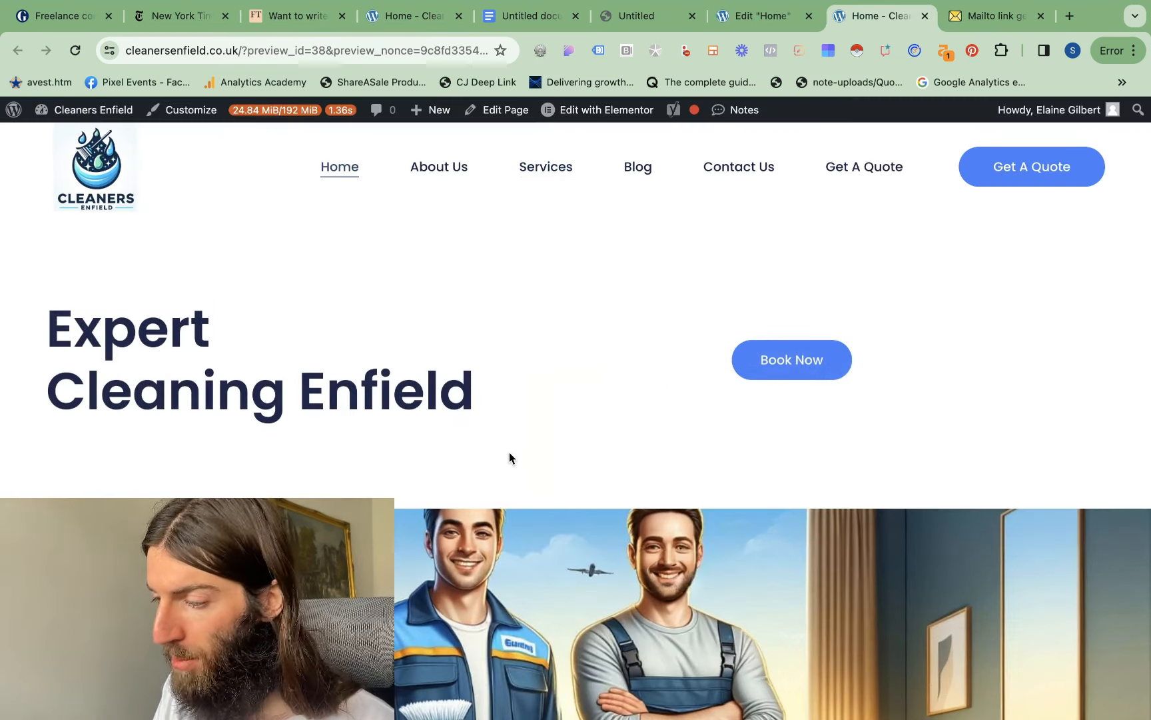
Test the Book Now button in the page preview, dismissing the discount pop-up and checking the form it leads to
{"action": "scroll", "coordinate": [509, 451], "scroll_direction": "down", "scroll_amount": 15}
{"action": "scroll", "coordinate": [509, 452], "scroll_direction": "down", "scroll_amount": 8}
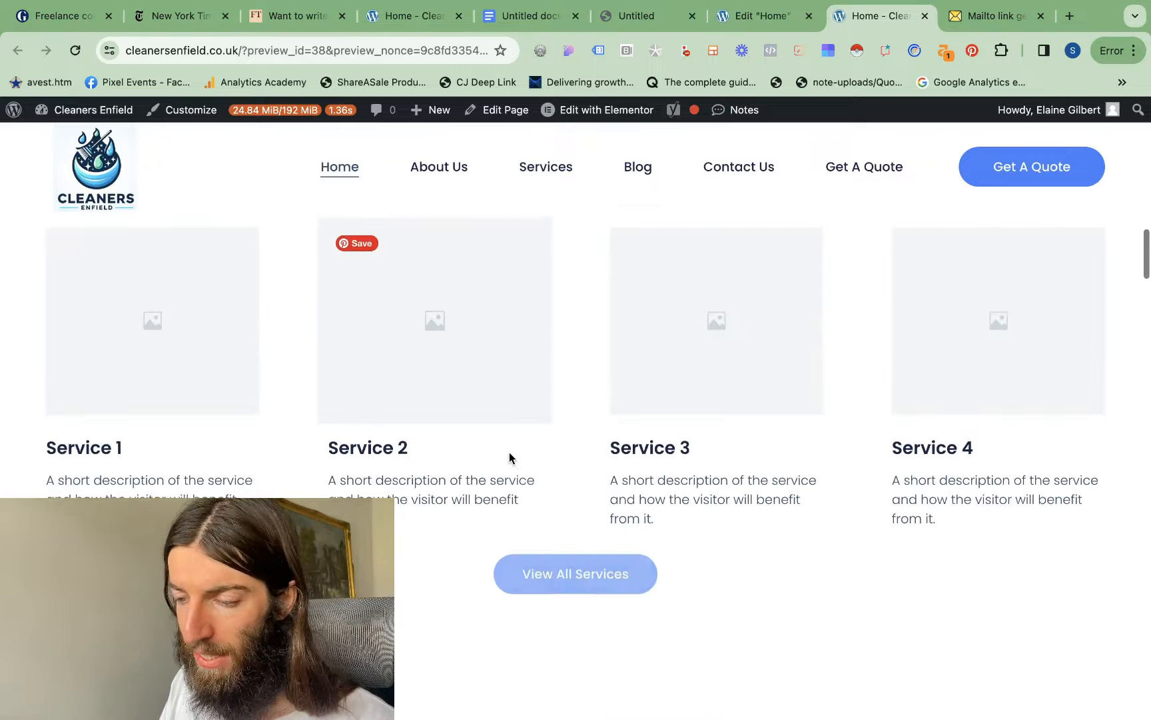
{"action": "scroll", "coordinate": [509, 451], "scroll_direction": "up", "scroll_amount": 20}
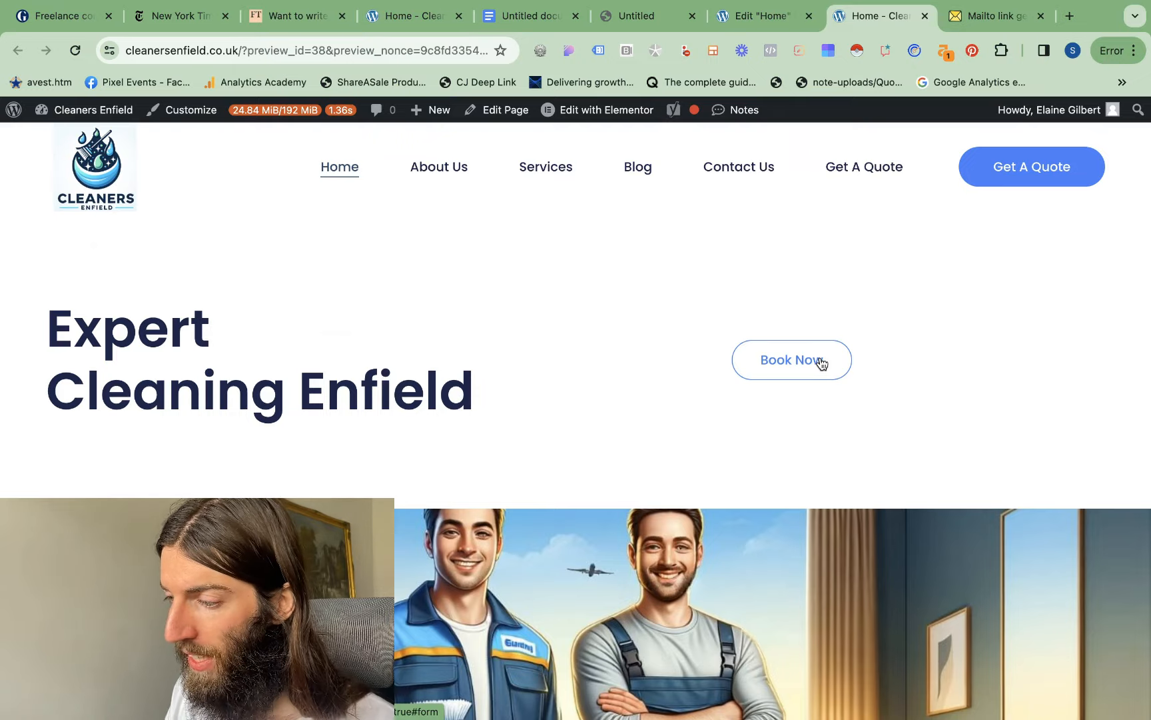
{"action": "left_click", "coordinate": [821, 362]}
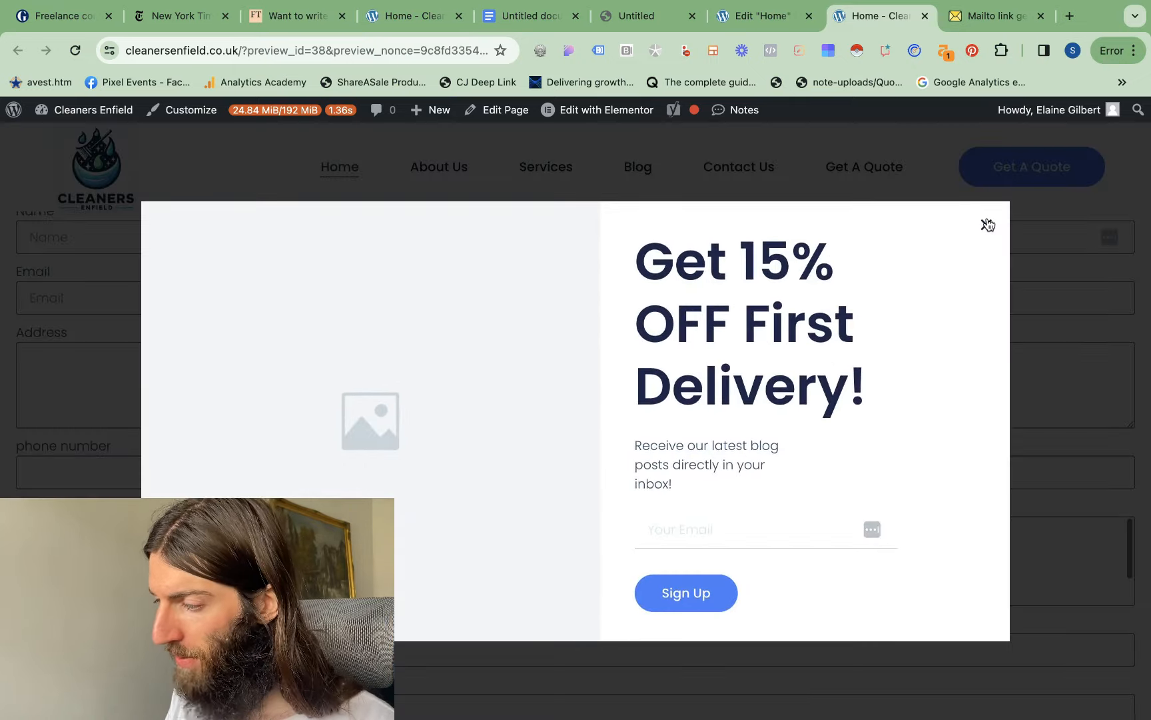
{"action": "left_click", "coordinate": [987, 225]}
{"action": "scroll", "coordinate": [525, 436], "scroll_direction": "down", "scroll_amount": 6}
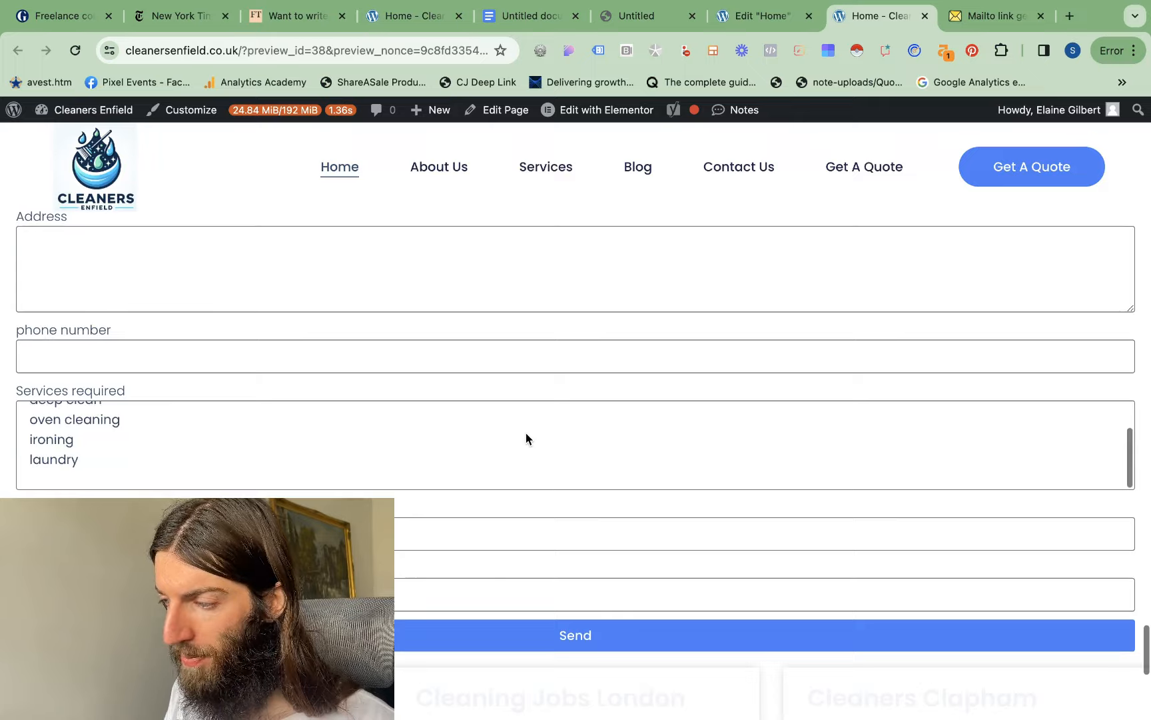
{"action": "scroll", "coordinate": [527, 438], "scroll_direction": "up", "scroll_amount": 20}
{"action": "left_click", "coordinate": [827, 365]}
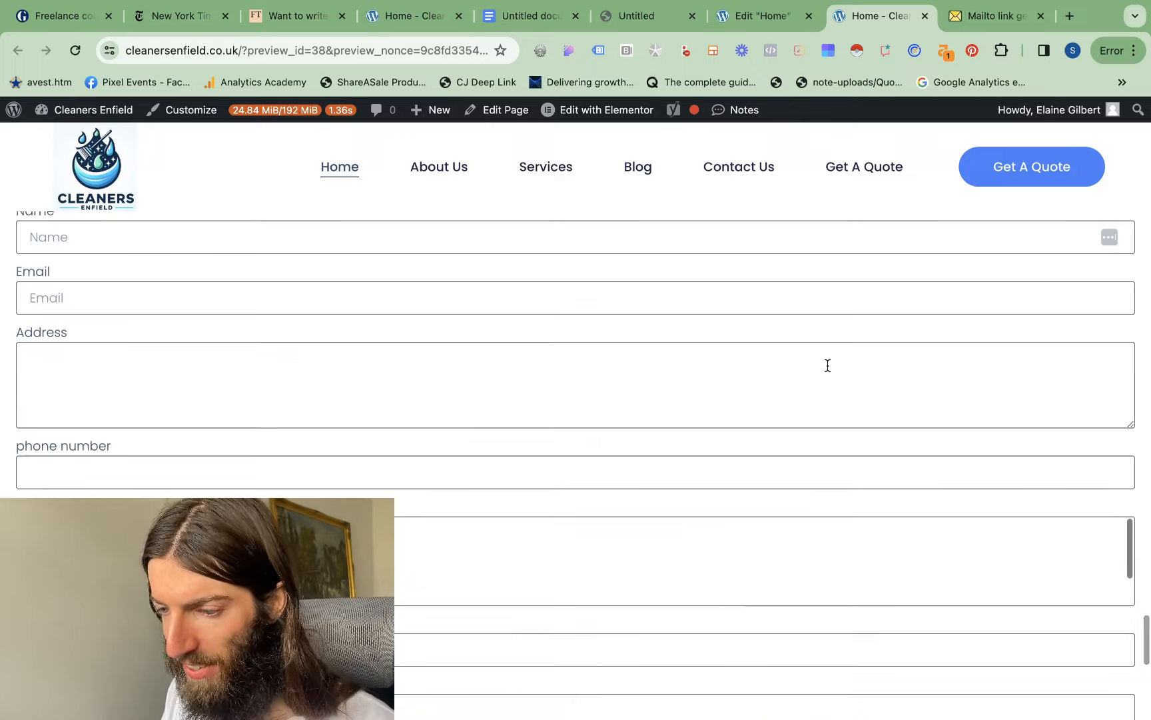
Return to the home page editor and copy the hero section's Book Now button
{"action": "left_click", "coordinate": [775, 23]}
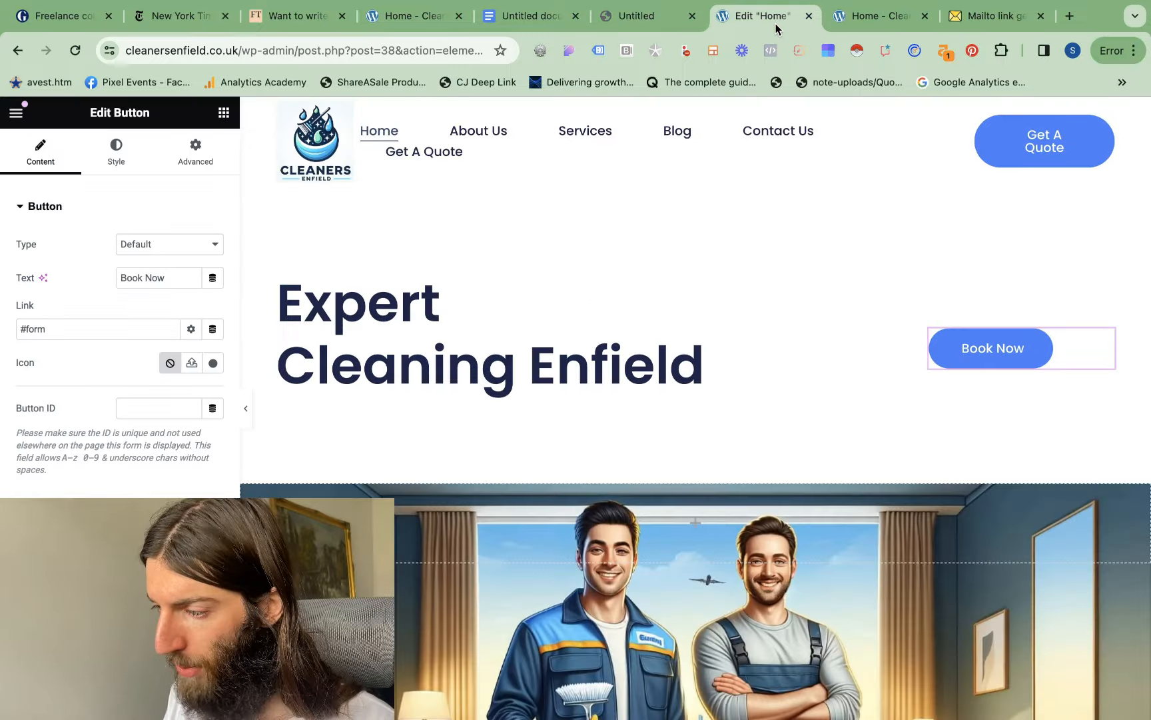
{"action": "right_click", "coordinate": [999, 356]}
{"action": "left_click", "coordinate": [973, 429]}
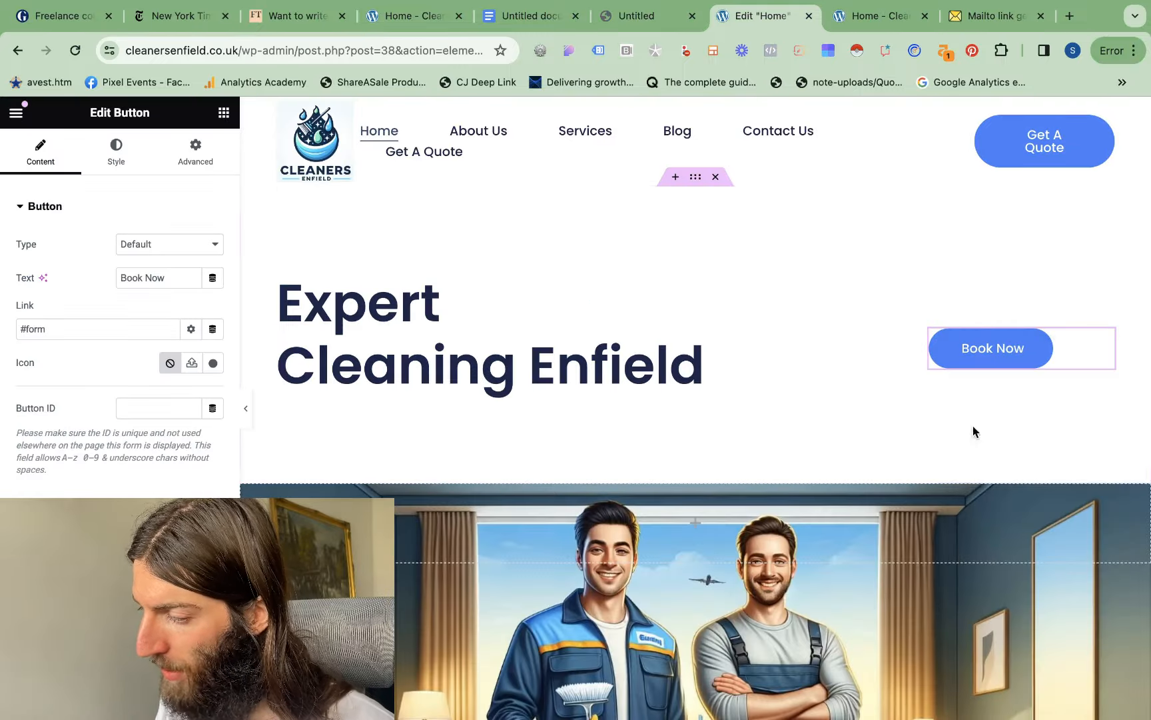
Link the Contact Us button in the "A Title to Turn the Visitor Into a Lead" call to action to #form
{"action": "scroll", "coordinate": [972, 431], "scroll_direction": "down", "scroll_amount": 5}
{"action": "scroll", "coordinate": [689, 473], "scroll_direction": "down", "scroll_amount": 5}
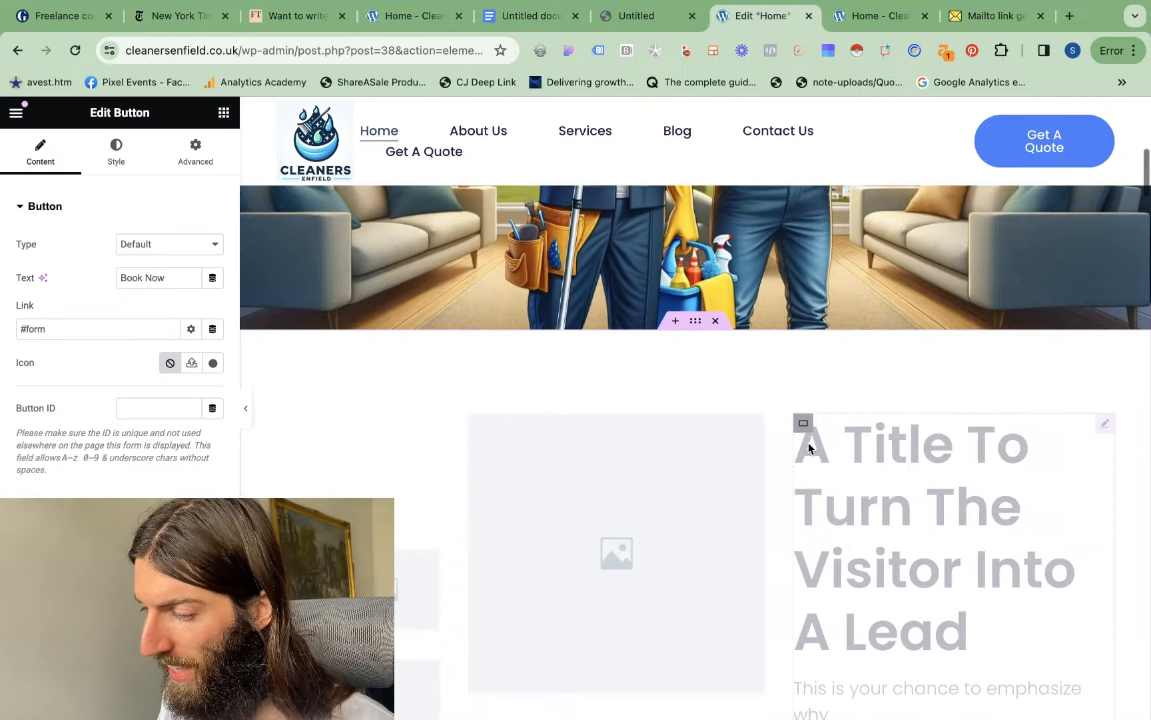
{"action": "scroll", "coordinate": [809, 442], "scroll_direction": "down", "scroll_amount": 6}
{"action": "scroll", "coordinate": [766, 426], "scroll_direction": "up", "scroll_amount": 3}
{"action": "left_click", "coordinate": [723, 406]}
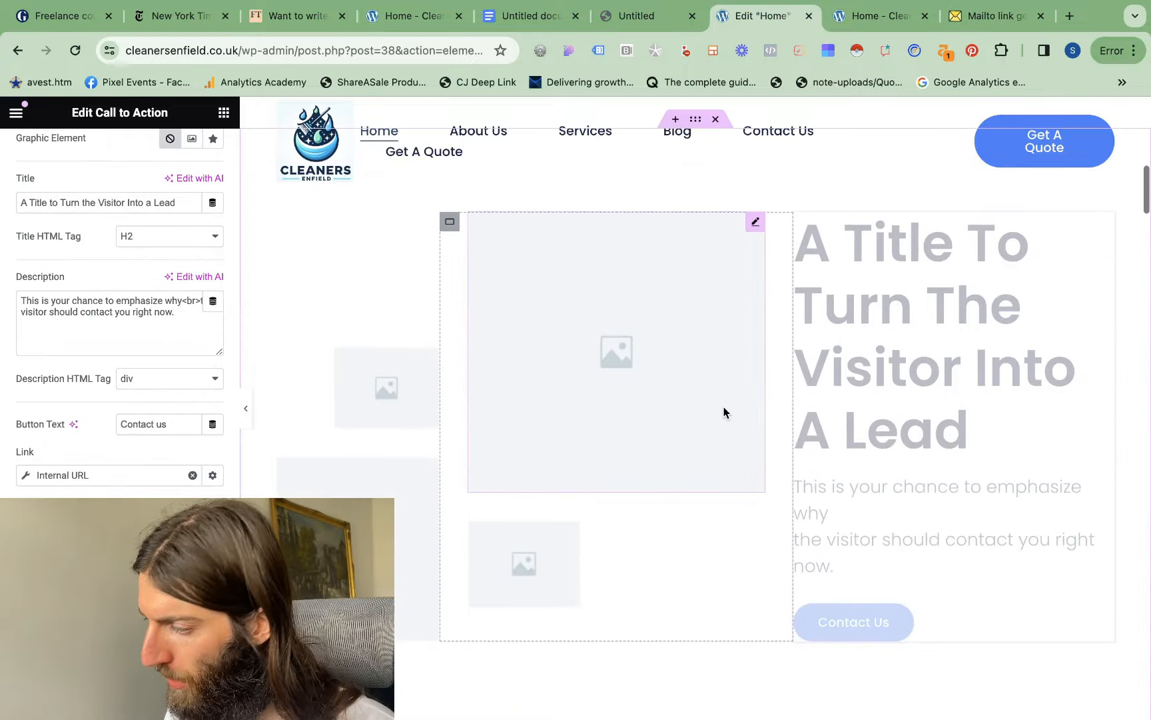
{"action": "scroll", "coordinate": [723, 412], "scroll_direction": "down", "scroll_amount": 1}
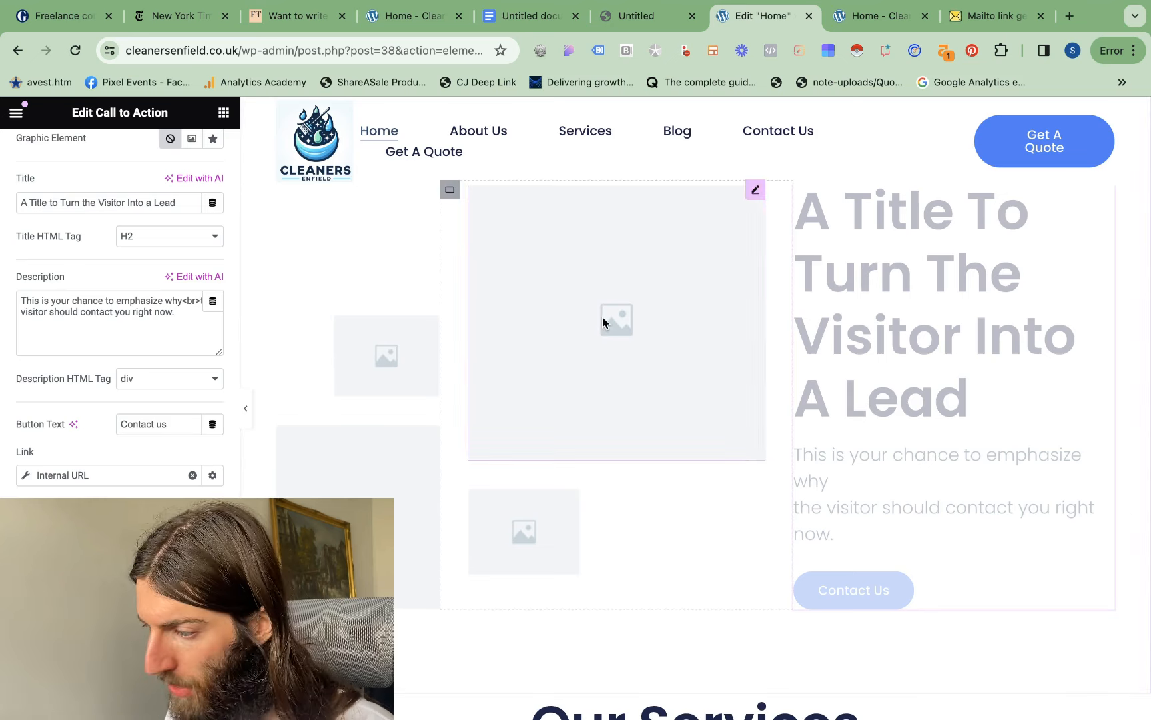
{"action": "scroll", "coordinate": [603, 322], "scroll_direction": "up", "scroll_amount": 2}
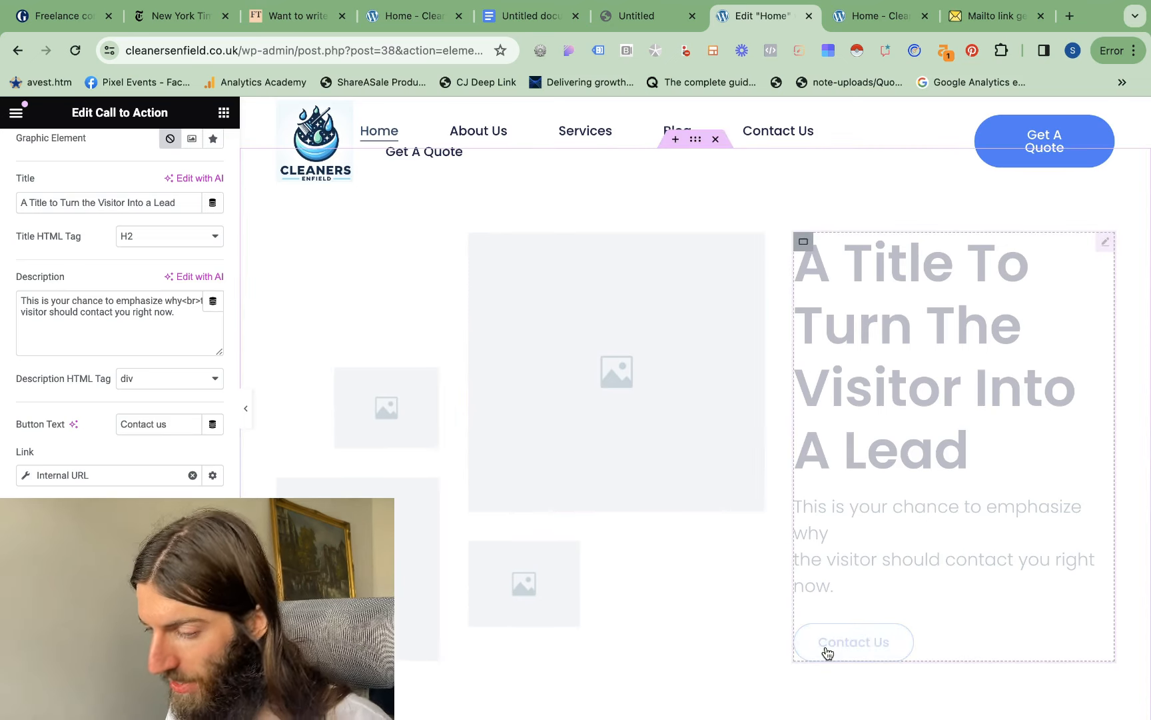
{"action": "left_click", "coordinate": [192, 475]}
{"action": "scroll", "coordinate": [86, 432], "scroll_direction": "up", "scroll_amount": 1}
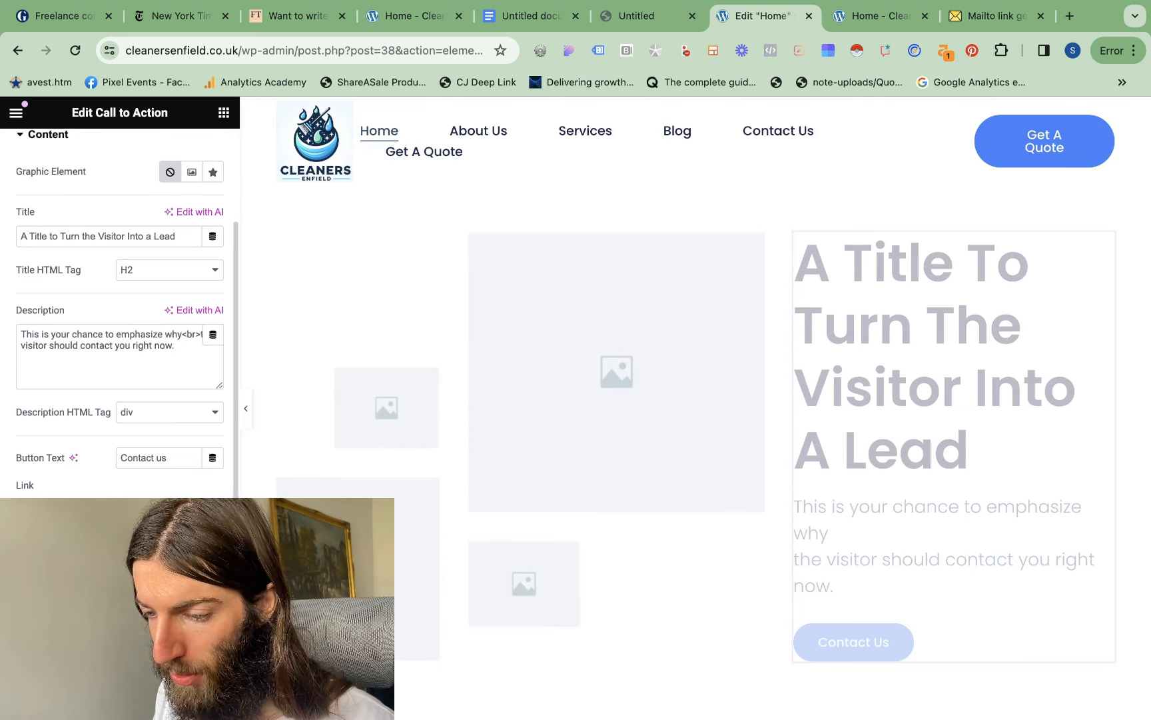
{"action": "type", "text": "#"}
{"action": "type", "text": "form"}
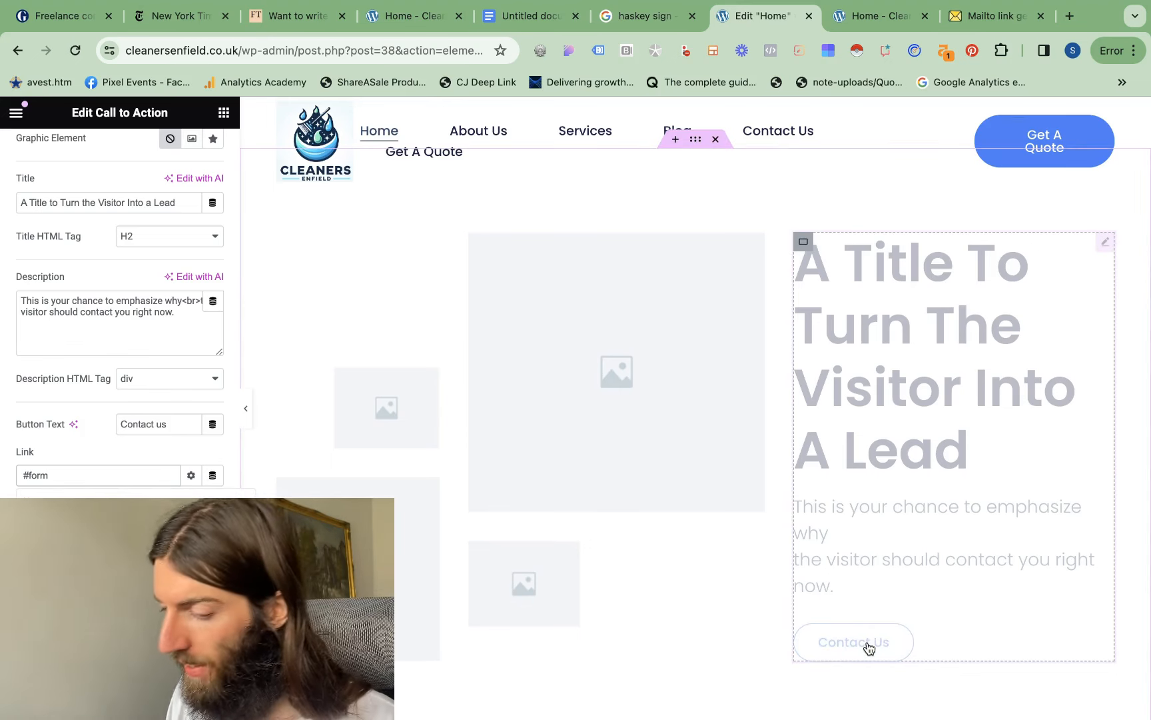
Paste a copy of the hero section's Book Now button below the View All Services button and centre it
{"action": "scroll", "coordinate": [870, 647], "scroll_direction": "down", "scroll_amount": 6}
{"action": "scroll", "coordinate": [869, 647], "scroll_direction": "down", "scroll_amount": 5}
{"action": "scroll", "coordinate": [522, 501], "scroll_direction": "up", "scroll_amount": 15}
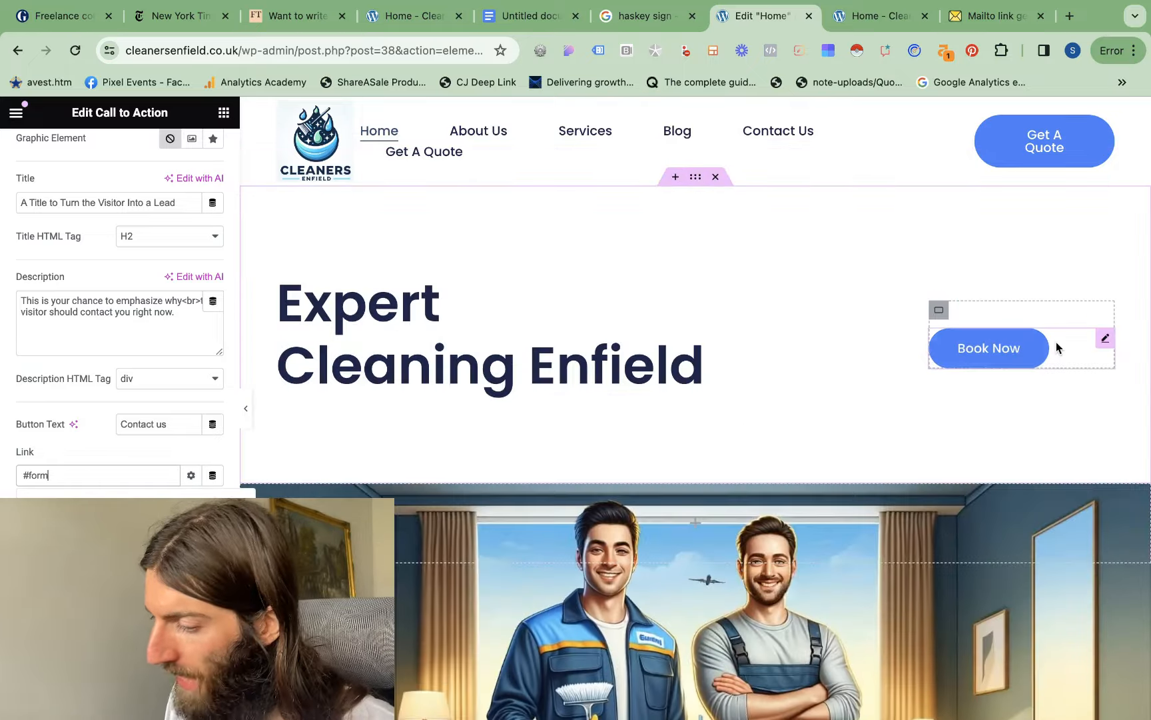
{"action": "right_click", "coordinate": [1057, 347]}
{"action": "left_click", "coordinate": [988, 424]}
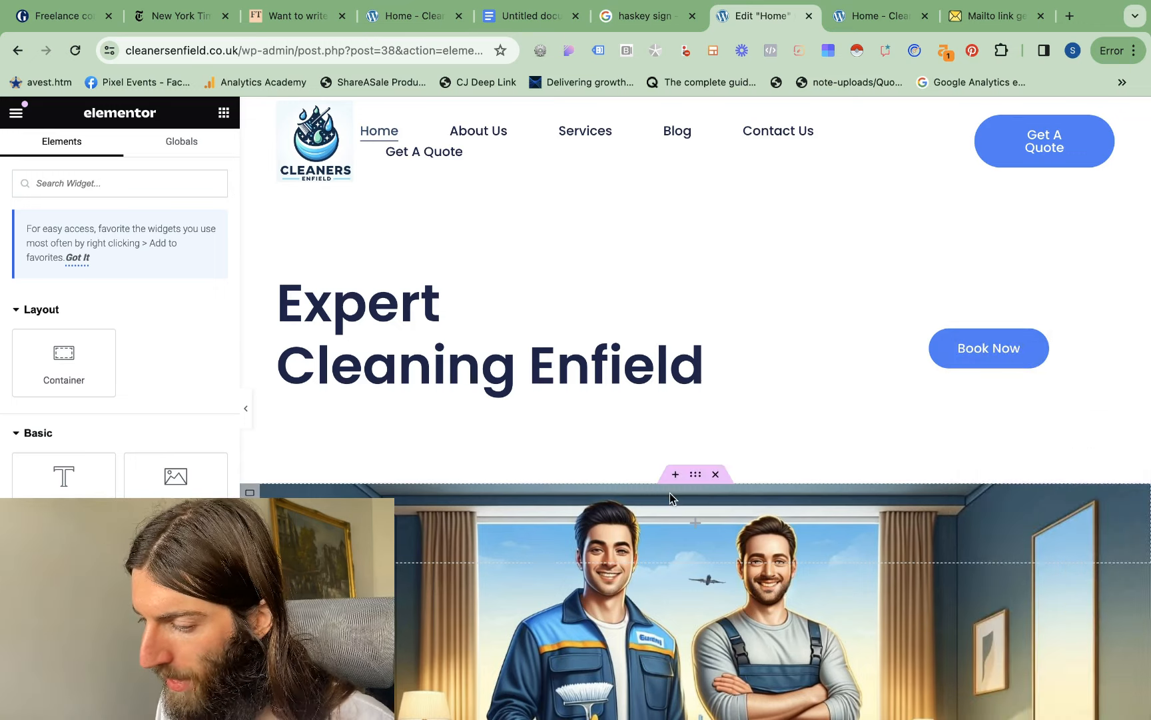
{"action": "scroll", "coordinate": [670, 496], "scroll_direction": "down", "scroll_amount": 10}
{"action": "scroll", "coordinate": [670, 496], "scroll_direction": "up", "scroll_amount": 5}
{"action": "right_click", "coordinate": [826, 436]}
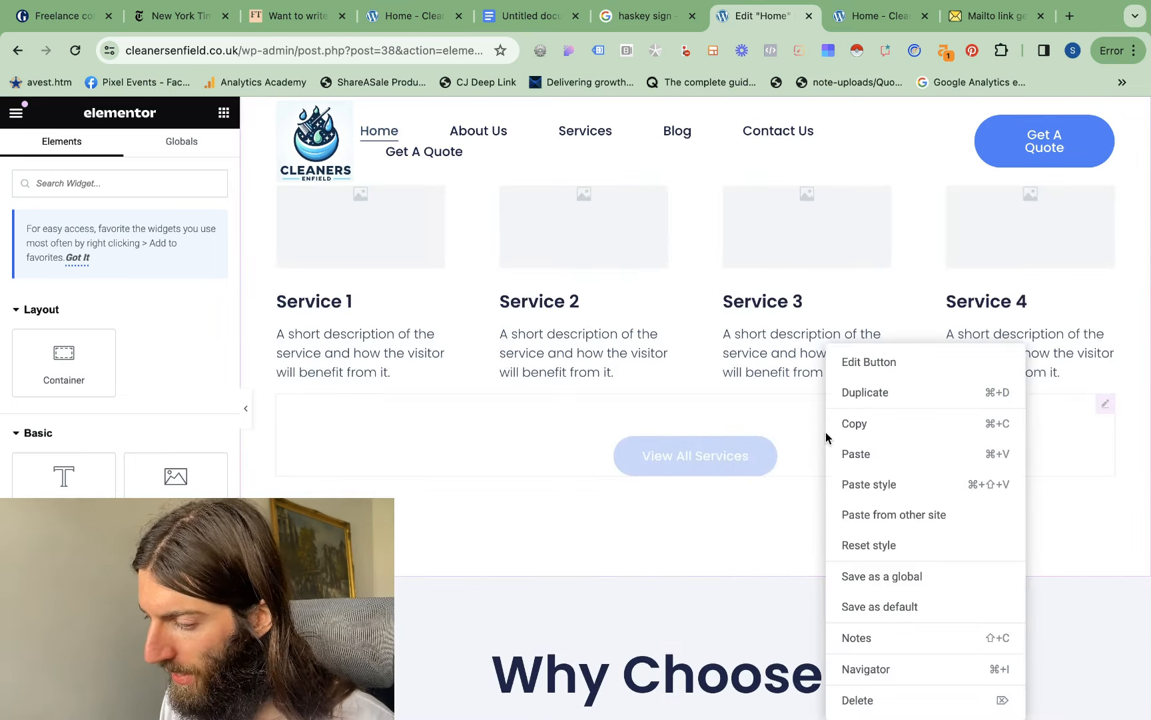
{"action": "left_click", "coordinate": [856, 454]}
{"action": "left_click", "coordinate": [116, 152]}
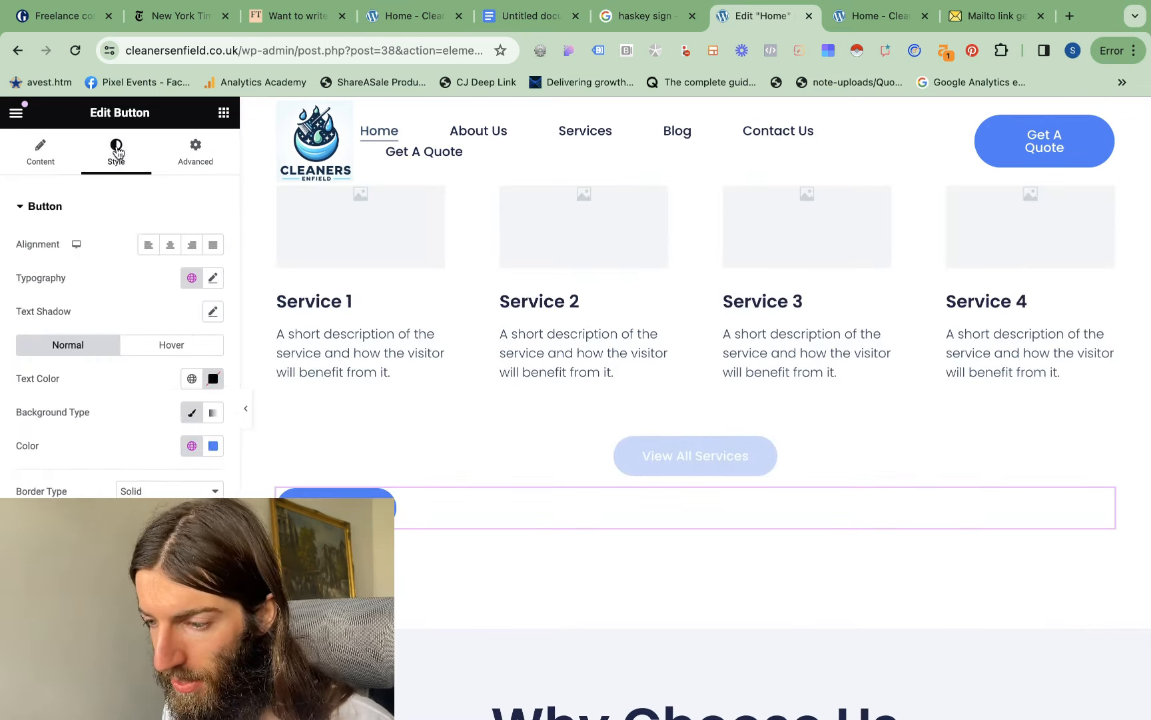
{"action": "left_click", "coordinate": [170, 247]}
Paste the Book Now button into the Why Choose Us section, place it between the heading and the benefits row, and centre it
{"action": "scroll", "coordinate": [645, 462], "scroll_direction": "down", "scroll_amount": 8}
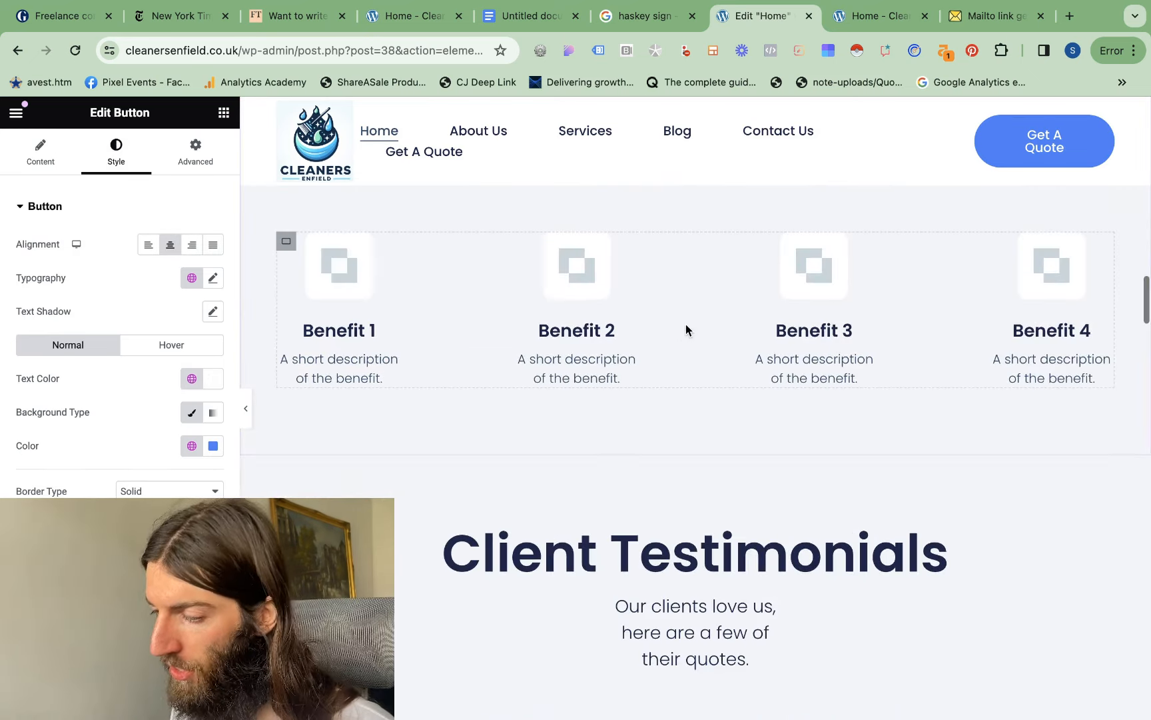
{"action": "right_click", "coordinate": [686, 324]}
{"action": "left_click", "coordinate": [732, 410]}
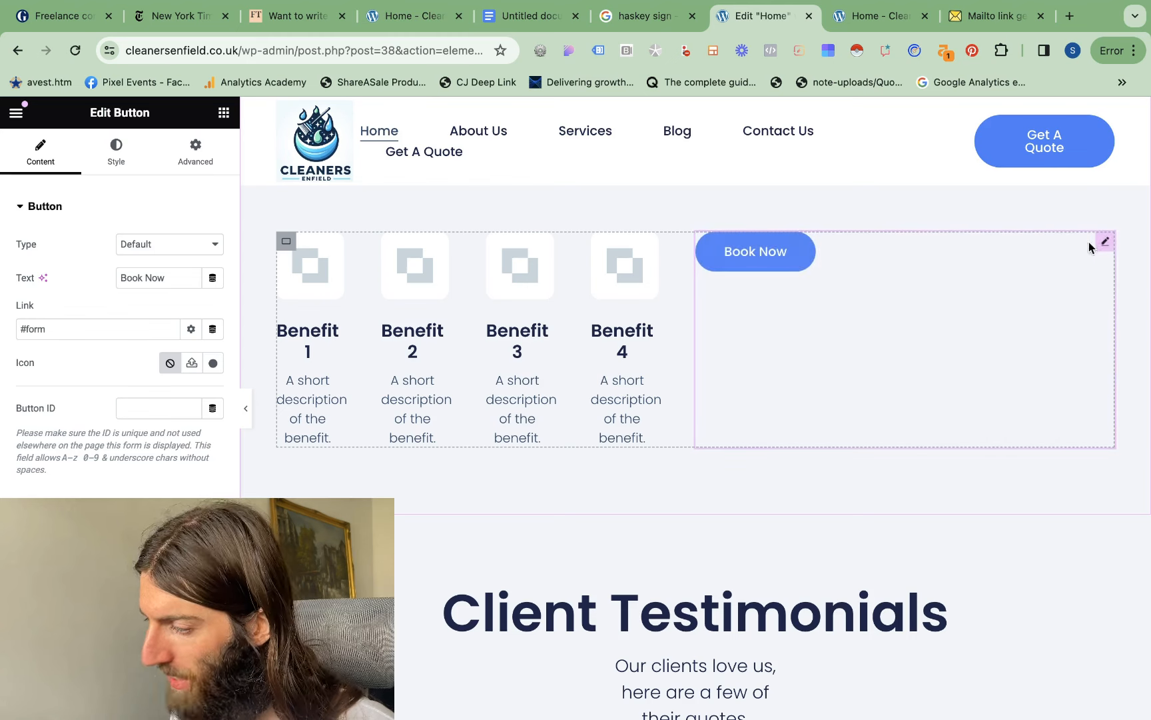
{"action": "left_click_drag", "start_coordinate": [755, 251], "coordinate": [772, 371]}
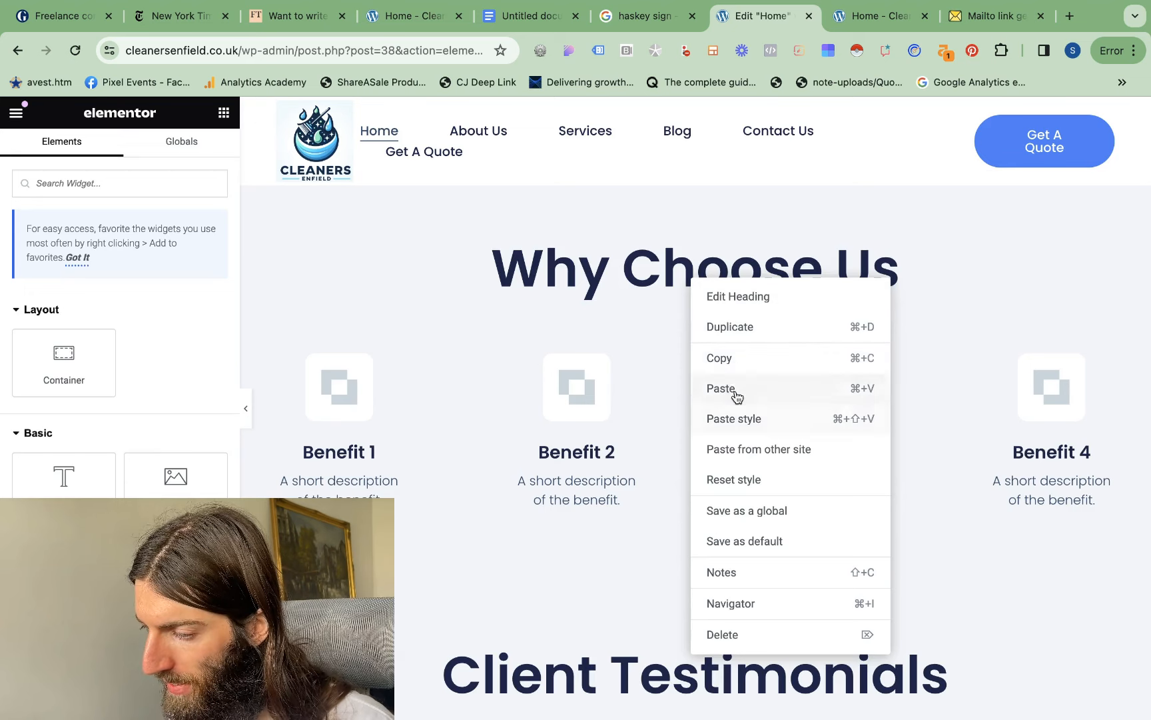
{"action": "left_click", "coordinate": [735, 390]}
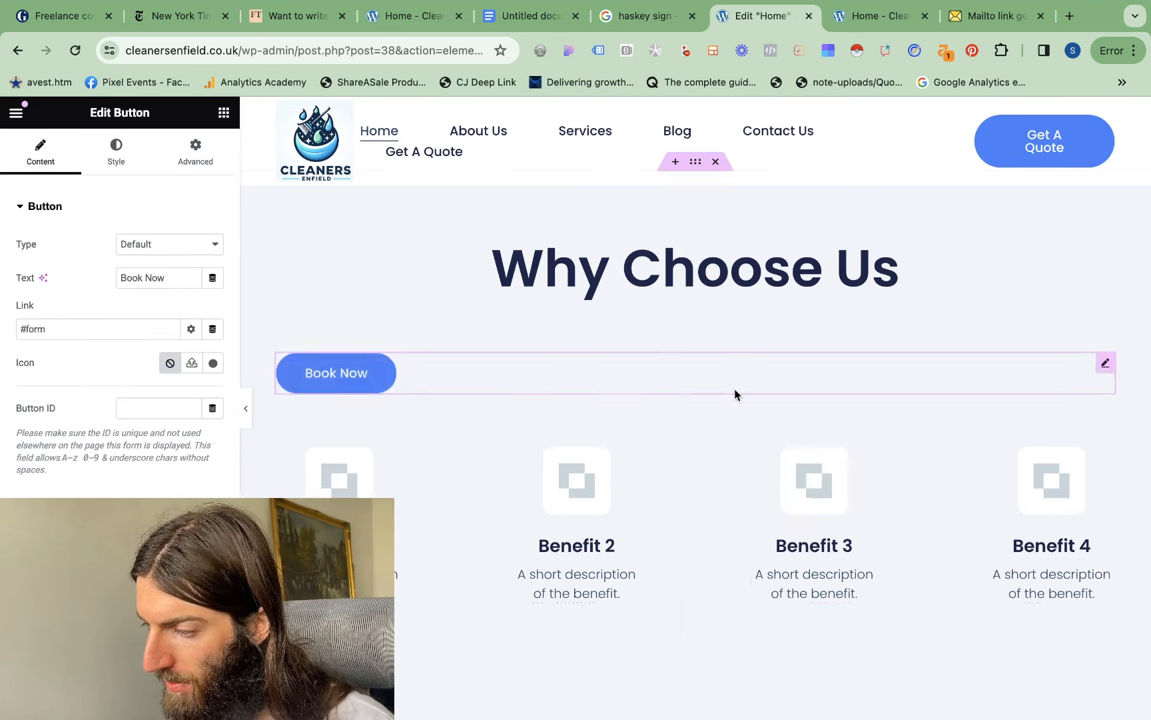
{"action": "left_click", "coordinate": [116, 152]}
{"action": "left_click", "coordinate": [170, 245]}
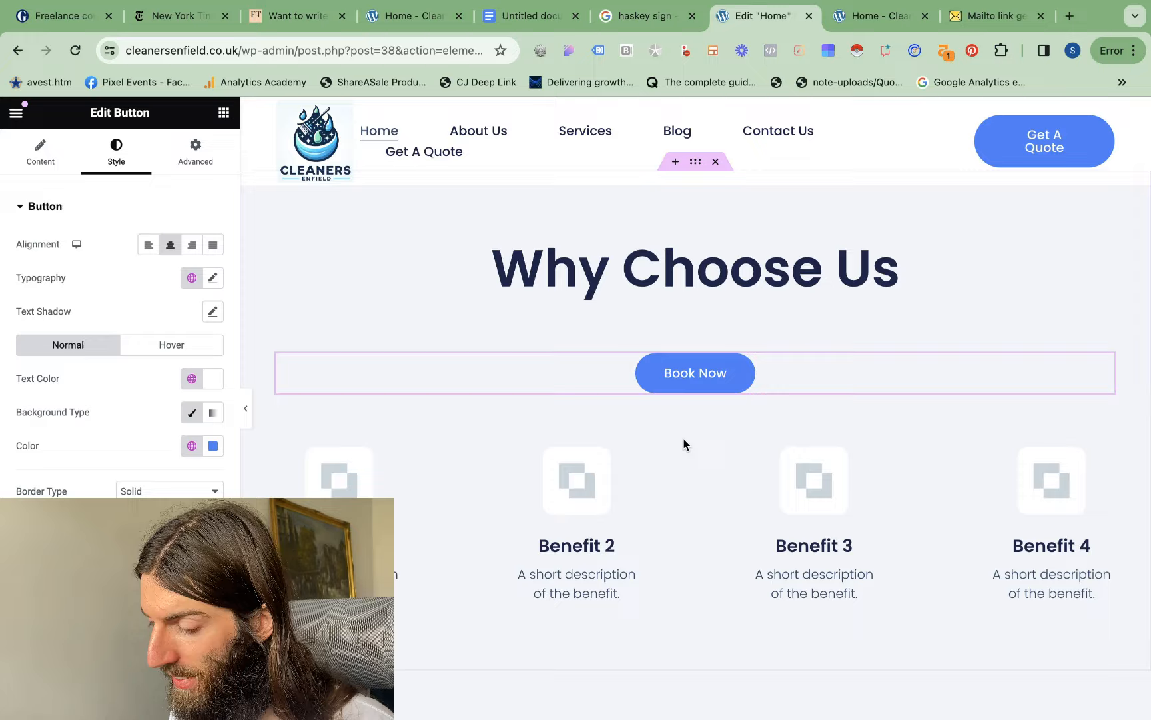
Paste the Book Now button below the client testimonials and centre it
{"action": "scroll", "coordinate": [684, 438], "scroll_direction": "down", "scroll_amount": 10}
{"action": "right_click", "coordinate": [690, 312]}
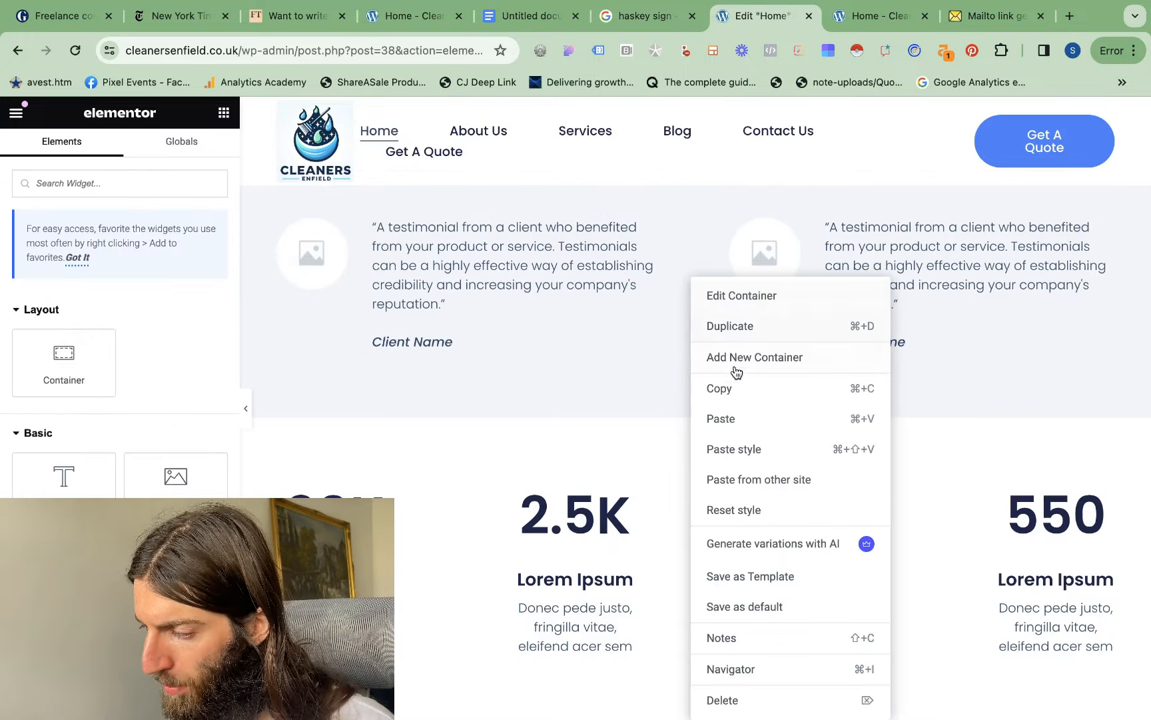
{"action": "left_click", "coordinate": [721, 420]}
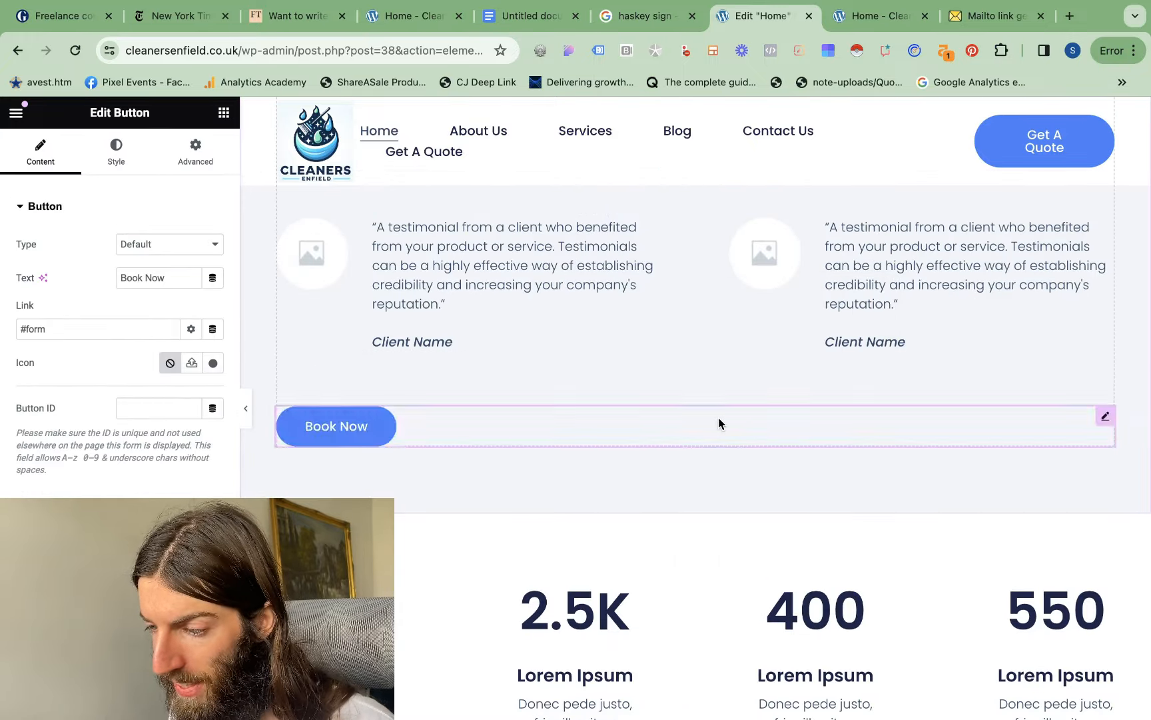
{"action": "left_click", "coordinate": [115, 153]}
{"action": "left_click", "coordinate": [169, 245]}
Review the page's Book Now buttons and the fields of the Book Your Cleaner Now form
{"action": "scroll", "coordinate": [686, 458], "scroll_direction": "down", "scroll_amount": 5}
{"action": "scroll", "coordinate": [688, 459], "scroll_direction": "up", "scroll_amount": 15}
{"action": "scroll", "coordinate": [688, 459], "scroll_direction": "up", "scroll_amount": 10}
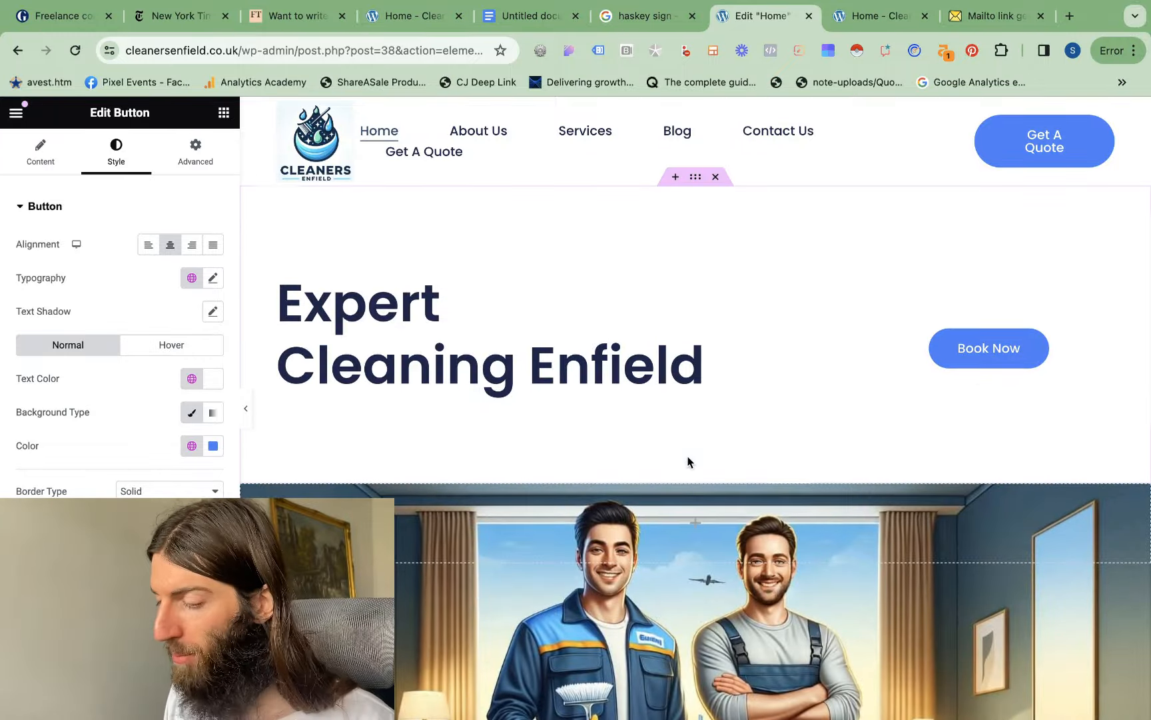
{"action": "scroll", "coordinate": [890, 357], "scroll_direction": "down", "scroll_amount": 20}
{"action": "scroll", "coordinate": [890, 356], "scroll_direction": "up", "scroll_amount": 5}
{"action": "scroll", "coordinate": [891, 362], "scroll_direction": "up", "scroll_amount": 7}
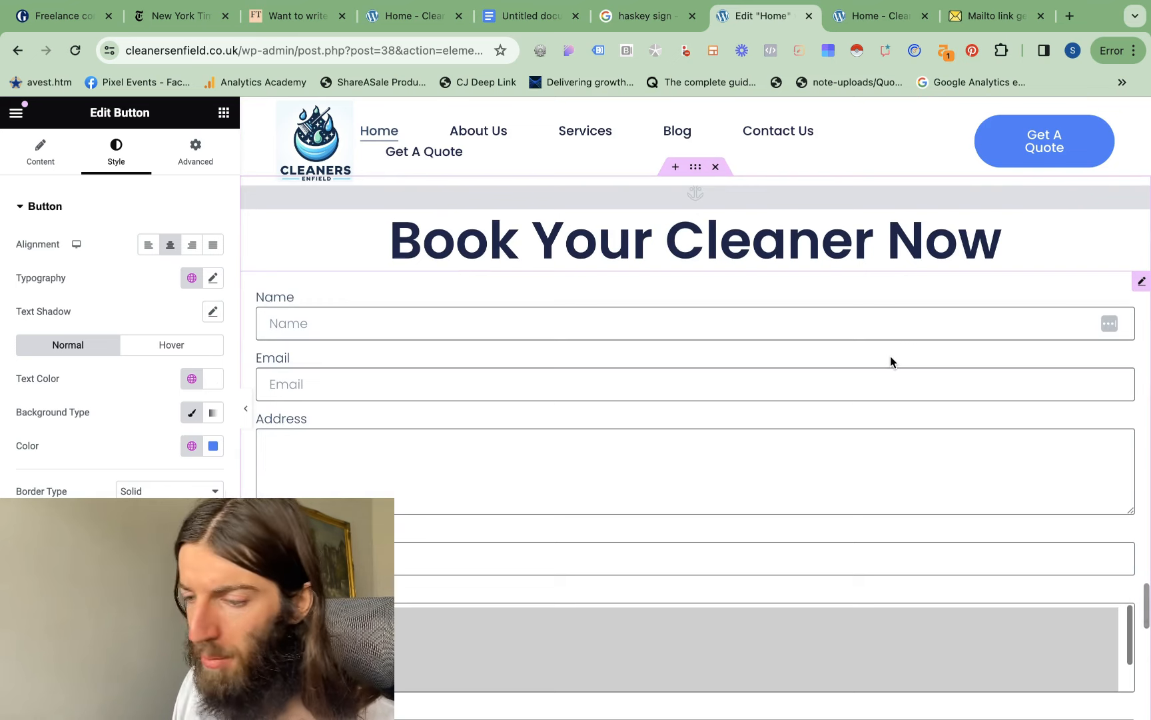
{"action": "scroll", "coordinate": [890, 361], "scroll_direction": "down", "scroll_amount": 1}
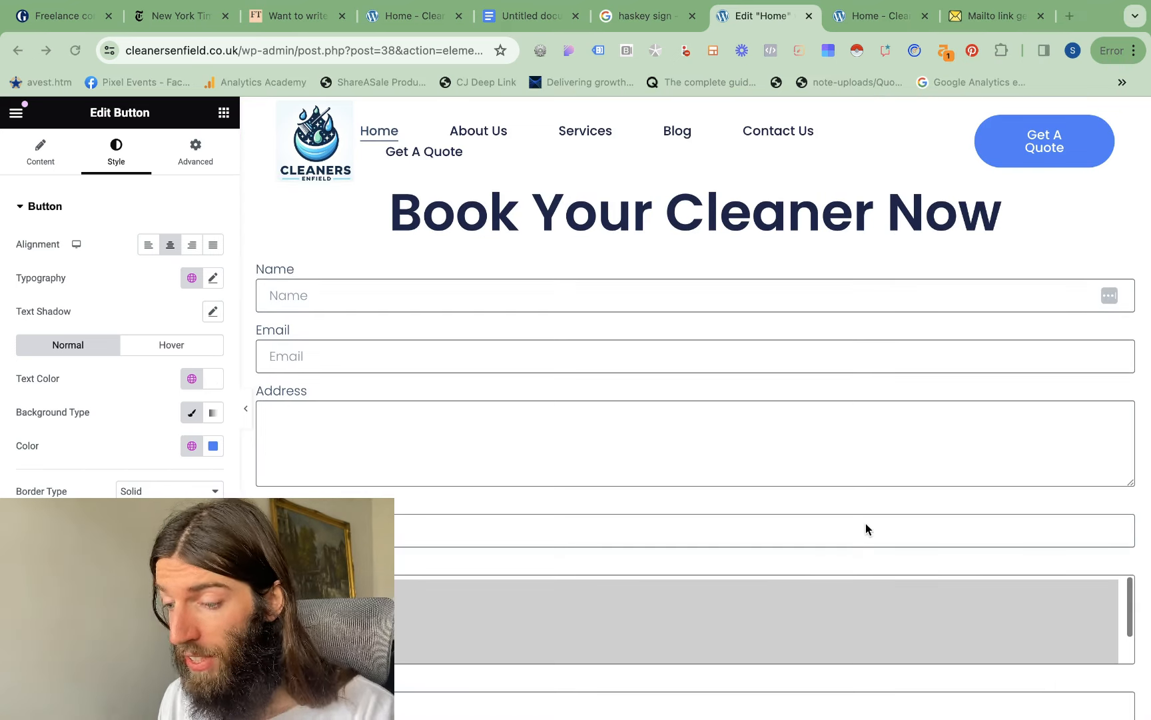
{"action": "scroll", "coordinate": [777, 423], "scroll_direction": "up", "scroll_amount": 3}
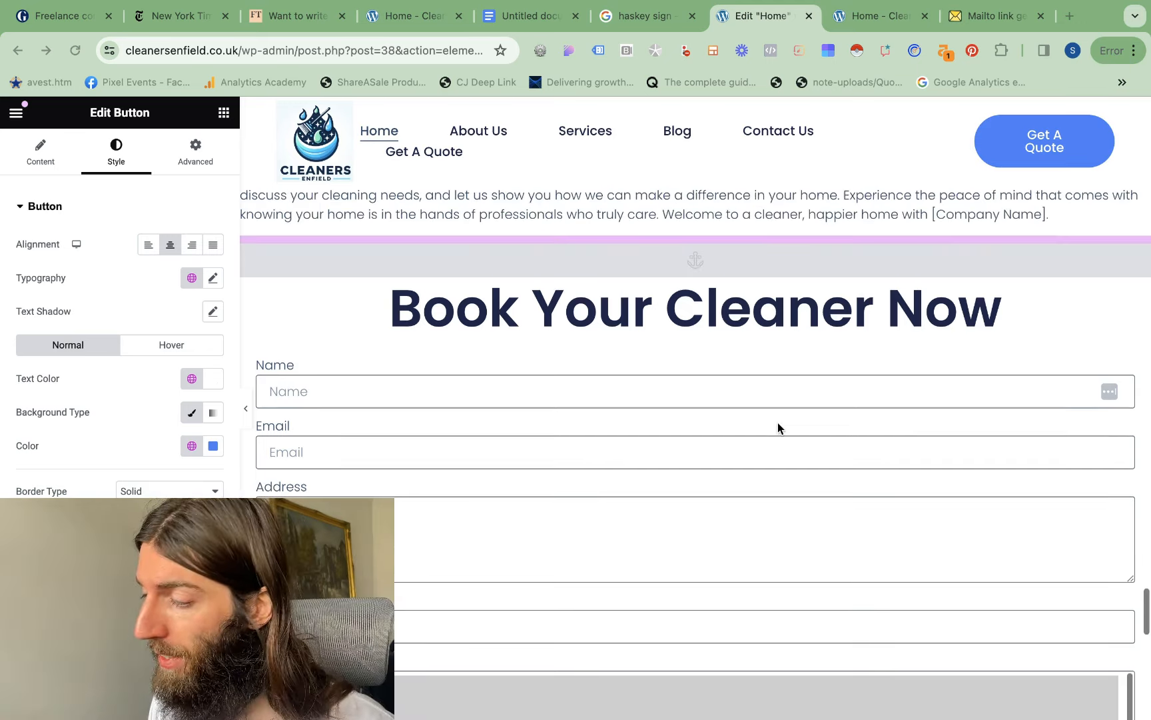
{"action": "scroll", "coordinate": [777, 423], "scroll_direction": "down", "scroll_amount": 5}
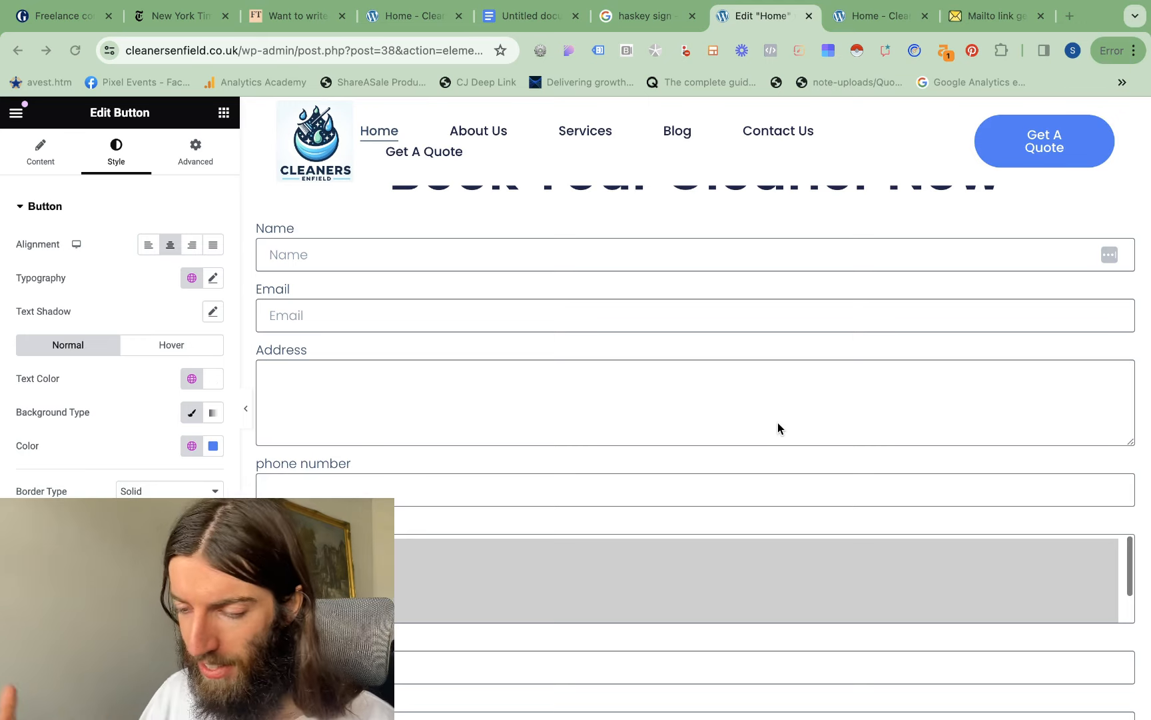
{"action": "scroll", "coordinate": [778, 424], "scroll_direction": "down", "scroll_amount": 8}
{"action": "scroll", "coordinate": [777, 422], "scroll_direction": "up", "scroll_amount": 7}
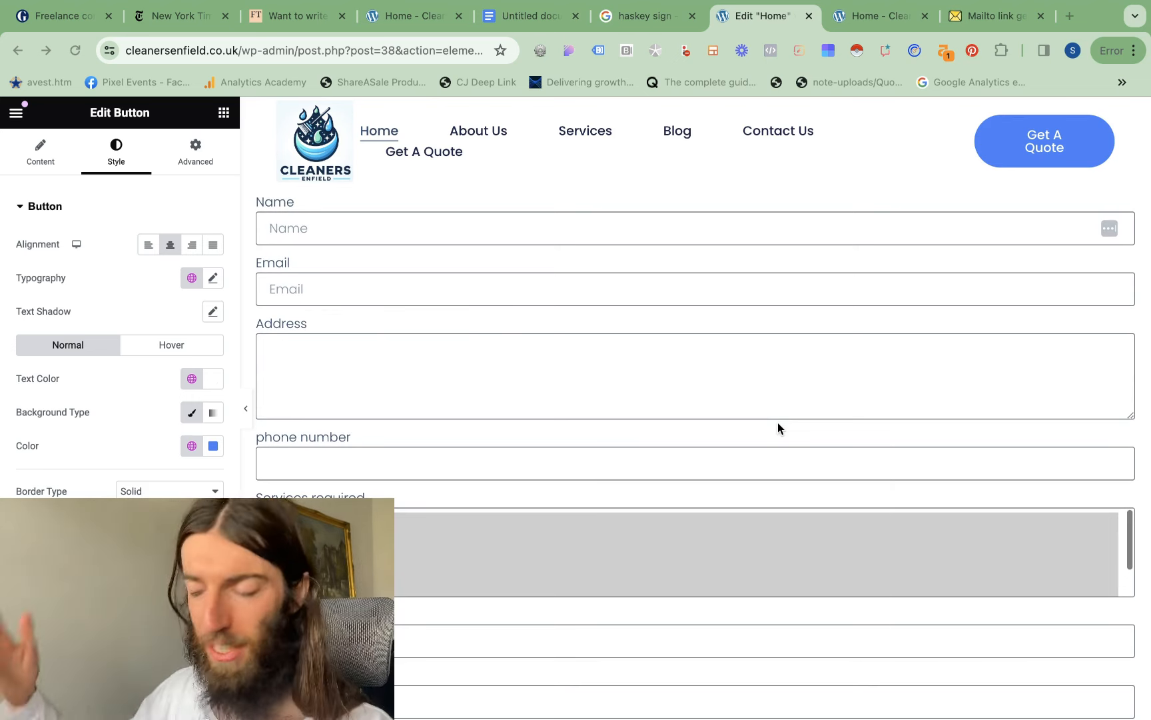
{"action": "scroll", "coordinate": [778, 423], "scroll_direction": "down", "scroll_amount": 3}
{"action": "scroll", "coordinate": [777, 427], "scroll_direction": "up", "scroll_amount": 7}
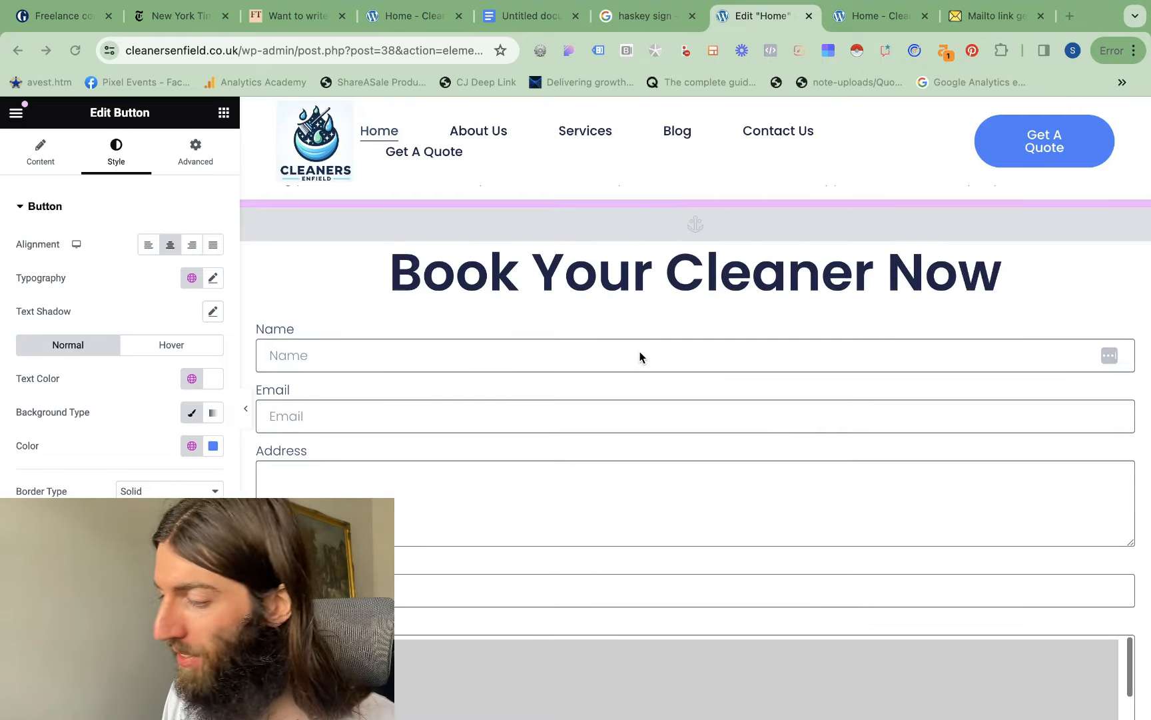
Add a Step field to the booking form and place it between the Email and Address fields
{"action": "left_click", "coordinate": [41, 152]}
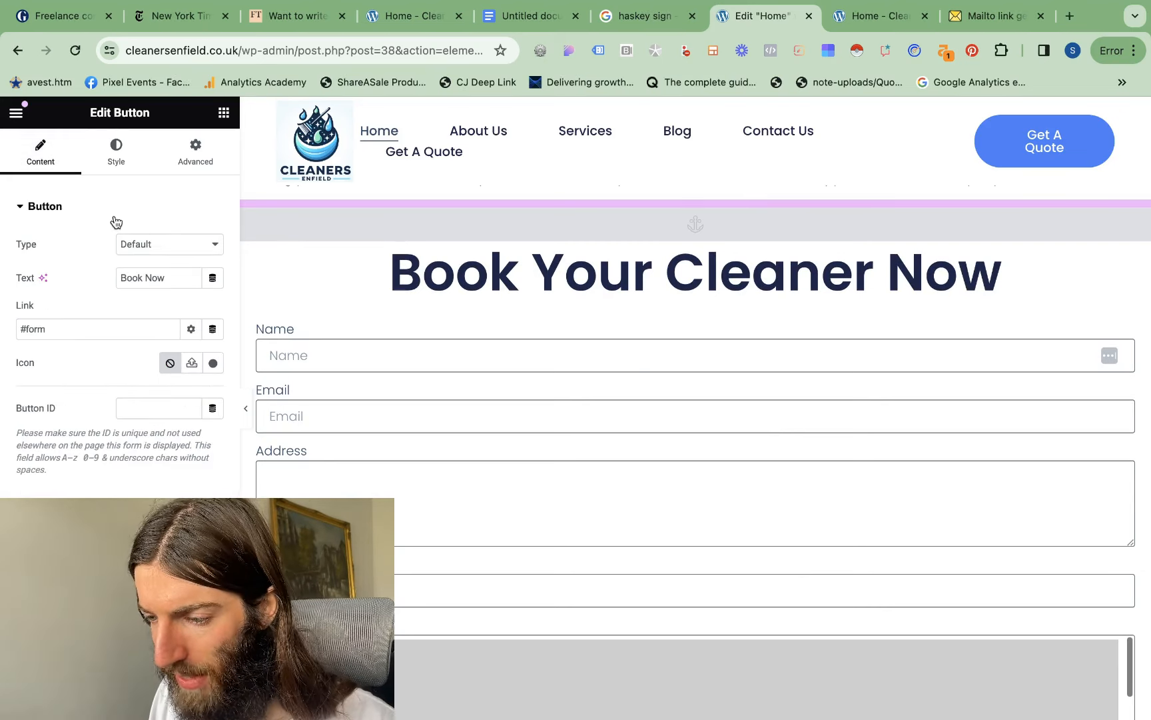
{"action": "left_click", "coordinate": [713, 329]}
{"action": "left_click", "coordinate": [45, 154]}
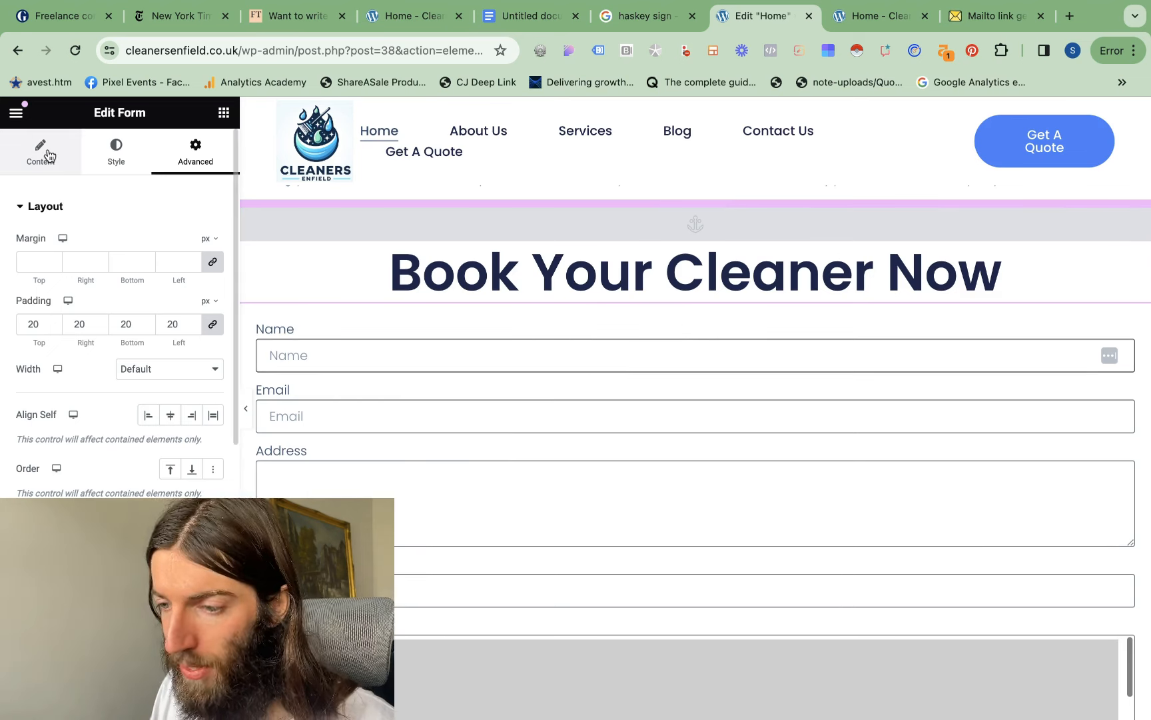
{"action": "scroll", "coordinate": [140, 300], "scroll_direction": "down", "scroll_amount": 3}
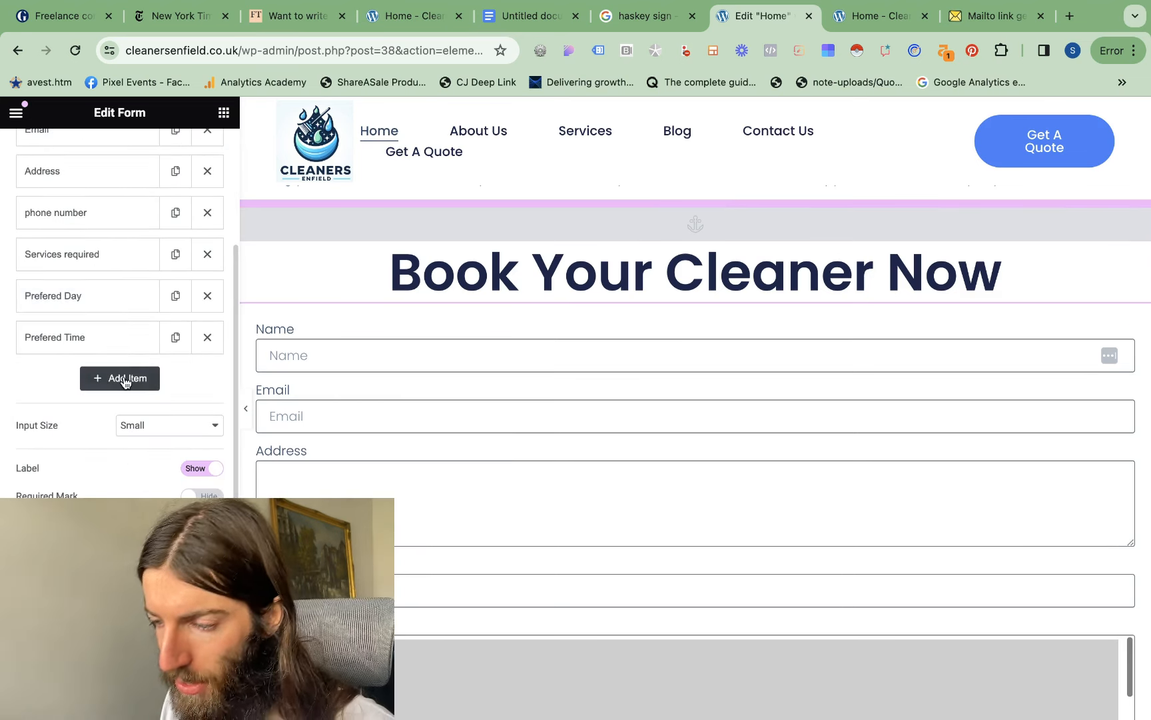
{"action": "left_click", "coordinate": [124, 383]}
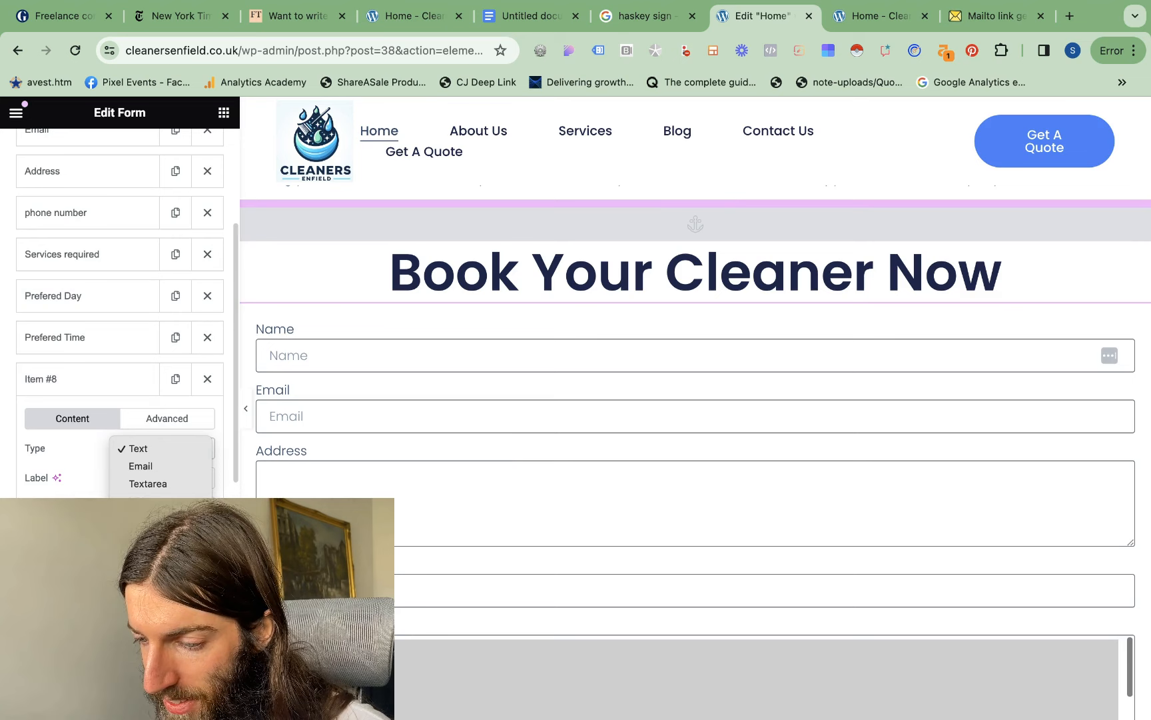
{"action": "scroll", "coordinate": [160, 426], "scroll_direction": "down", "scroll_amount": 3}
{"action": "left_click_drag", "start_coordinate": [98, 418], "coordinate": [116, 125]}
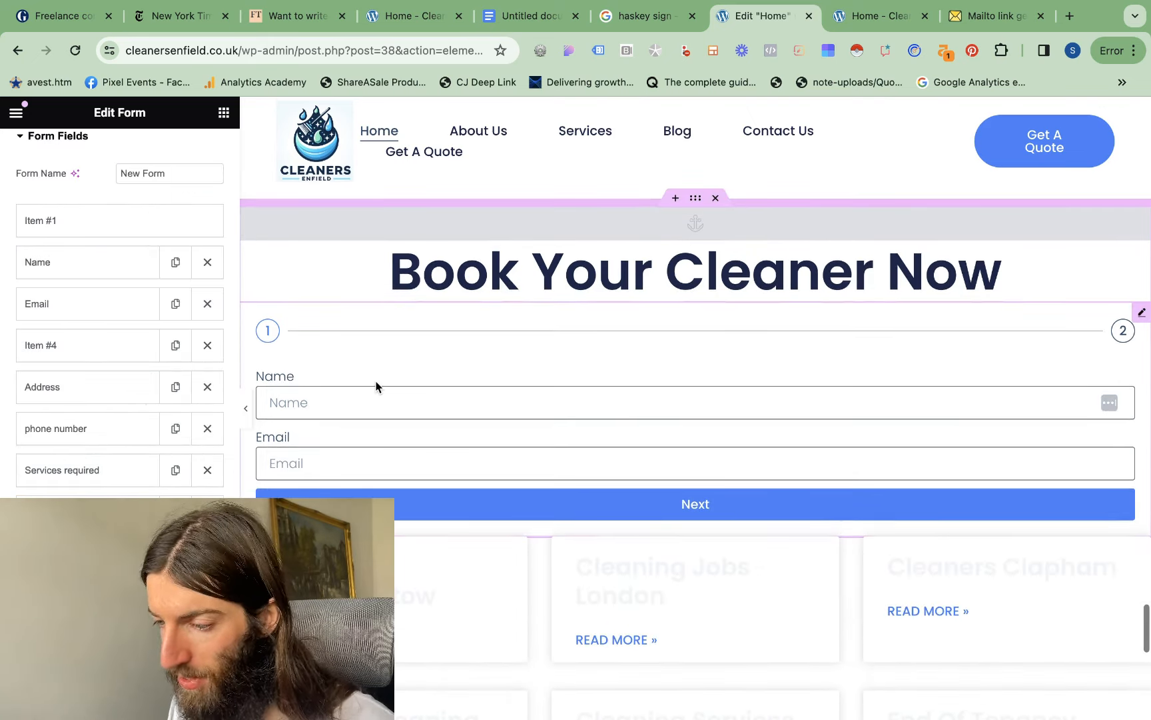
Move the form's step break directly after the Name field and check the multi-step form at full page width
{"action": "left_click_drag", "start_coordinate": [69, 348], "coordinate": [76, 301]}
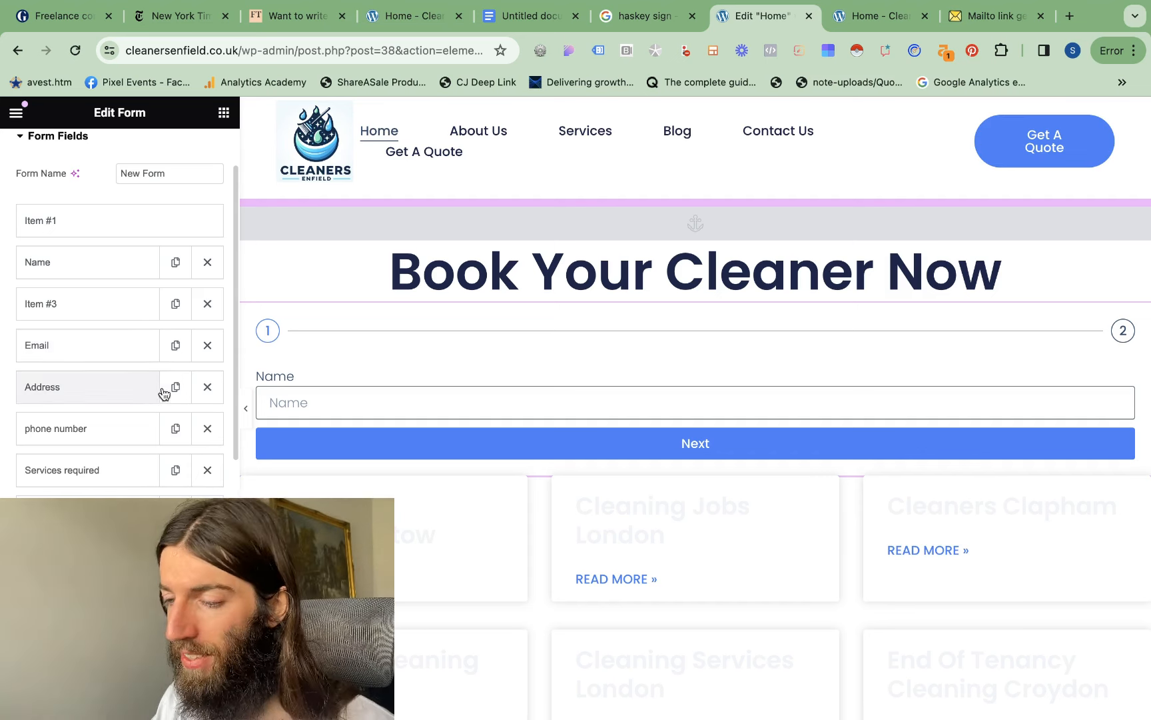
{"action": "left_click", "coordinate": [246, 408]}
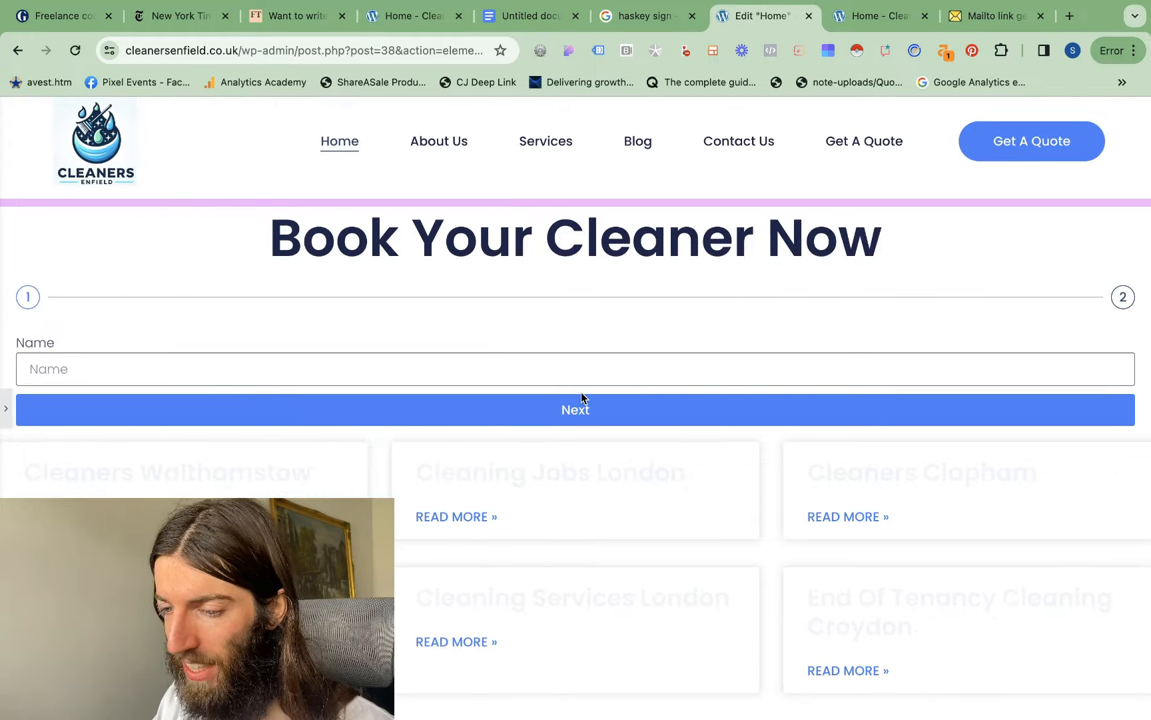
{"action": "scroll", "coordinate": [581, 393], "scroll_direction": "up", "scroll_amount": 2}
{"action": "scroll", "coordinate": [581, 392], "scroll_direction": "down", "scroll_amount": 2}
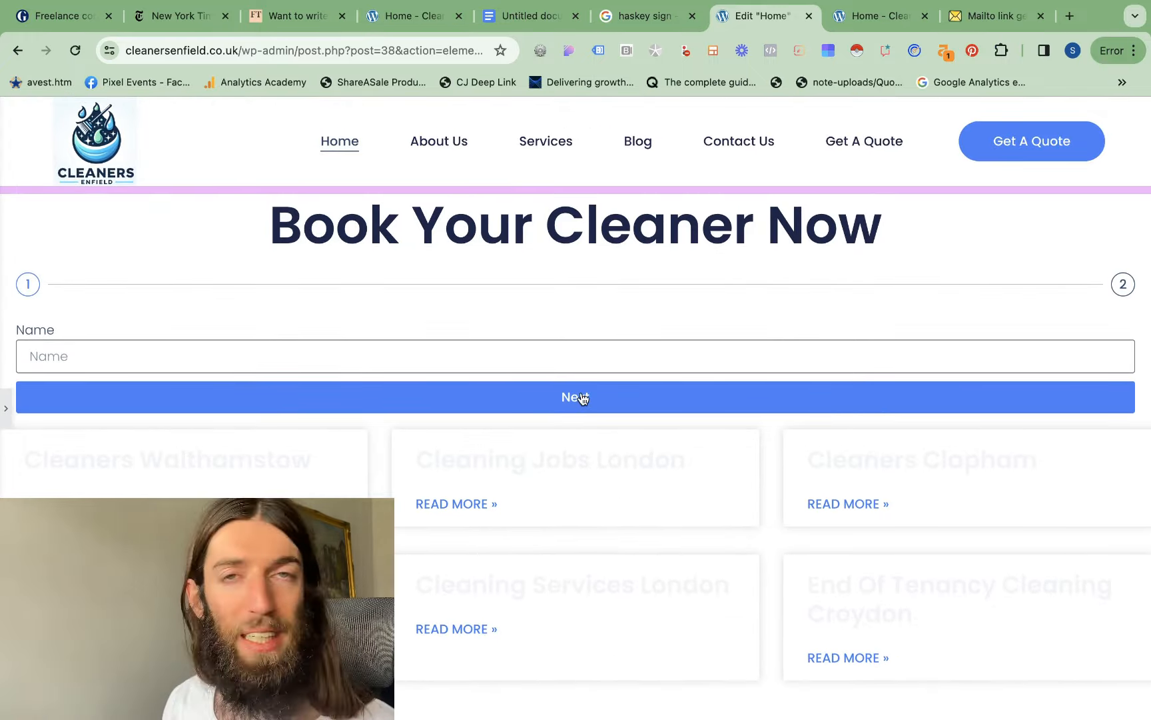
{"action": "left_click", "coordinate": [4, 413]}
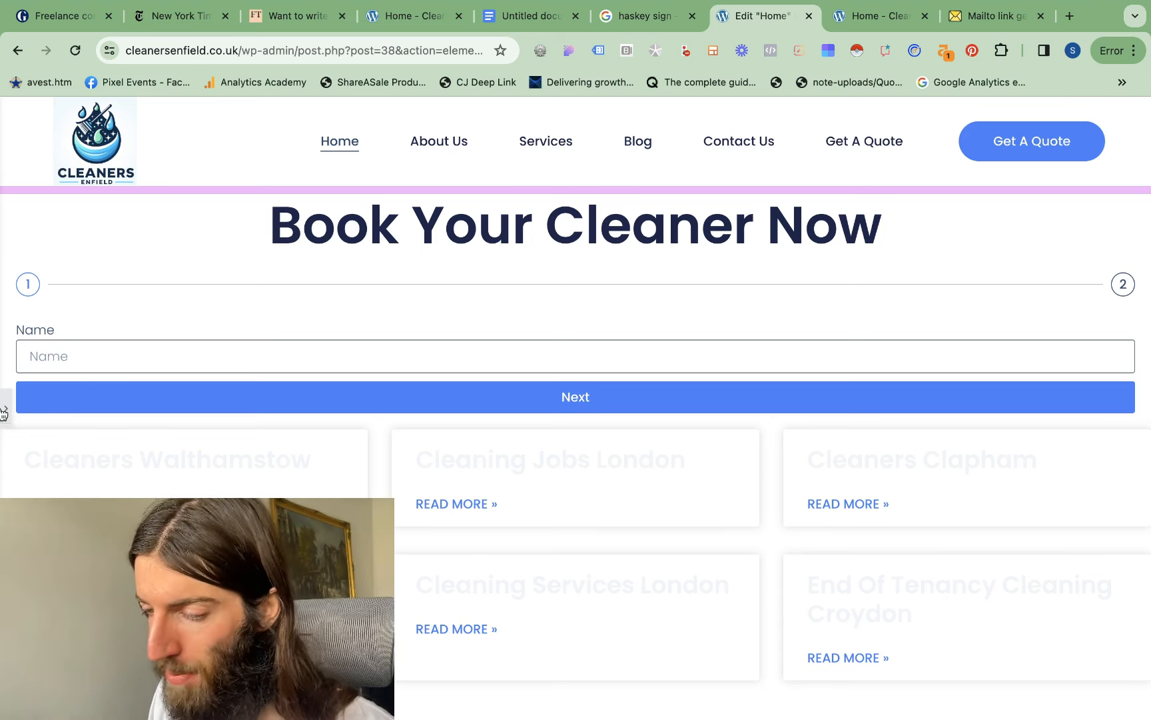
Add another Step field to the booking form and place it between the Email and Address fields
{"action": "scroll", "coordinate": [113, 200], "scroll_direction": "down", "scroll_amount": 6}
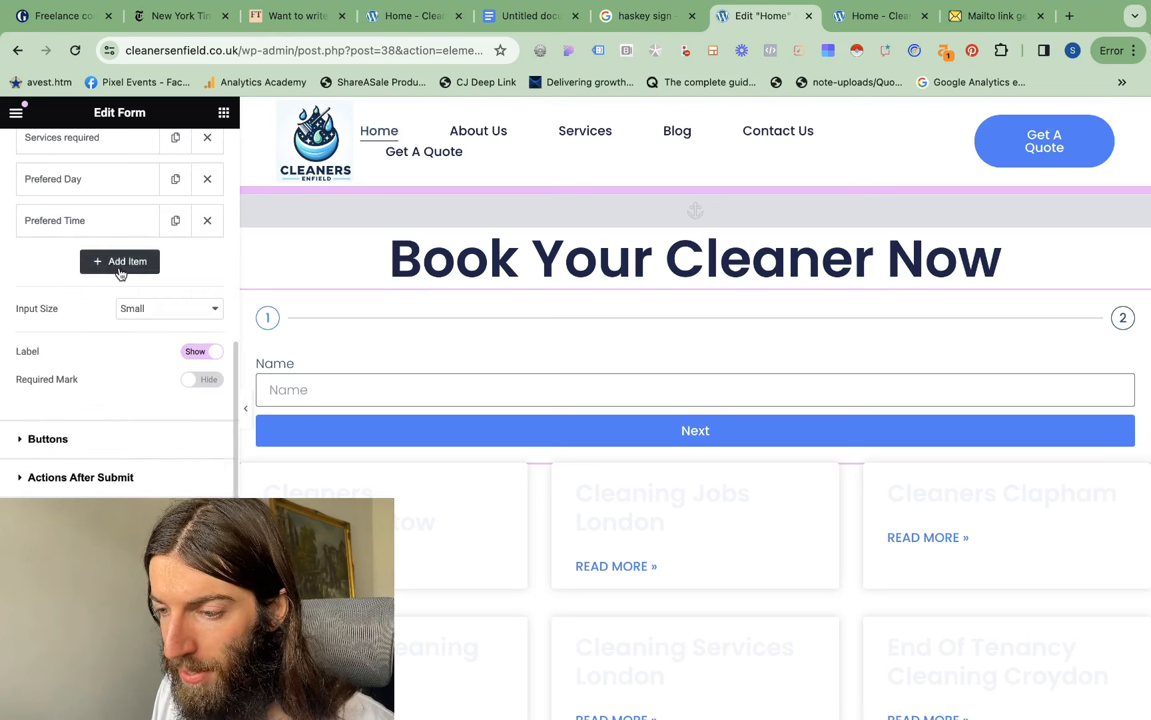
{"action": "left_click", "coordinate": [118, 266]}
{"action": "left_click", "coordinate": [175, 333]}
{"action": "left_click", "coordinate": [139, 667]}
{"action": "scroll", "coordinate": [108, 457], "scroll_direction": "up", "scroll_amount": 2}
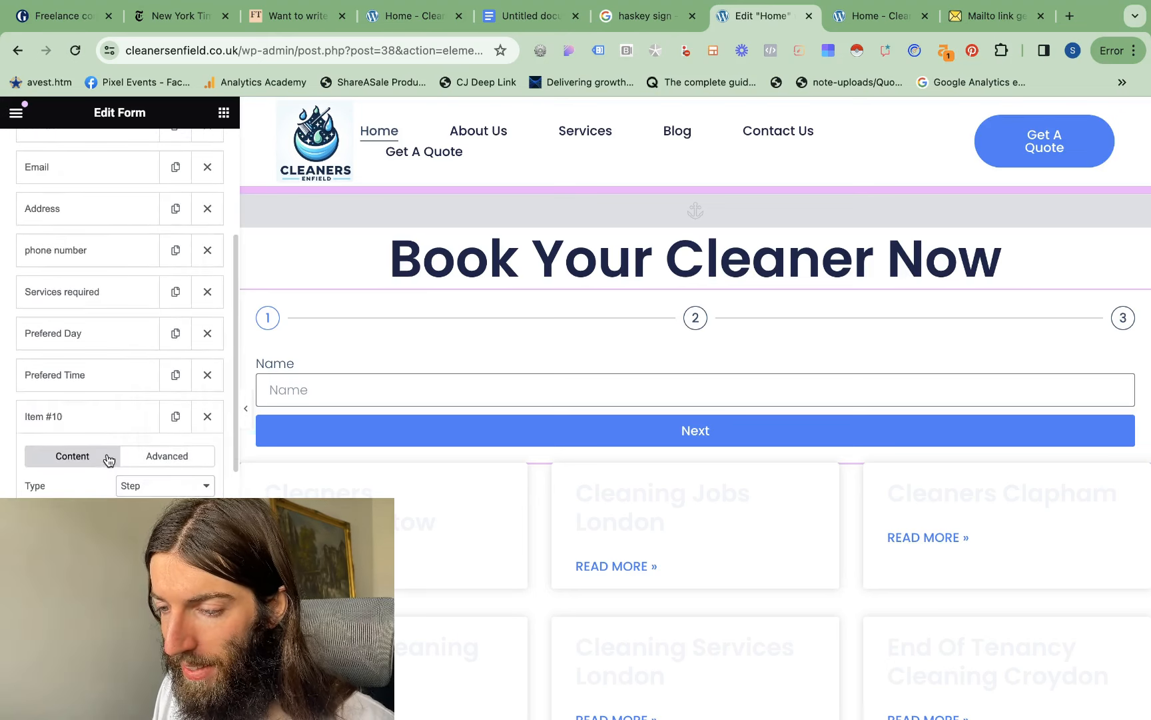
{"action": "left_click_drag", "start_coordinate": [93, 417], "coordinate": [102, 209]}
{"action": "left_click", "coordinate": [102, 209]}
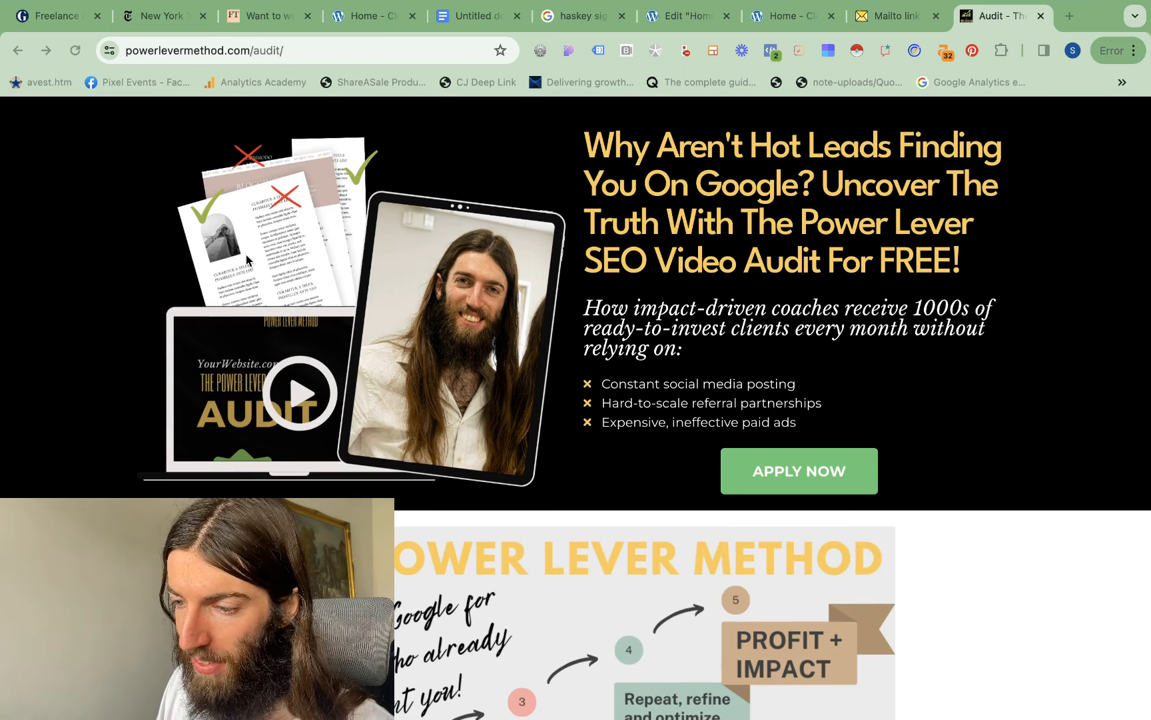
Review the powerlevermethod.com/audit page from its headline down to the client testimonials as a landing page example
{"action": "scroll", "coordinate": [333, 216], "scroll_direction": "down", "scroll_amount": 5}
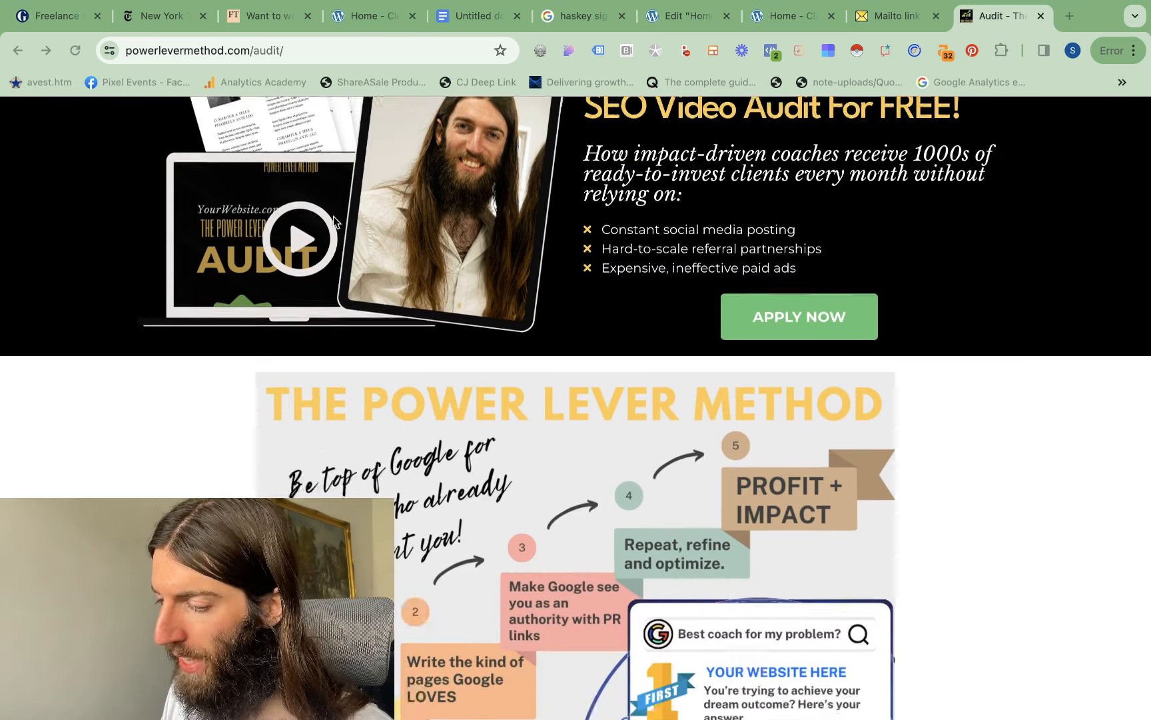
{"action": "scroll", "coordinate": [785, 441], "scroll_direction": "down", "scroll_amount": 7}
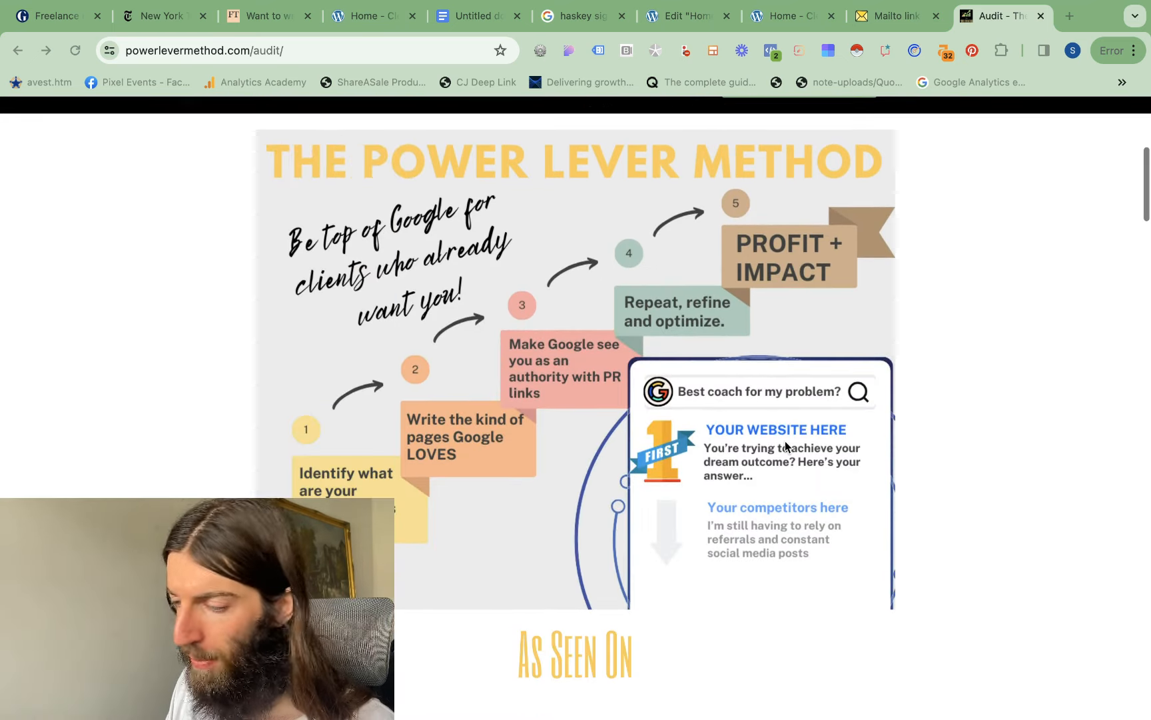
{"action": "scroll", "coordinate": [785, 441], "scroll_direction": "down", "scroll_amount": 1}
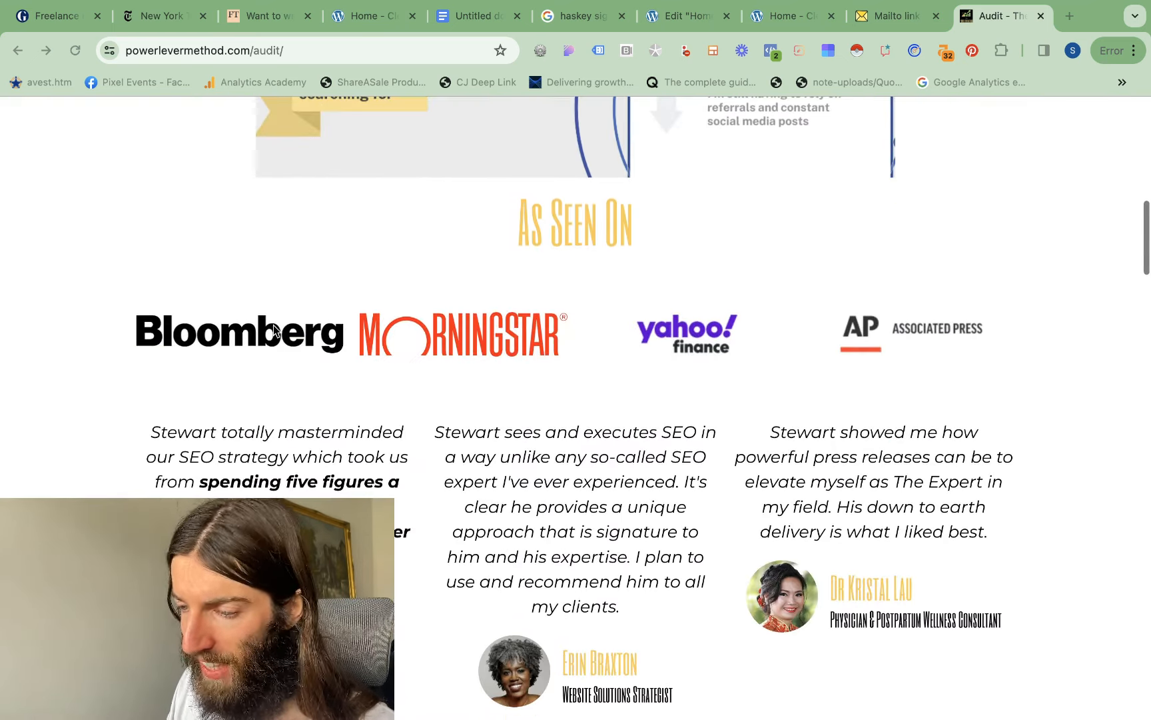
{"action": "scroll", "coordinate": [280, 423], "scroll_direction": "down", "scroll_amount": 4}
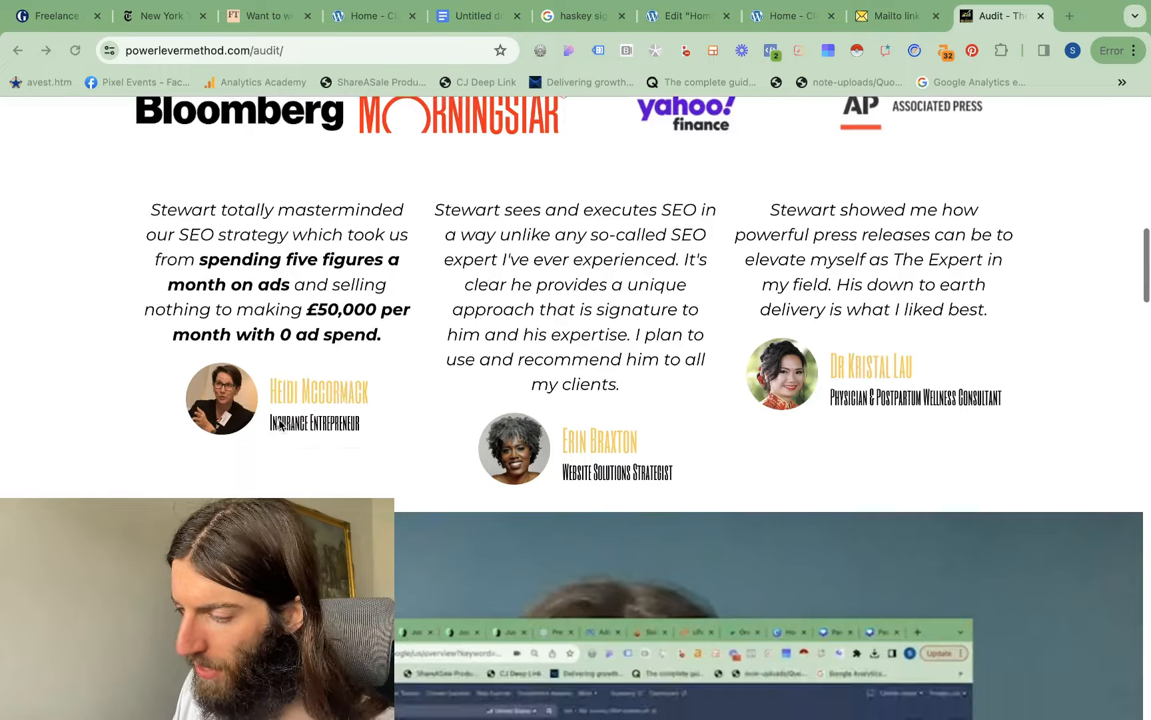
{"action": "scroll", "coordinate": [280, 423], "scroll_direction": "up", "scroll_amount": 2}
{"action": "scroll", "coordinate": [280, 424], "scroll_direction": "down", "scroll_amount": 9}
{"action": "scroll", "coordinate": [518, 379], "scroll_direction": "up", "scroll_amount": 20}
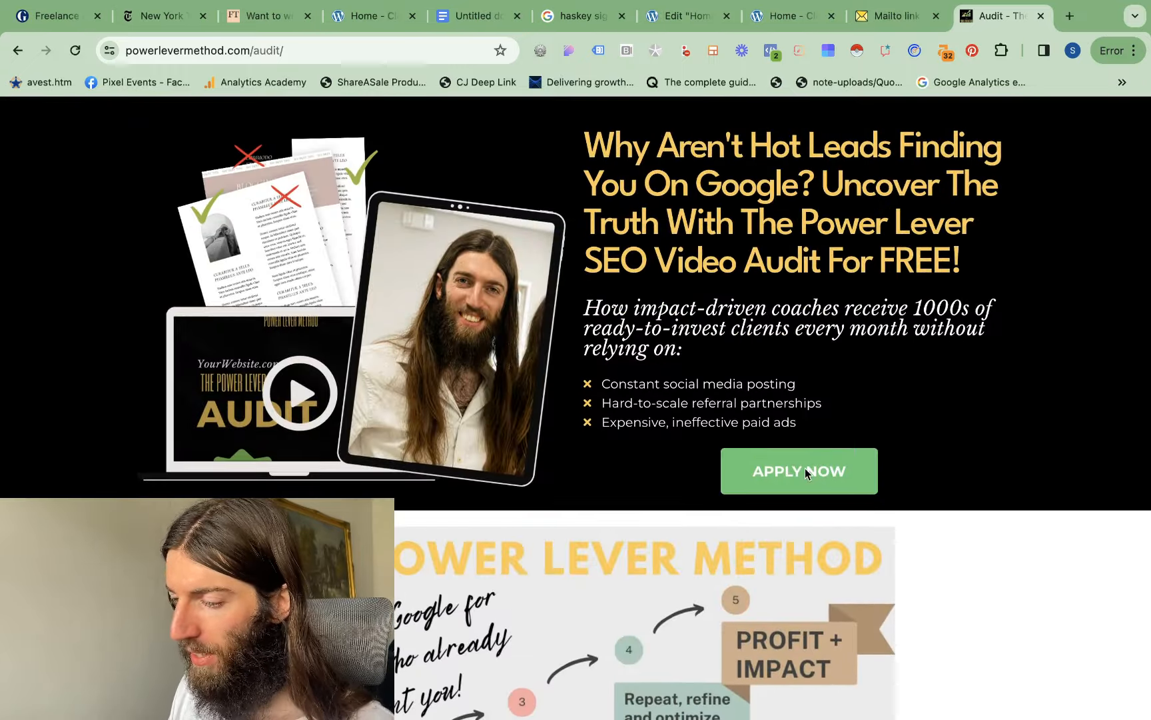
Follow the Apply Now button to the audit form and fill in the First Name field
{"action": "left_click", "coordinate": [776, 471]}
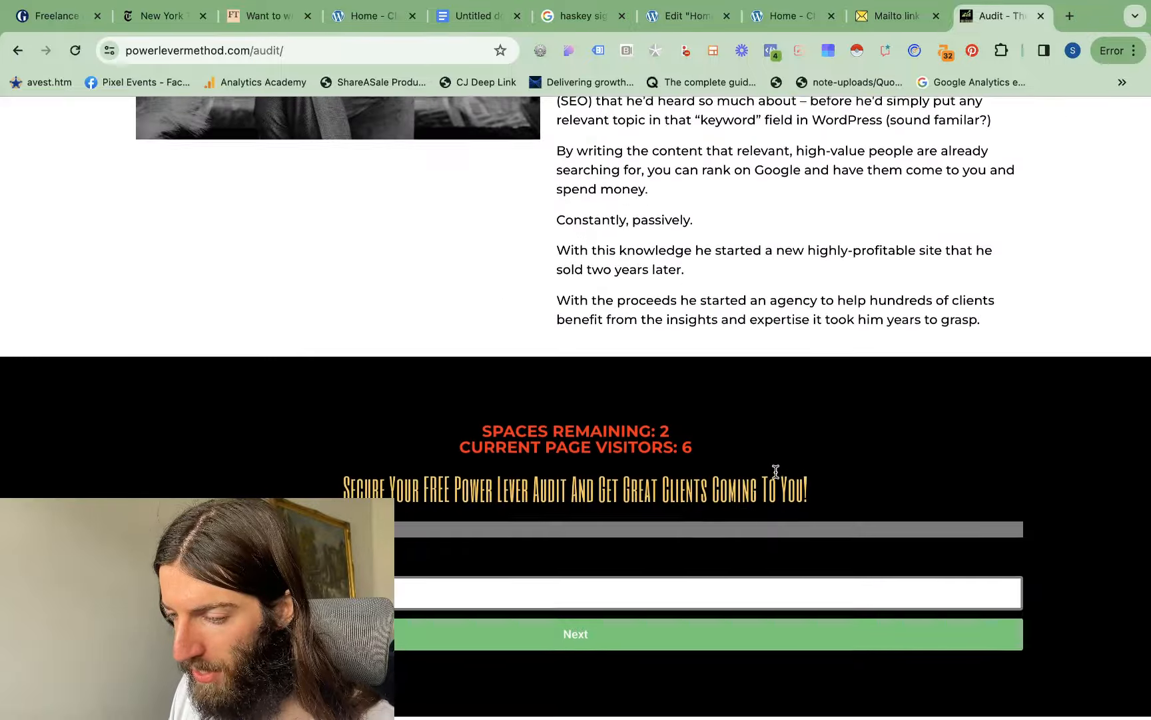
{"action": "scroll", "coordinate": [427, 501], "scroll_direction": "up", "scroll_amount": 4}
{"action": "scroll", "coordinate": [431, 501], "scroll_direction": "down", "scroll_amount": 2}
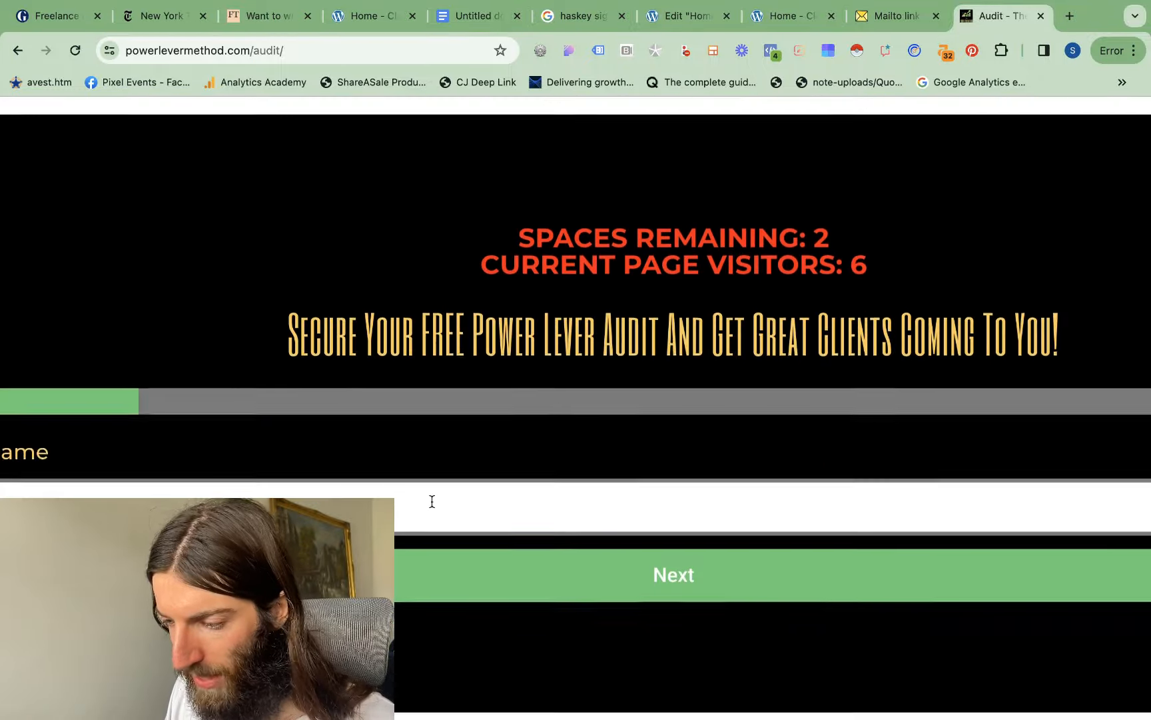
{"action": "scroll", "coordinate": [431, 501], "scroll_direction": "left", "scroll_amount": 4}
{"action": "left_click", "coordinate": [663, 508]}
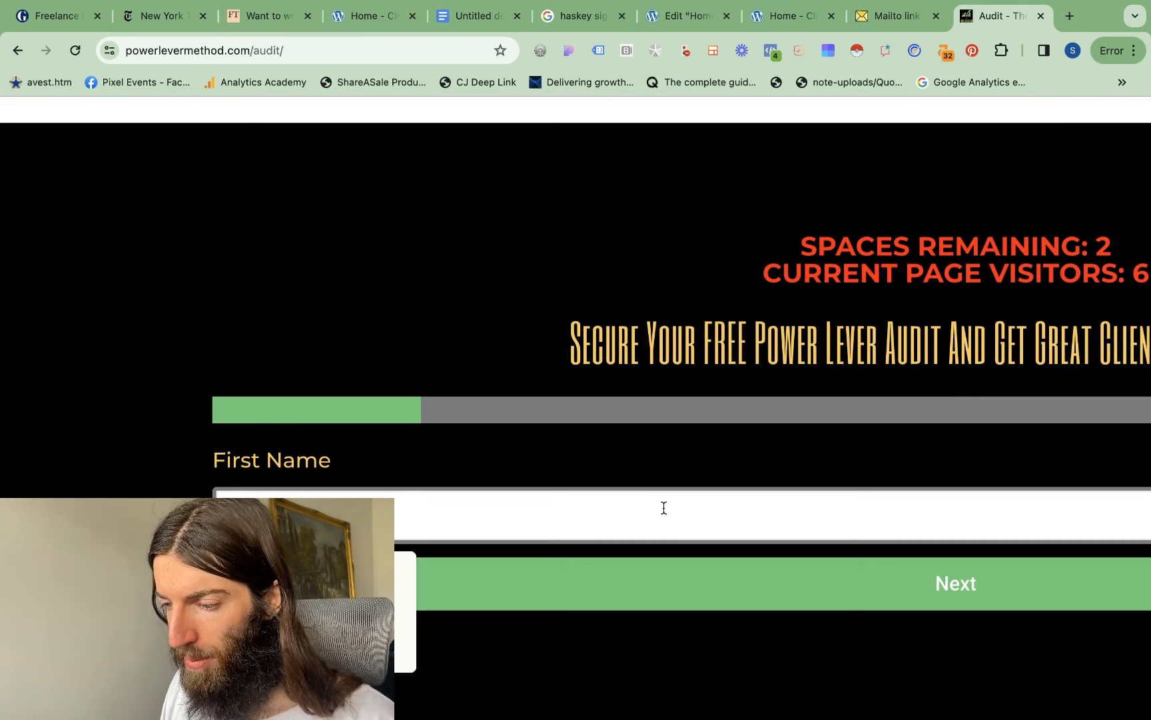
Advance the audit form through the Website field to the Email step and examine its progress bar
{"action": "left_click", "coordinate": [558, 579]}
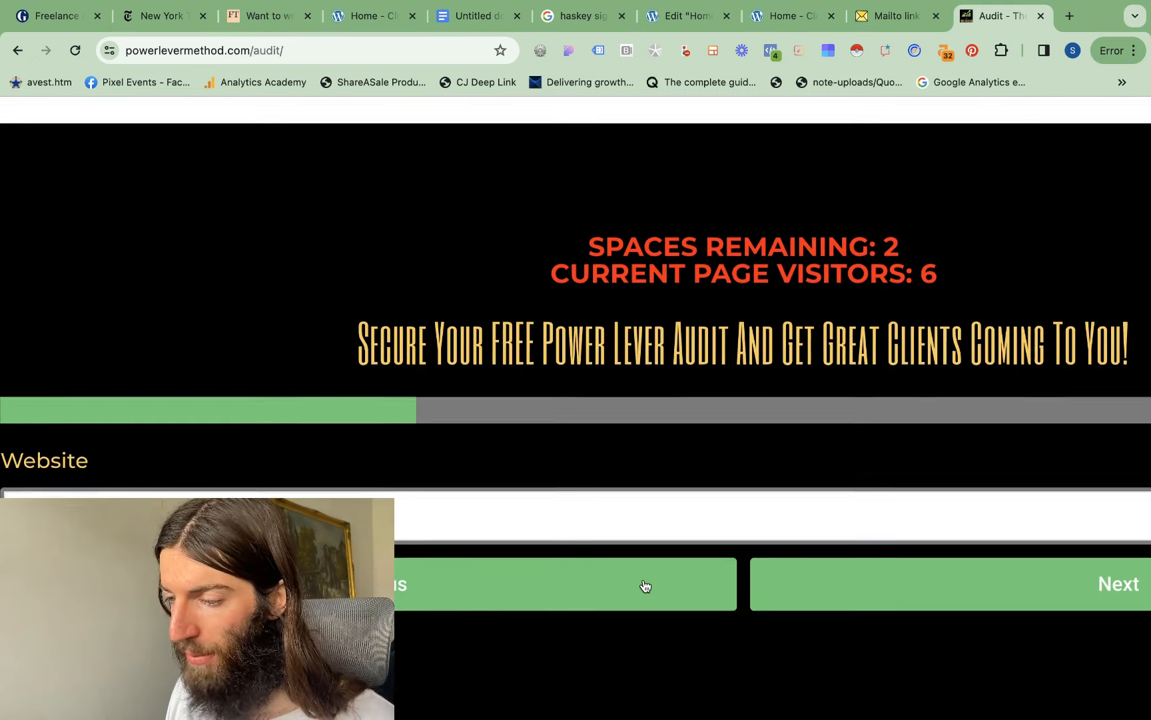
{"action": "scroll", "coordinate": [624, 437], "scroll_direction": "left", "scroll_amount": 3}
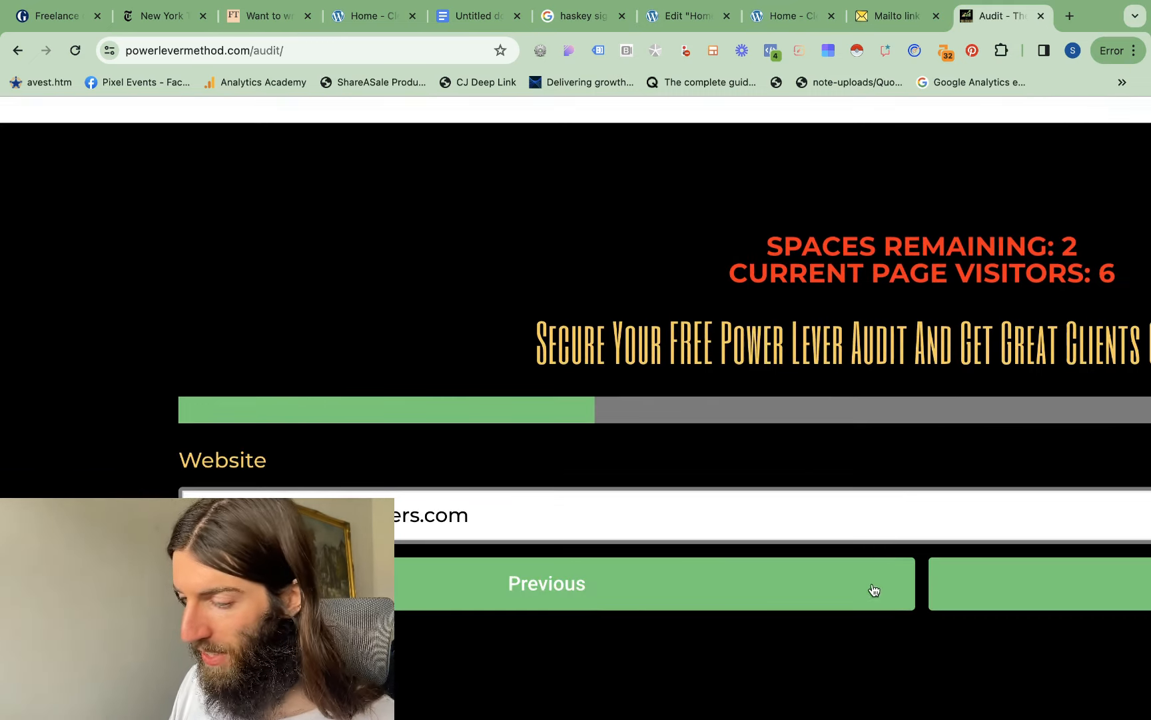
{"action": "left_click", "coordinate": [1115, 585]}
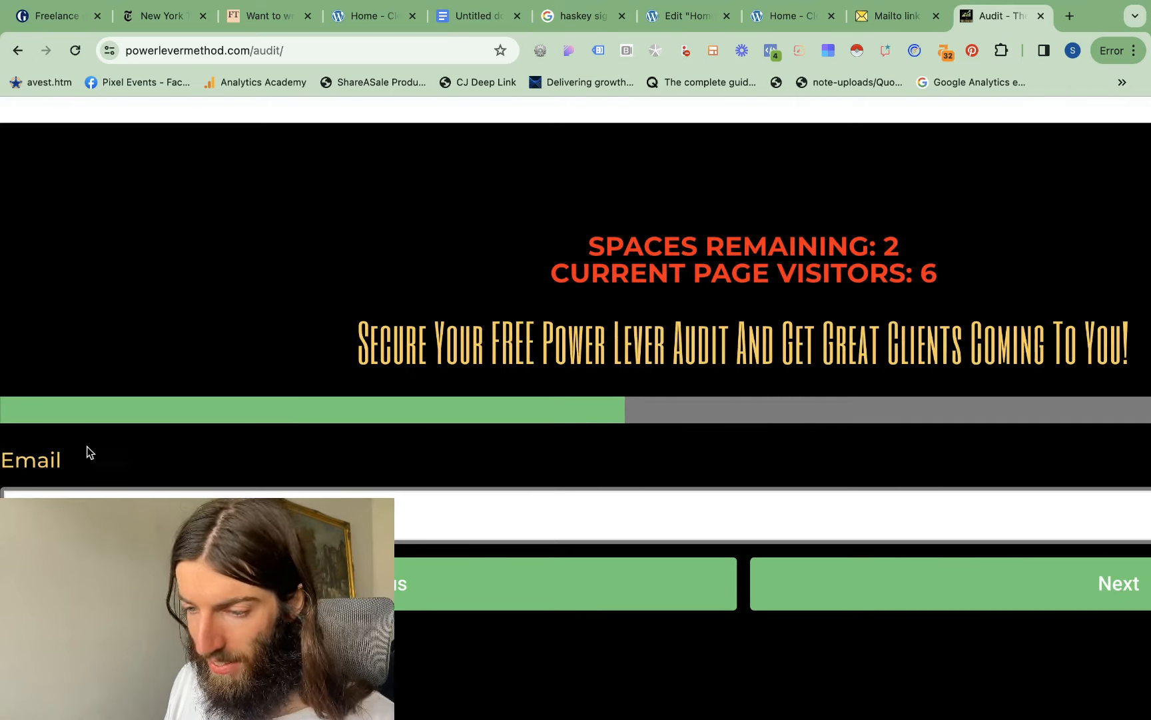
{"action": "scroll", "coordinate": [118, 394], "scroll_direction": "right", "scroll_amount": 2}
{"action": "scroll", "coordinate": [118, 394], "scroll_direction": "right", "scroll_amount": 5}
{"action": "scroll", "coordinate": [426, 413], "scroll_direction": "left", "scroll_amount": 2}
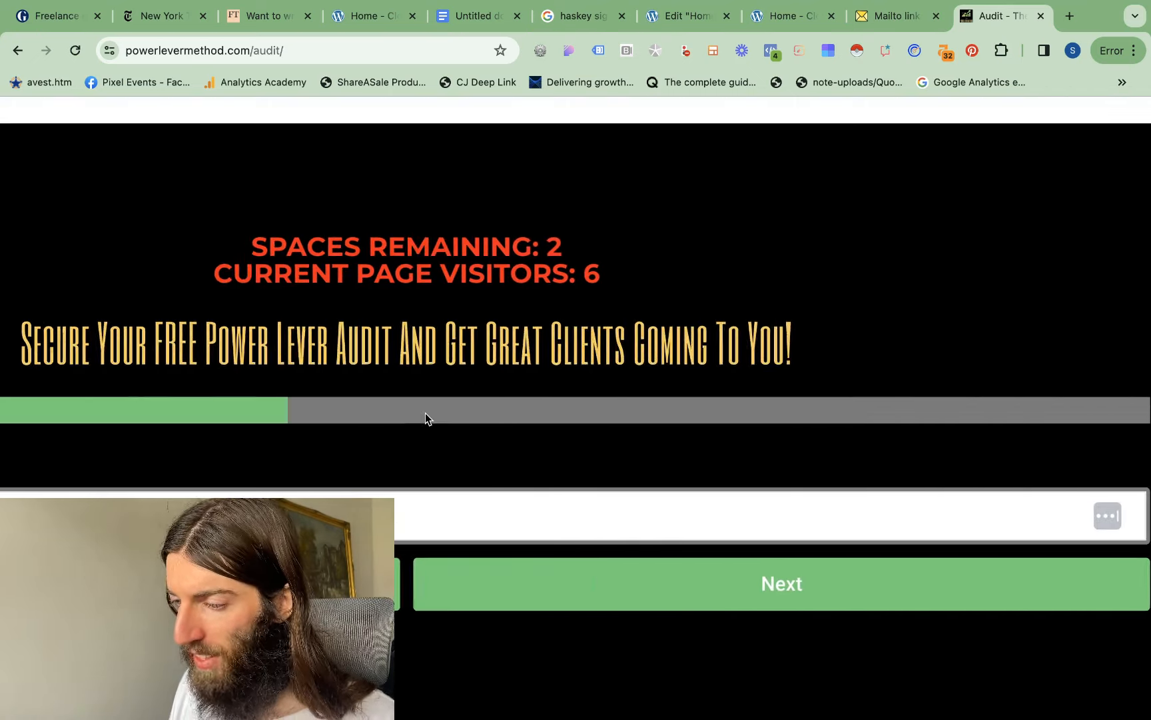
{"action": "scroll", "coordinate": [425, 413], "scroll_direction": "down", "scroll_amount": 3}
{"action": "scroll", "coordinate": [426, 414], "scroll_direction": "down", "scroll_amount": 2}
{"action": "left_click", "coordinate": [727, 640]}
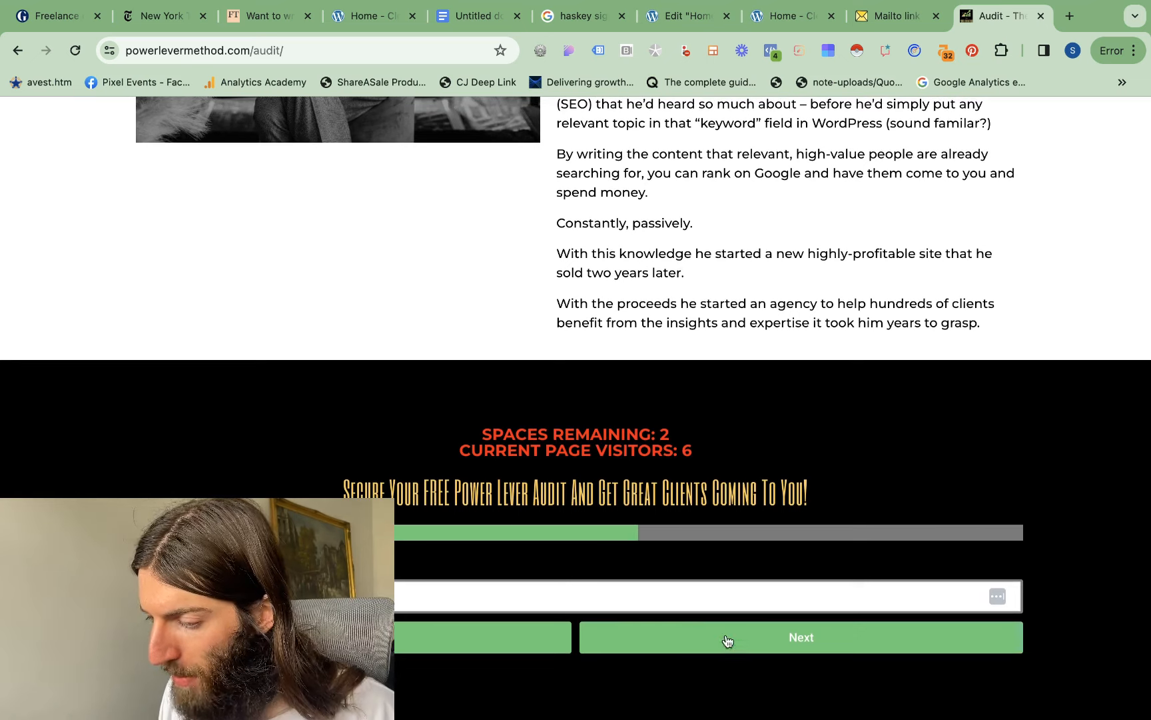
Switch back to the Elementor editor and add Redirect to the booking form's actions after submit
{"action": "scroll", "coordinate": [710, 493], "scroll_direction": "down", "scroll_amount": 1}
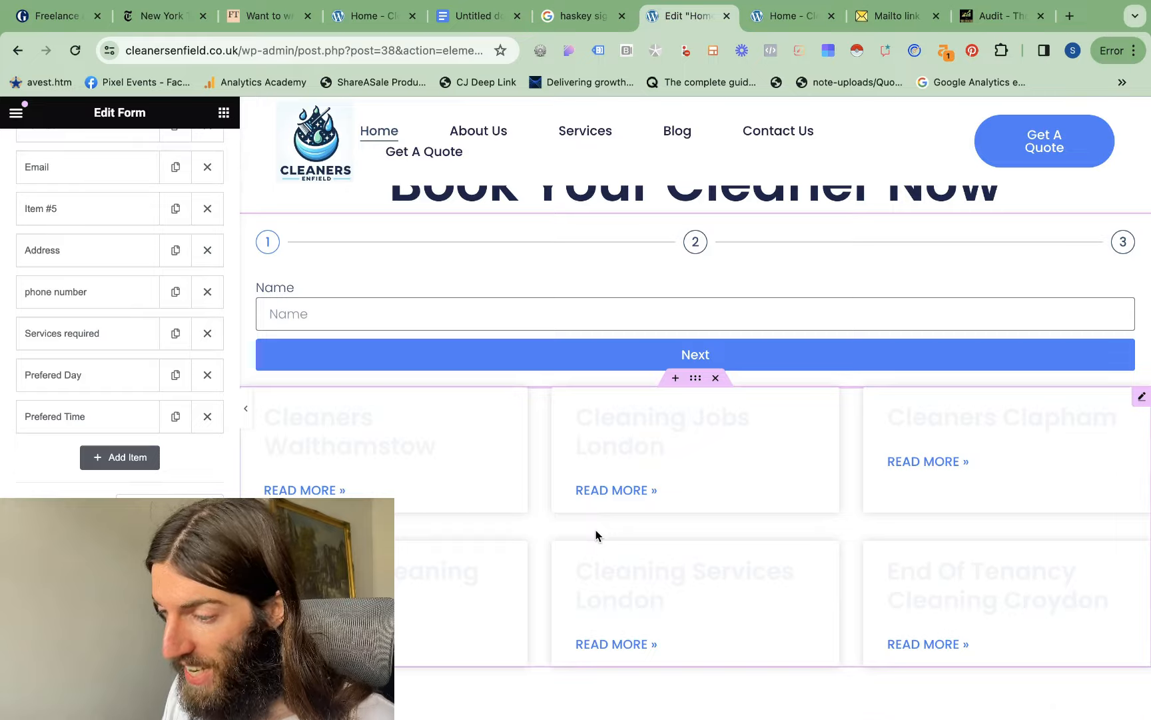
{"action": "scroll", "coordinate": [596, 535], "scroll_direction": "up", "scroll_amount": 2}
{"action": "scroll", "coordinate": [72, 384], "scroll_direction": "down", "scroll_amount": 5}
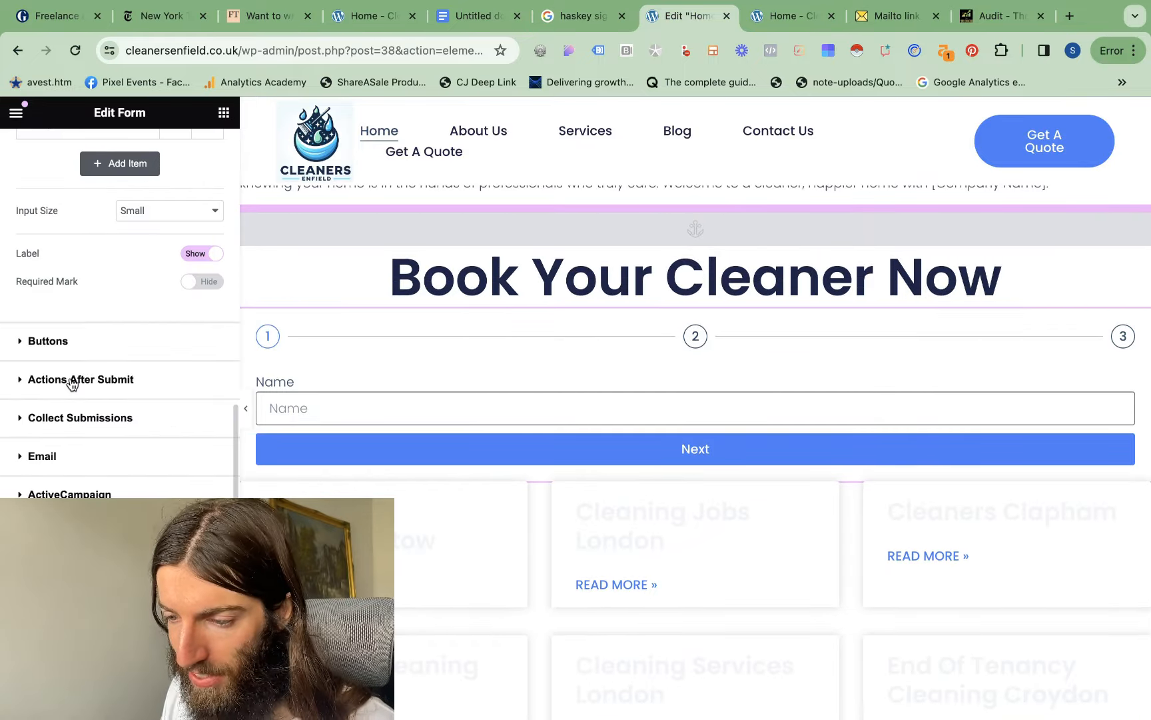
{"action": "left_click", "coordinate": [72, 384]}
{"action": "left_click", "coordinate": [109, 354]}
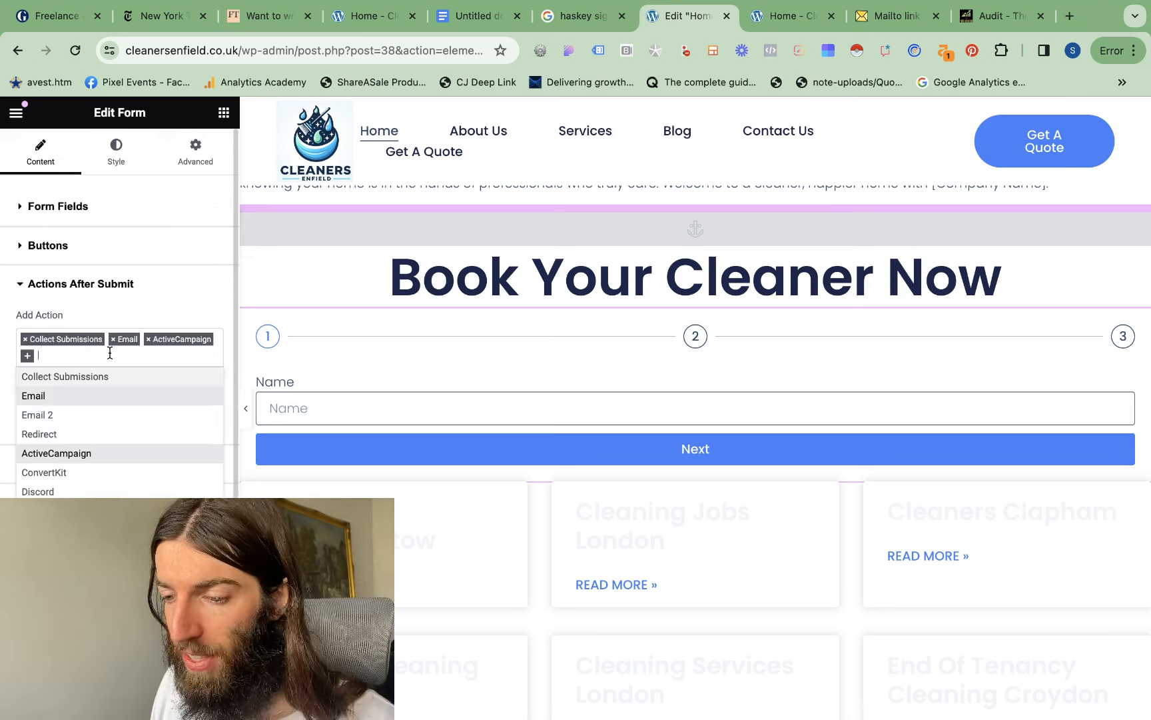
{"action": "type", "text": "red"}
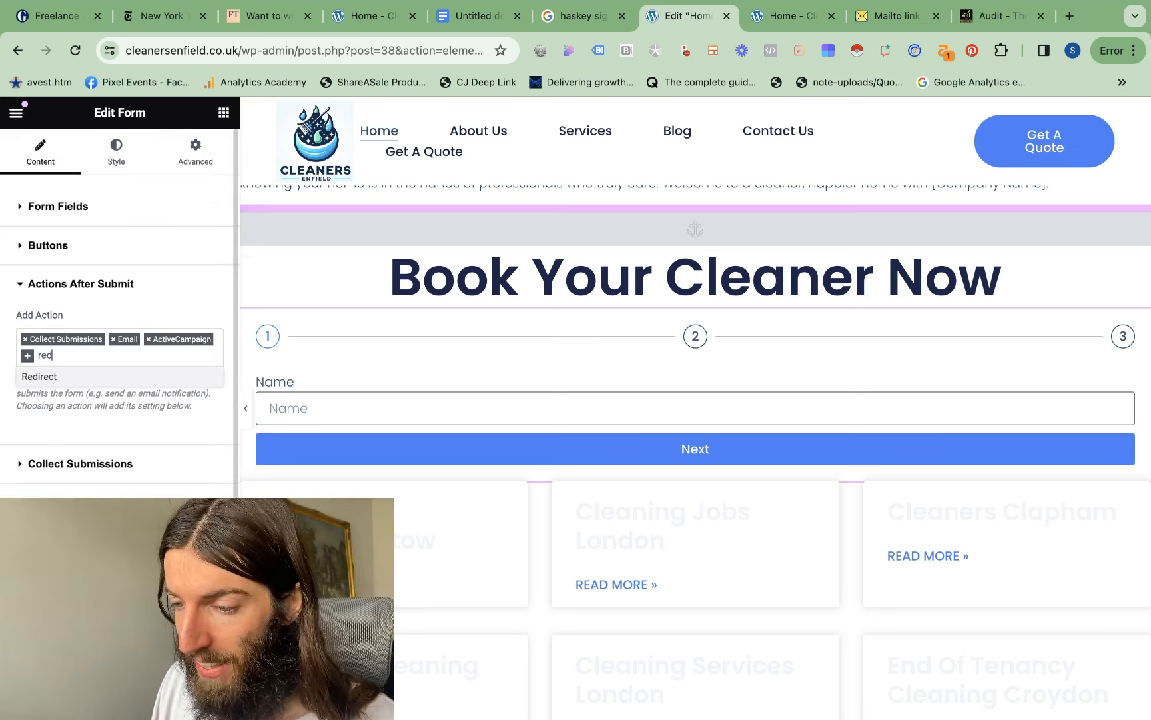
{"action": "left_click", "coordinate": [50, 378]}
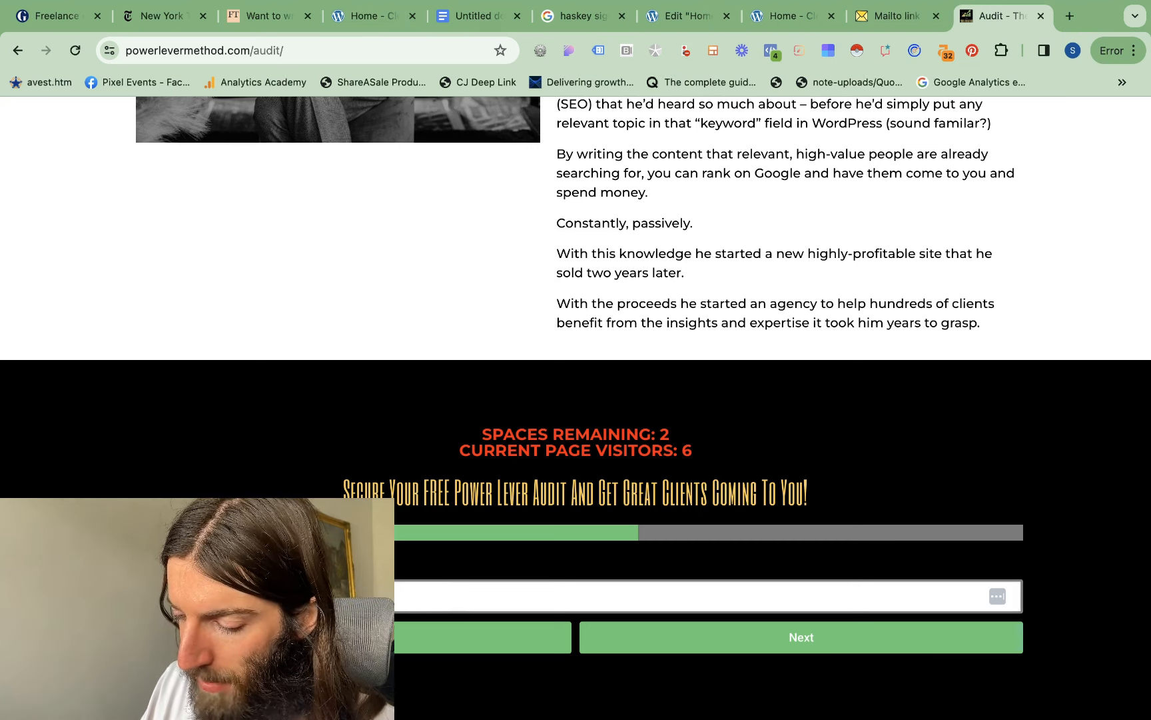
Return to the audit page, advance its form to the Current Annual Revenue (USD) step and examine it enlarged
{"action": "left_click", "coordinate": [767, 630]}
{"action": "left_click", "coordinate": [700, 596]}
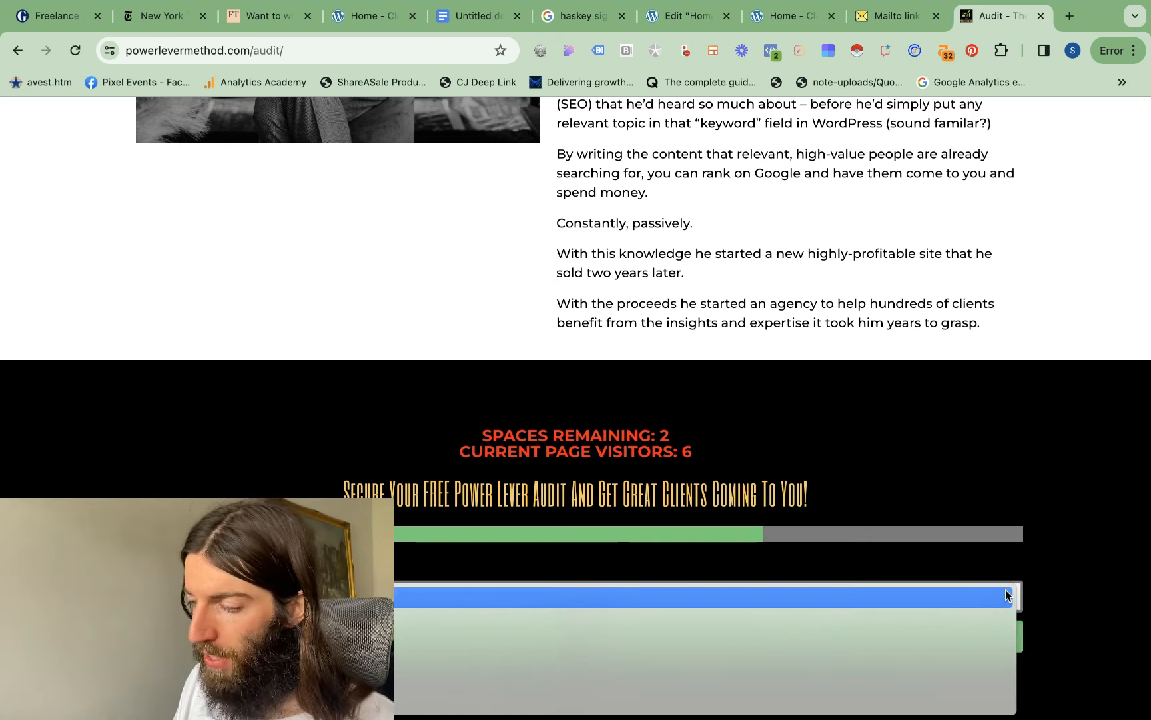
{"action": "left_click", "coordinate": [304, 387]}
{"action": "key", "text": "super+equal"}
{"action": "key", "text": "super+equal"}
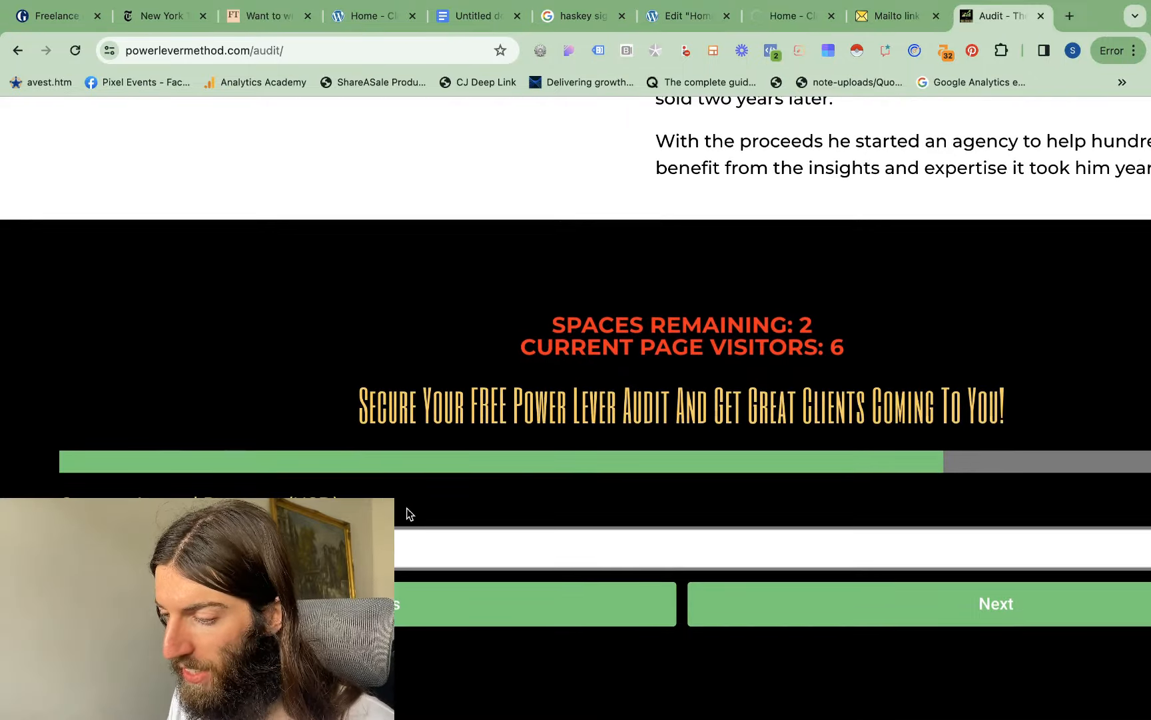
{"action": "key", "text": "super+equal"}
{"action": "key", "text": "super+equal"}
{"action": "key", "text": "super+equal"}
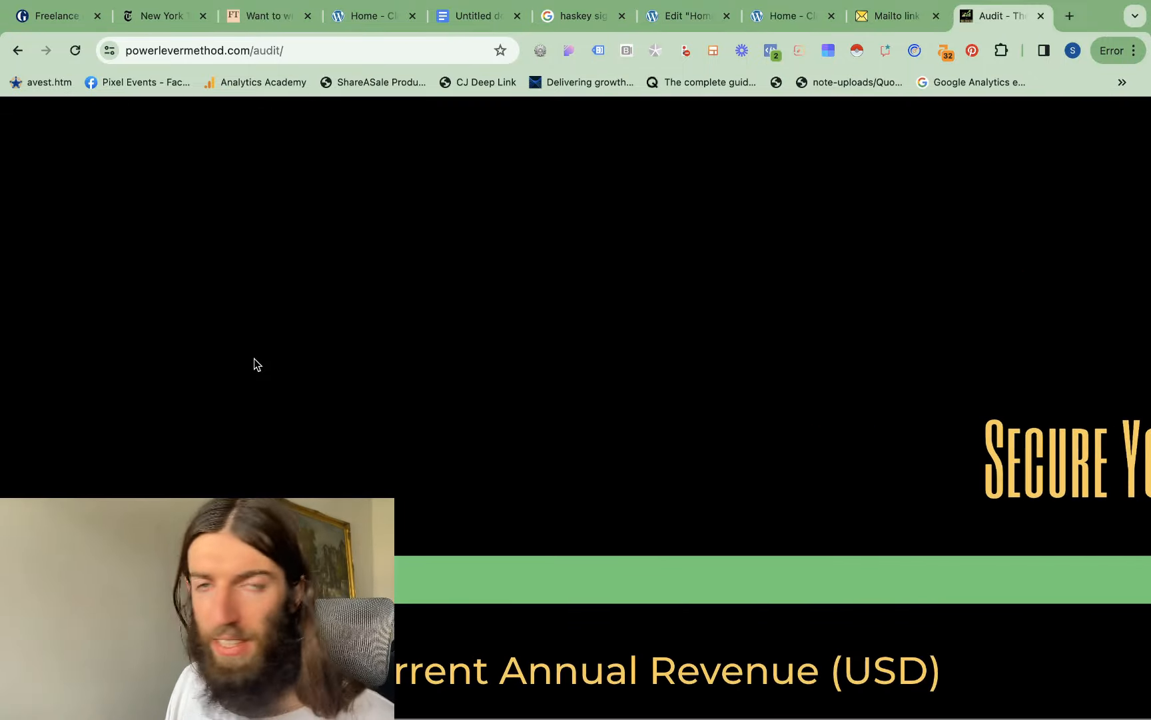
Examine the revenue ranges offered in the audit form's Current Annual Revenue (USD) field
{"action": "scroll", "coordinate": [254, 364], "scroll_direction": "down", "scroll_amount": 5}
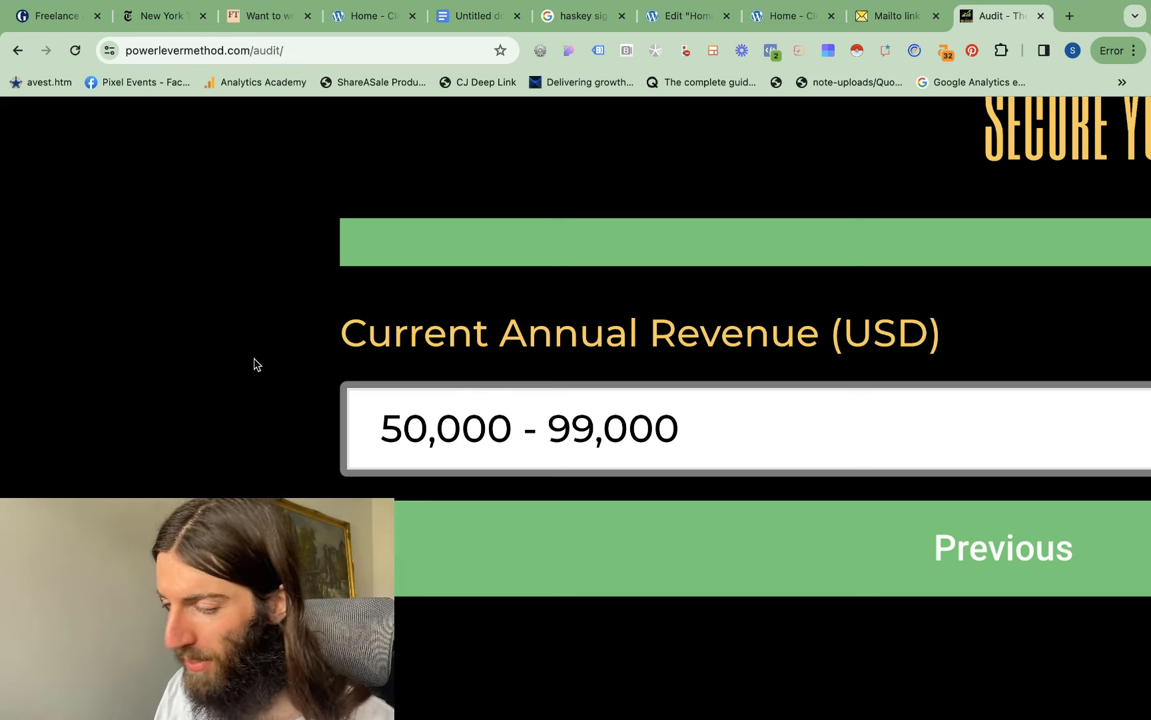
{"action": "scroll", "coordinate": [705, 346], "scroll_direction": "down", "scroll_amount": 1}
{"action": "left_click", "coordinate": [725, 365]}
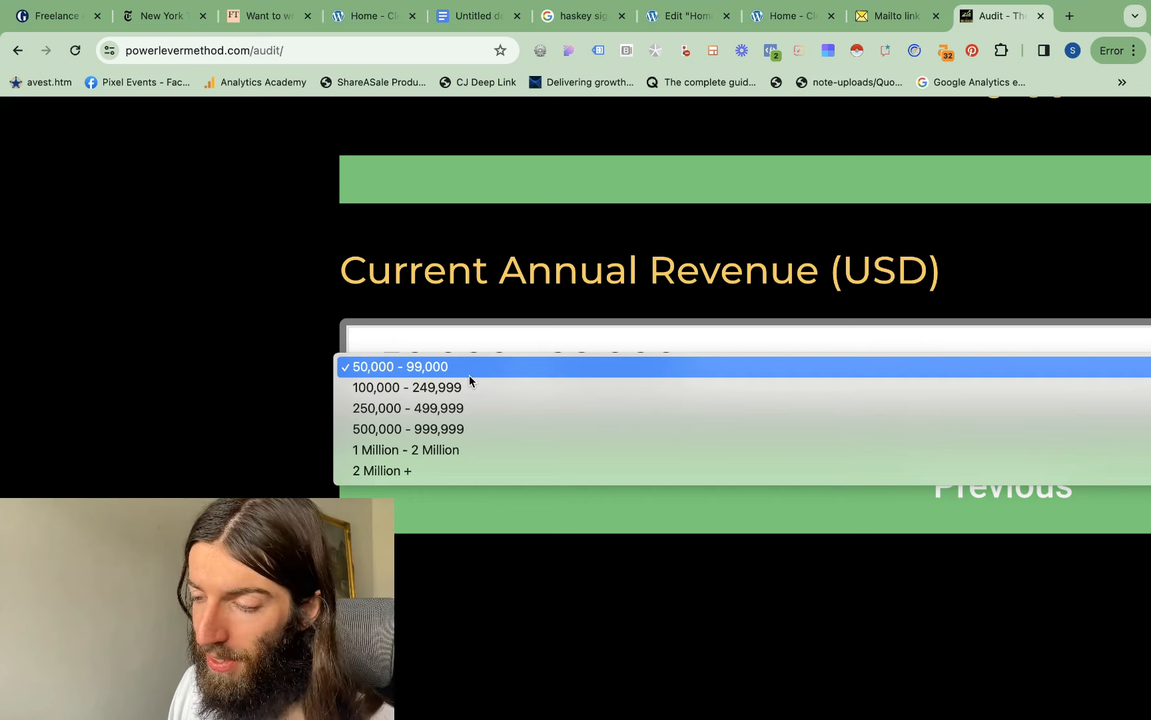
{"action": "left_click", "coordinate": [505, 358]}
{"action": "scroll", "coordinate": [506, 347], "scroll_direction": "down", "scroll_amount": 1}
{"action": "left_click", "coordinate": [507, 340]}
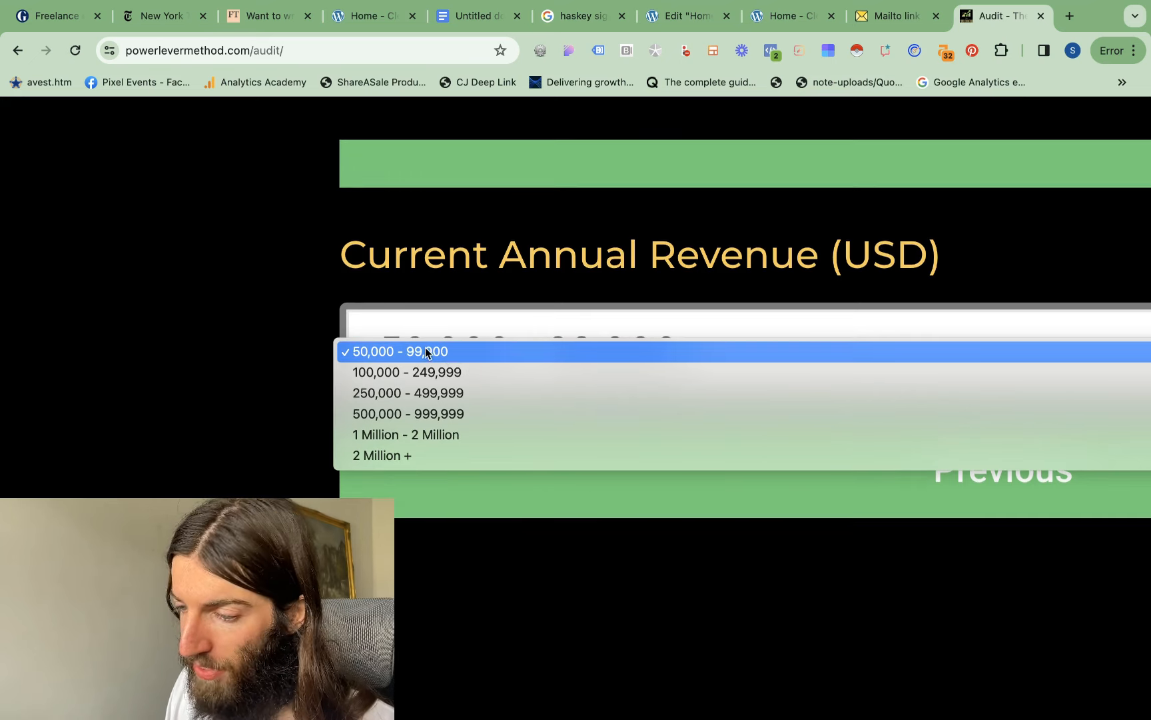